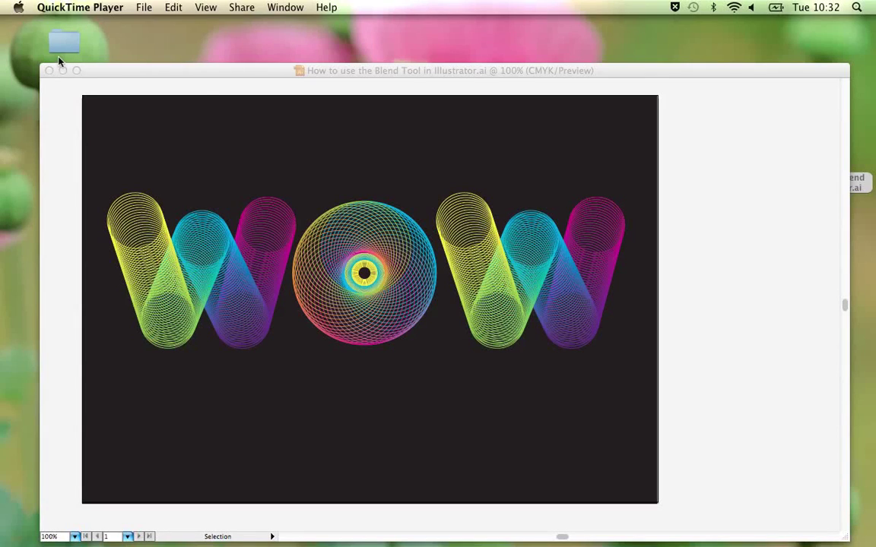
Zoom out and pan to reveal the spare blends beside the artboard, then select the WOW artwork
left_click(205, 90)
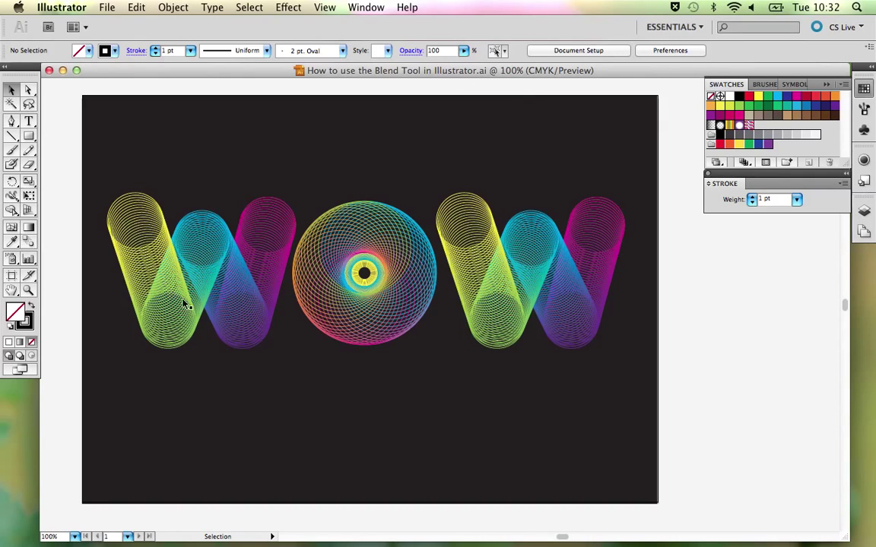
key("super+minus")
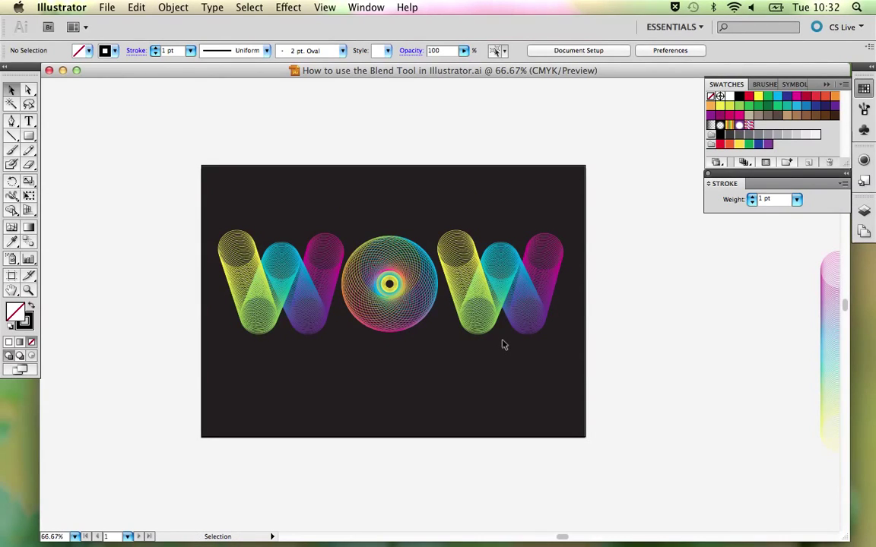
key("space")
mouse_move(520, 322)
left_mouse_down()
mouse_move(410, 298)
mouse_move(422, 302)
left_mouse_up()
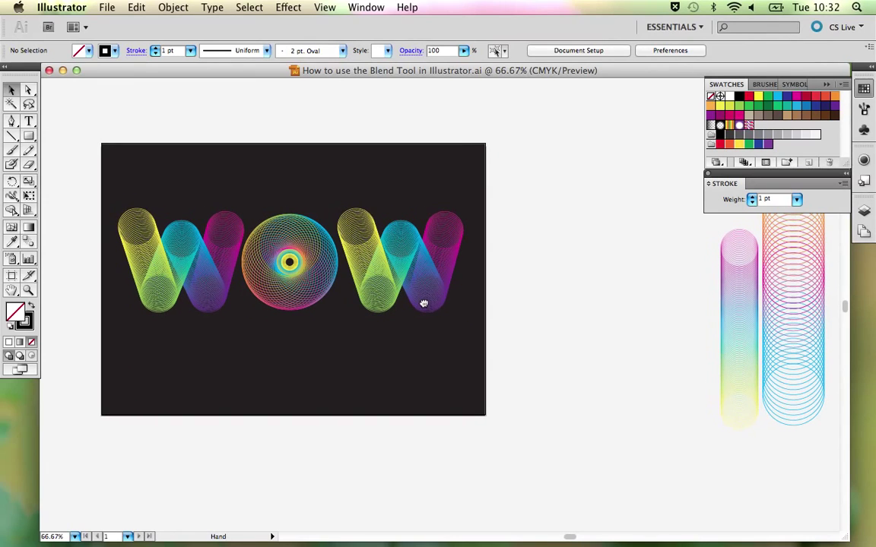
mouse_move(128, 182)
left_mouse_down()
mouse_move(424, 354)
mouse_move(450, 350)
mouse_move(459, 373)
left_mouse_up()
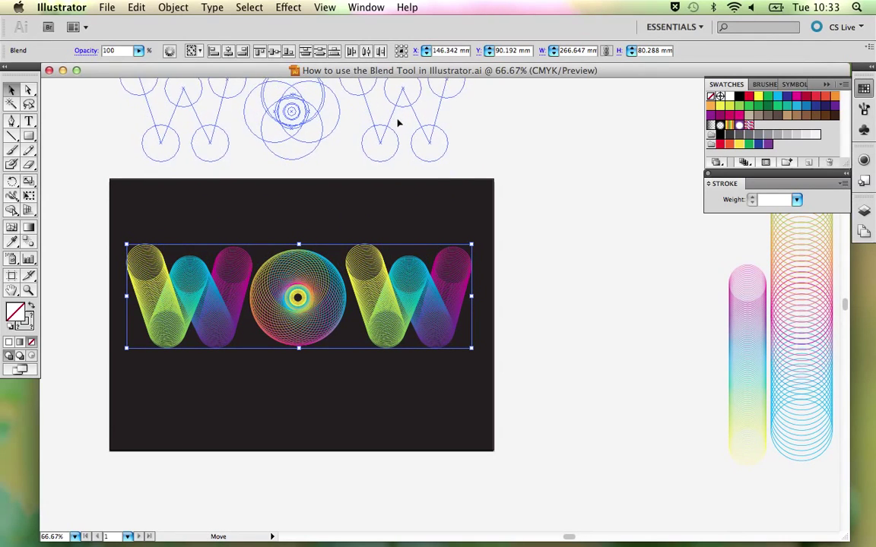
Move the WOW lettering above the artboard, then browse the shape tools and Object menu without choosing
mouse_move(400, 346)
left_mouse_down()
mouse_move(401, 167)
mouse_move(413, 247)
left_mouse_up()
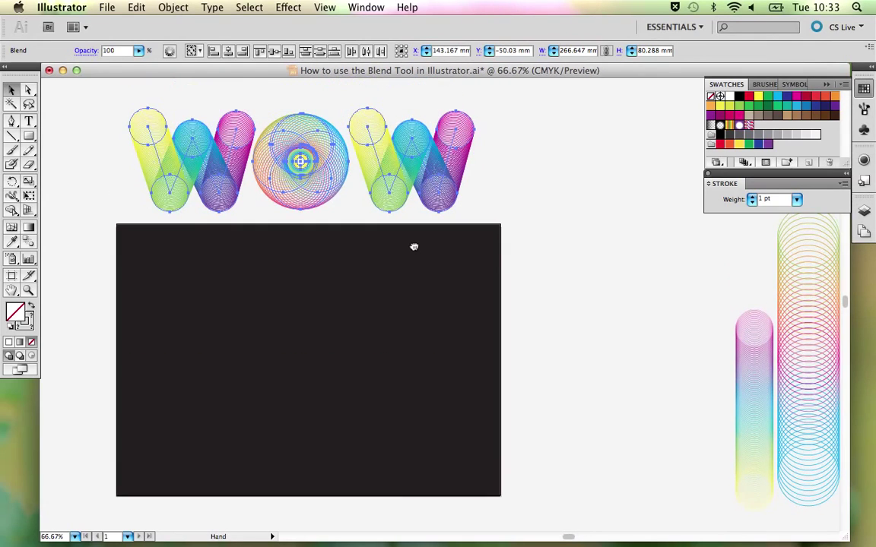
left_click(524, 222)
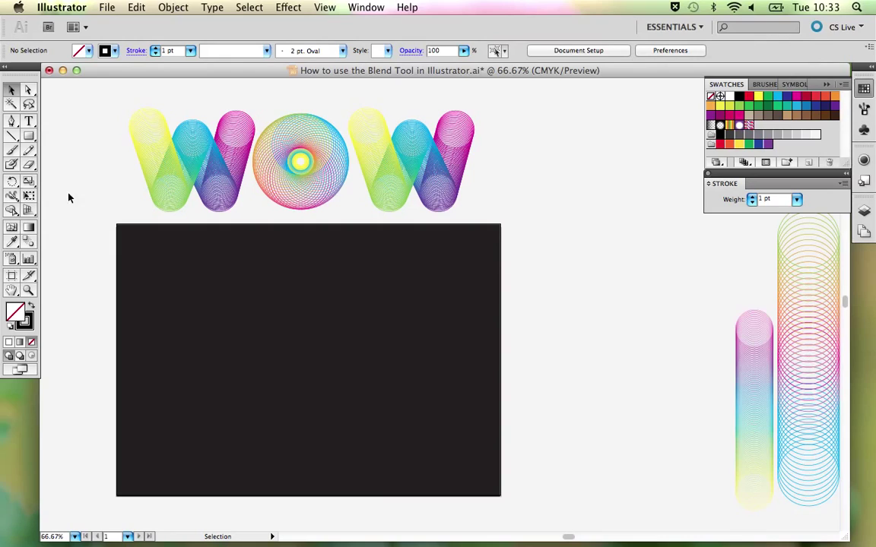
left_click(30, 140)
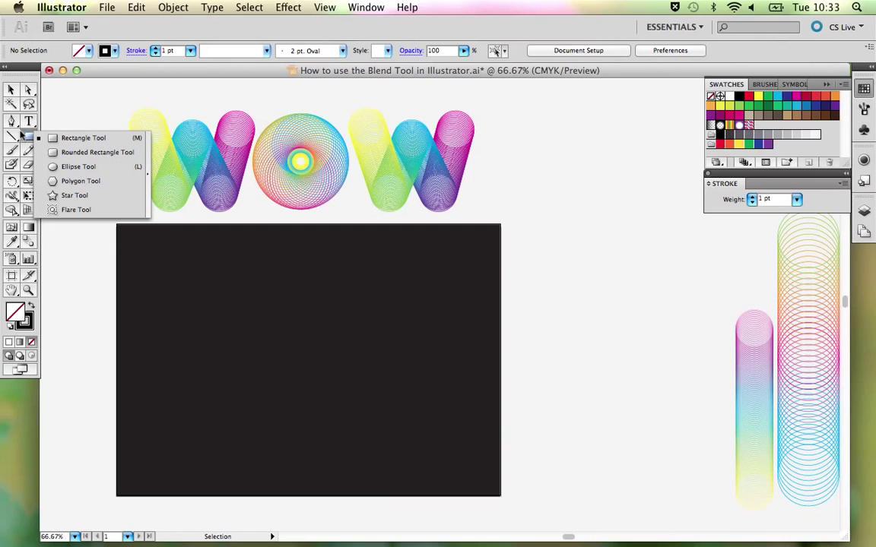
left_click(30, 139)
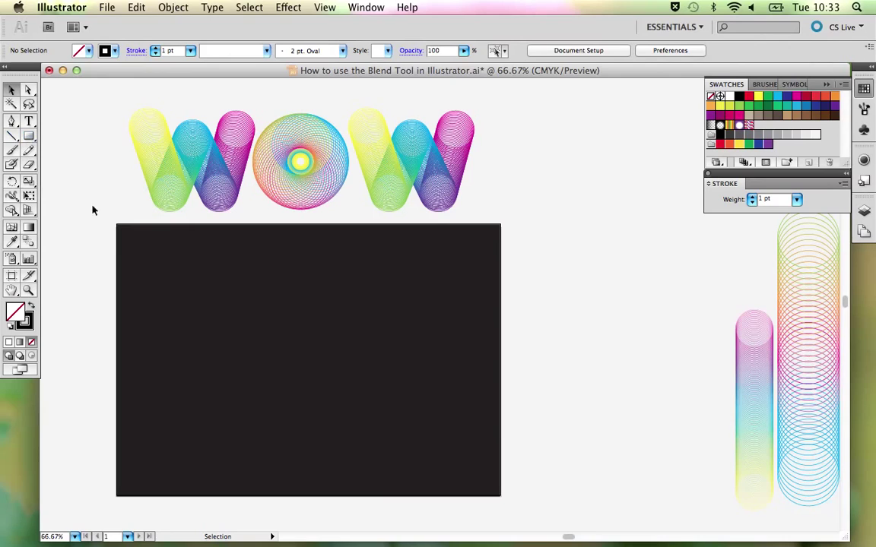
left_click(172, 7)
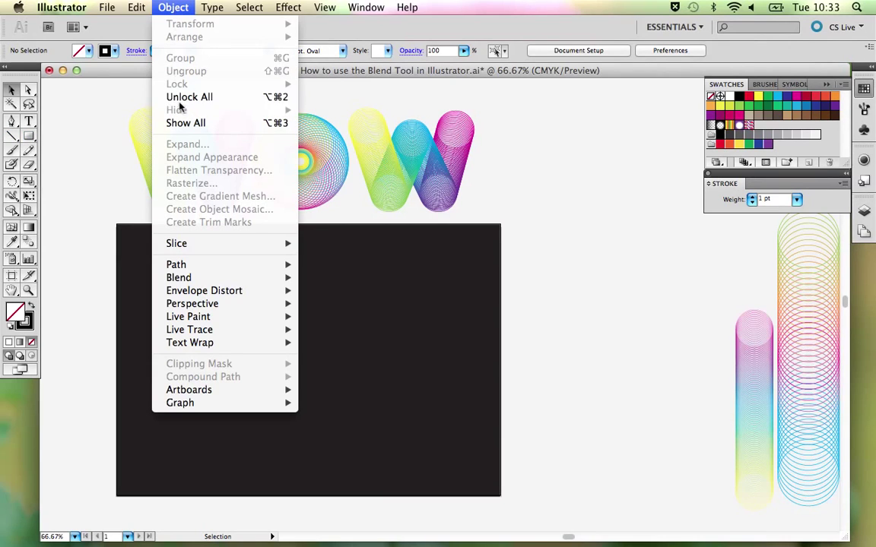
left_click(75, 122)
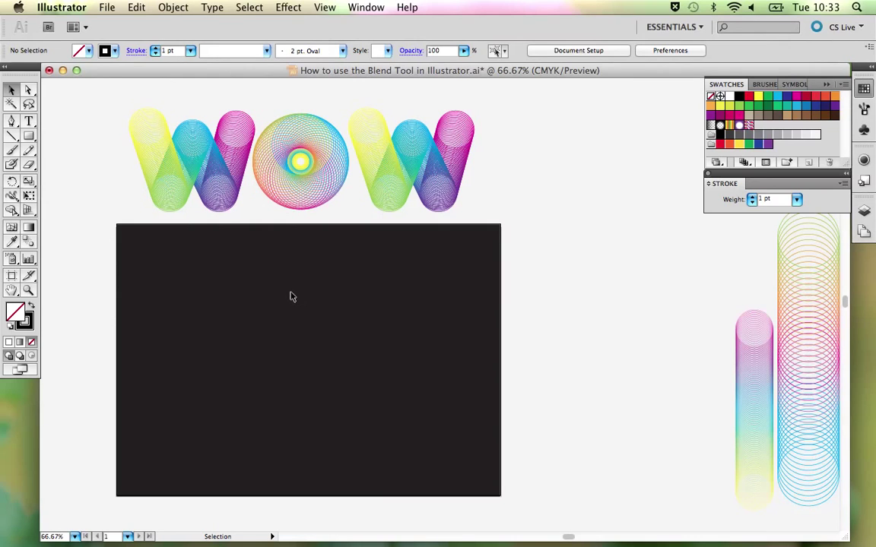
Draw a small circle near the artboard's top centre with a CMYK Yellow stroke
left_click_drag(341, 303, 380, 285)
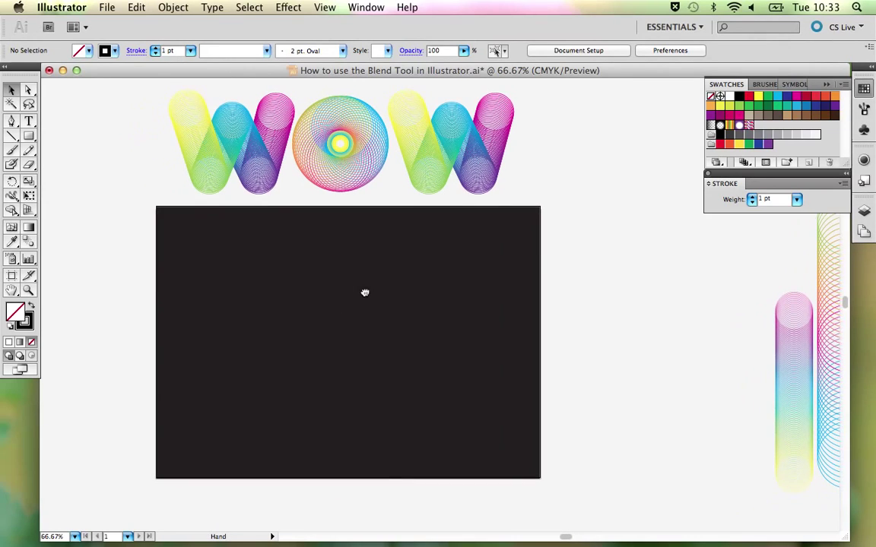
left_click(30, 137)
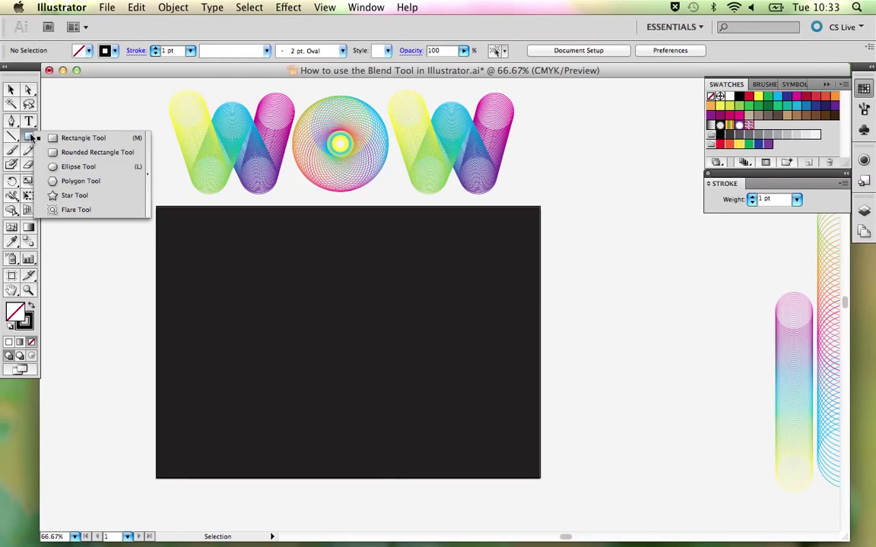
left_click(60, 167)
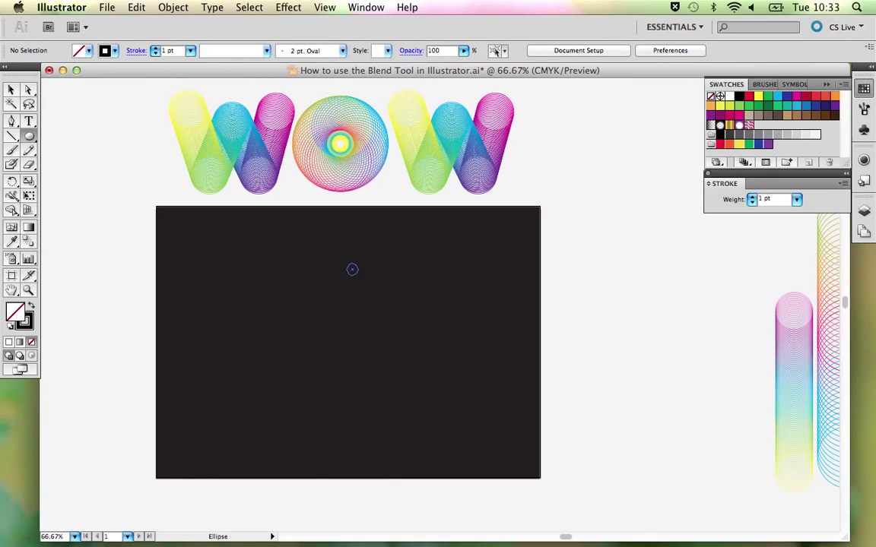
left_click_drag(358, 275, 368, 285)
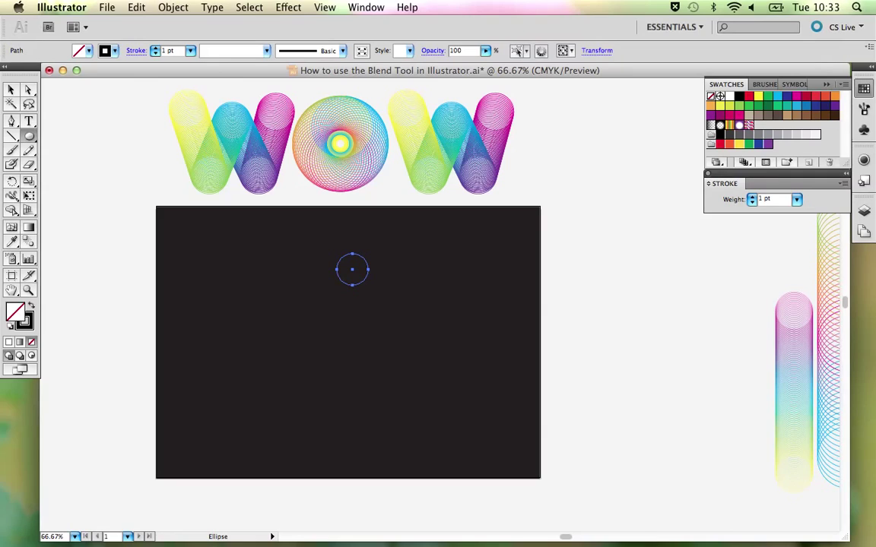
left_click(29, 324)
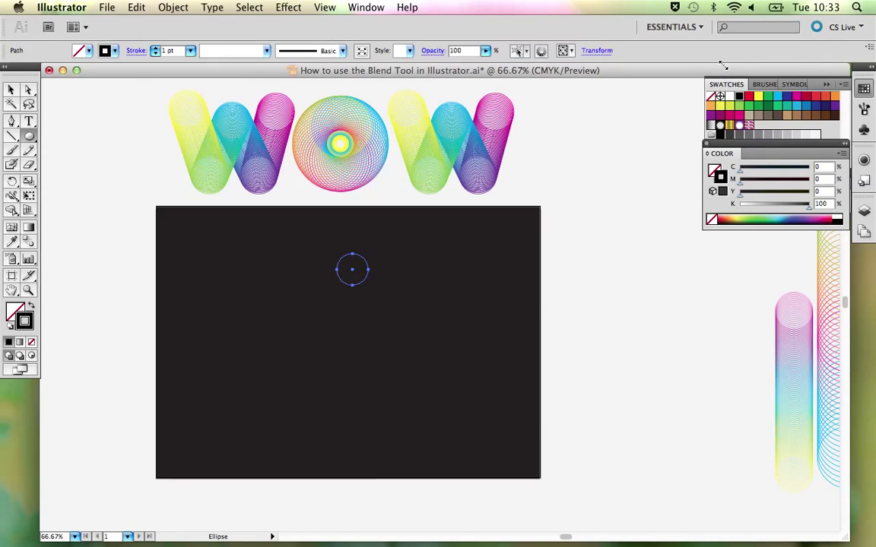
left_click(758, 96)
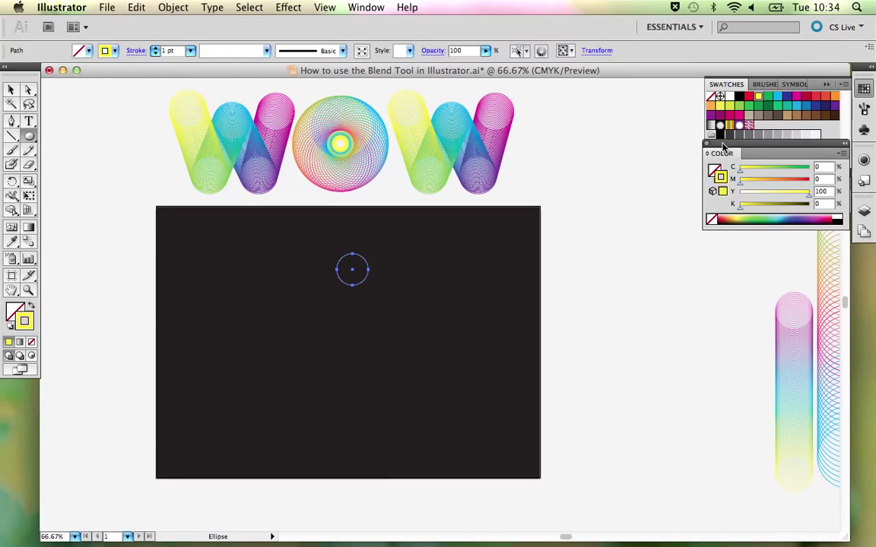
left_click(723, 189)
left_click_drag(723, 185, 723, 265)
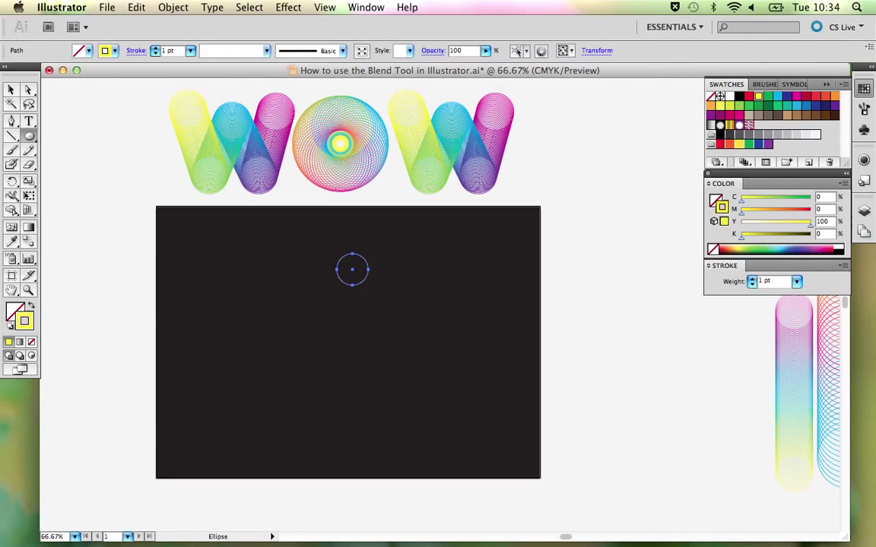
left_click(12, 89)
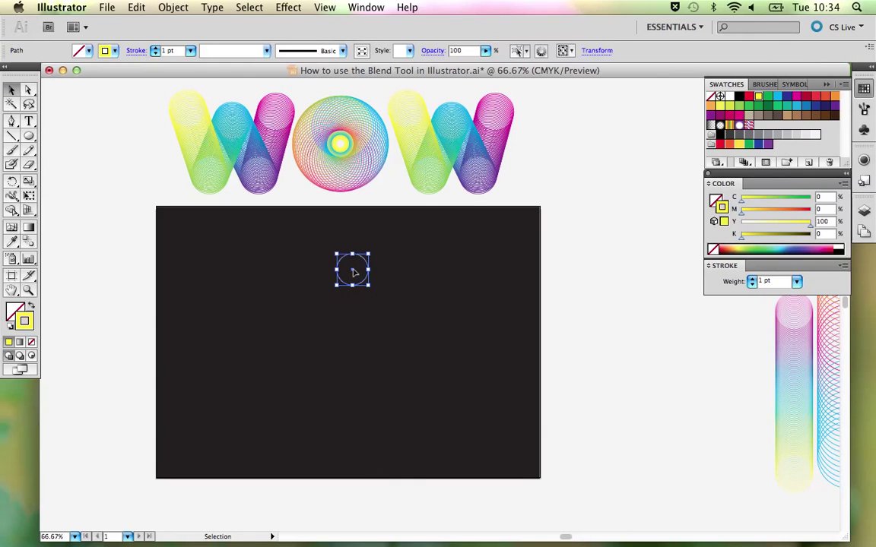
Alt+Shift-copy the circle straight down and give the copy a CMYK Magenta stroke
left_click_drag(354, 273, 357, 311)
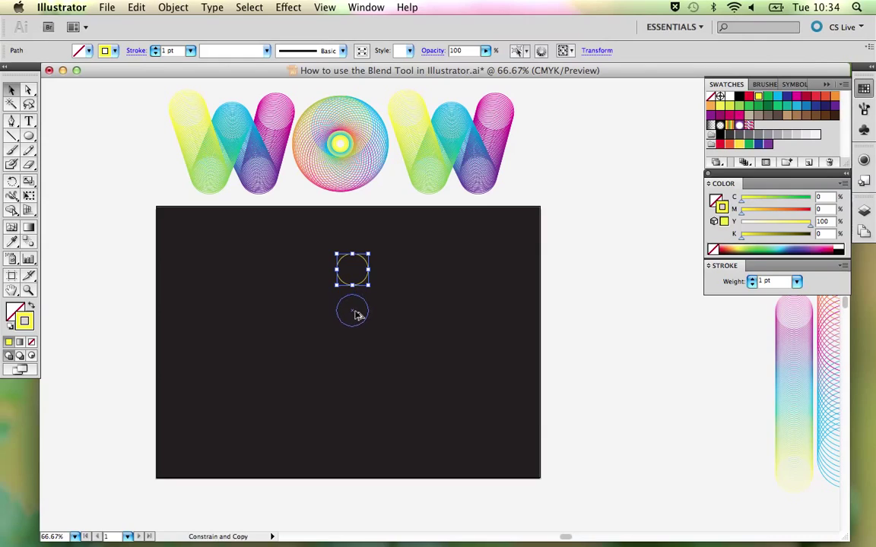
left_click_drag(357, 312, 360, 407)
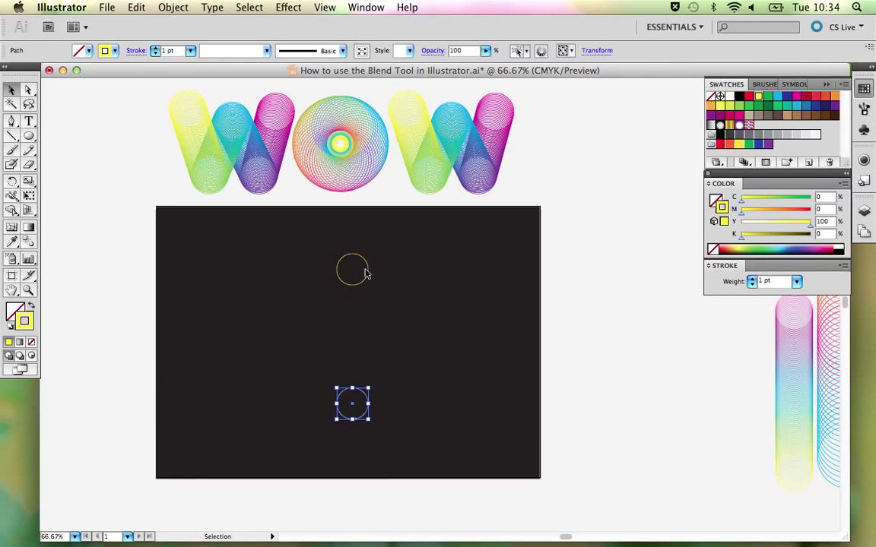
left_click(795, 101)
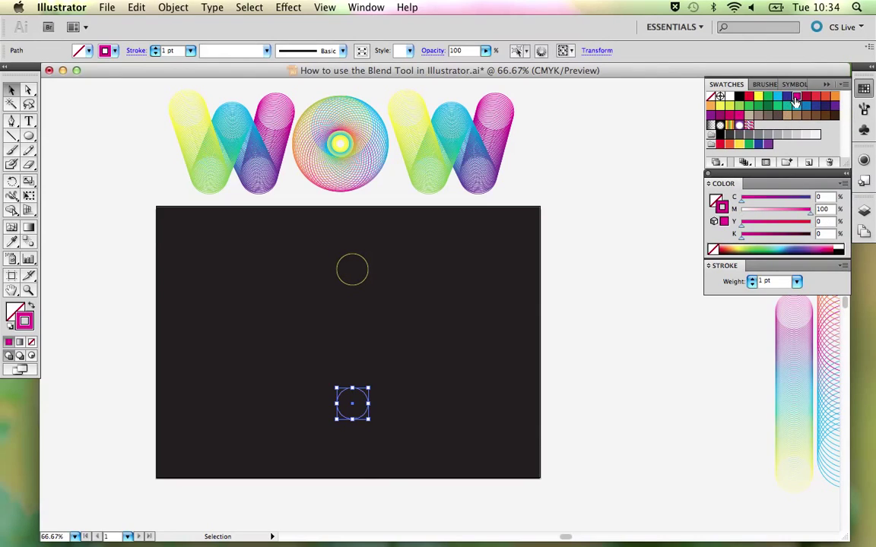
left_click(468, 320)
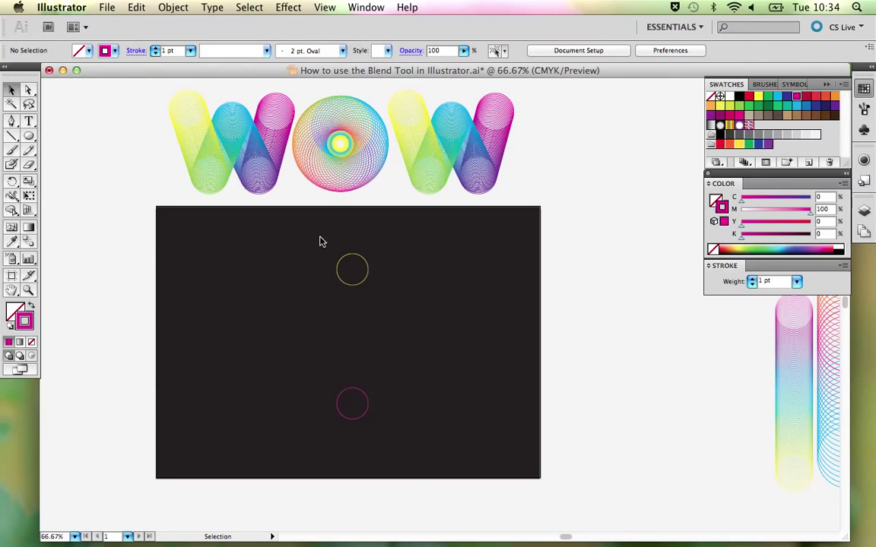
Blend the yellow circle into the magenta circle and bring up the Blend Options dialog
mouse_move(320, 239)
left_mouse_down()
mouse_move(378, 434)
mouse_move(353, 438)
mouse_move(386, 447)
left_mouse_up()
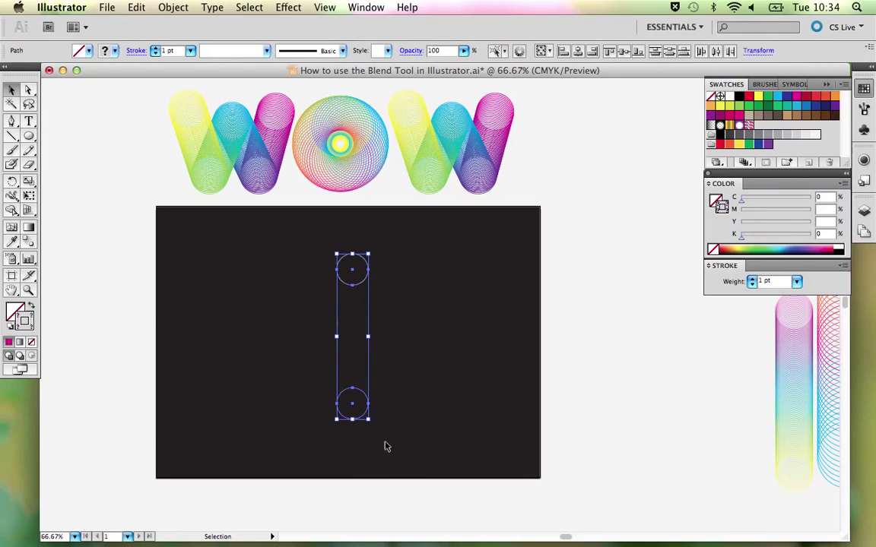
left_click(29, 243)
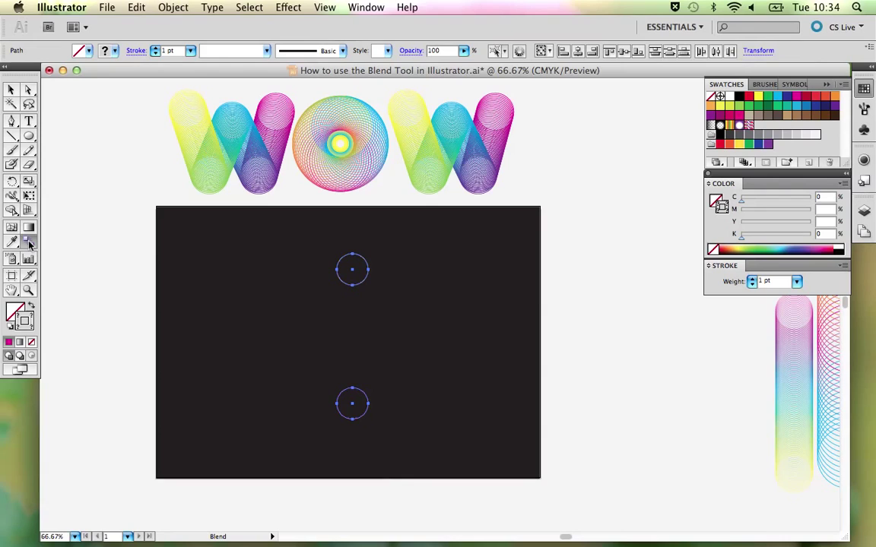
key("super+a")
key("super+1")
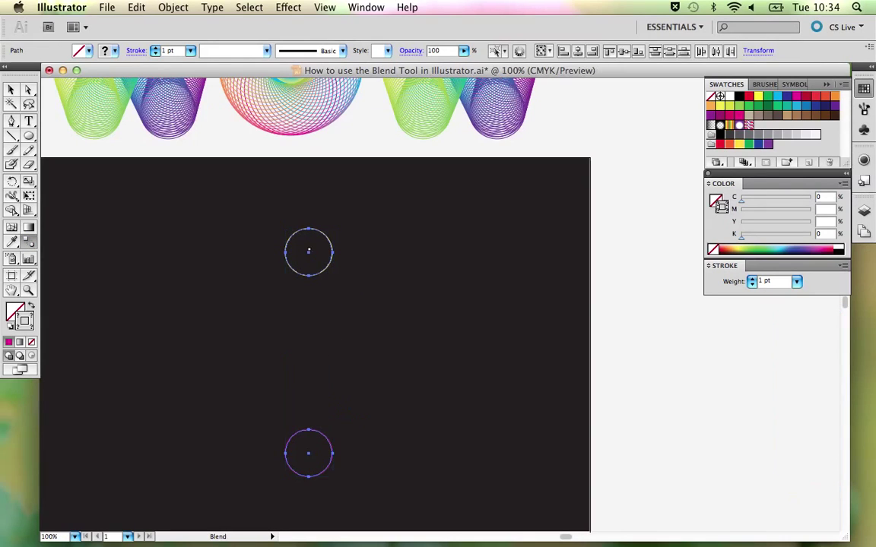
scroll(310, 253, "down", 5)
scroll(357, 237, "left", 2)
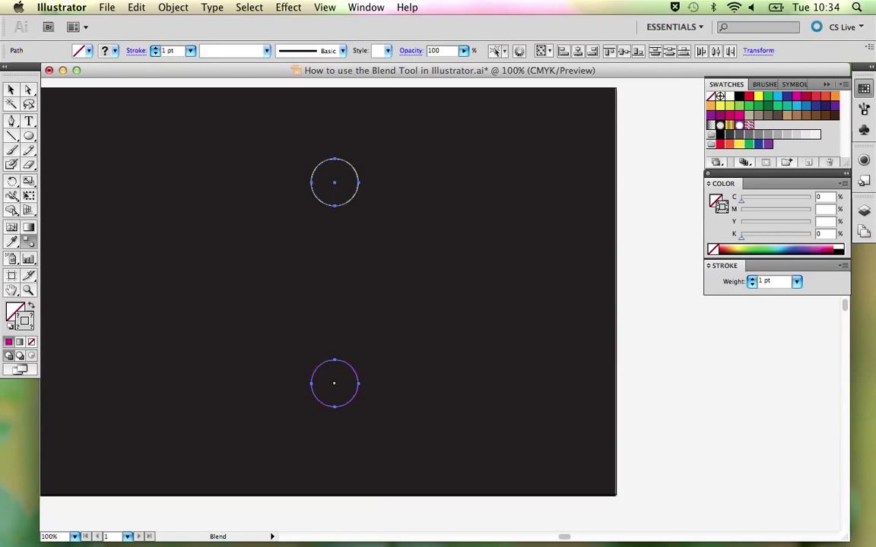
left_click(334, 382)
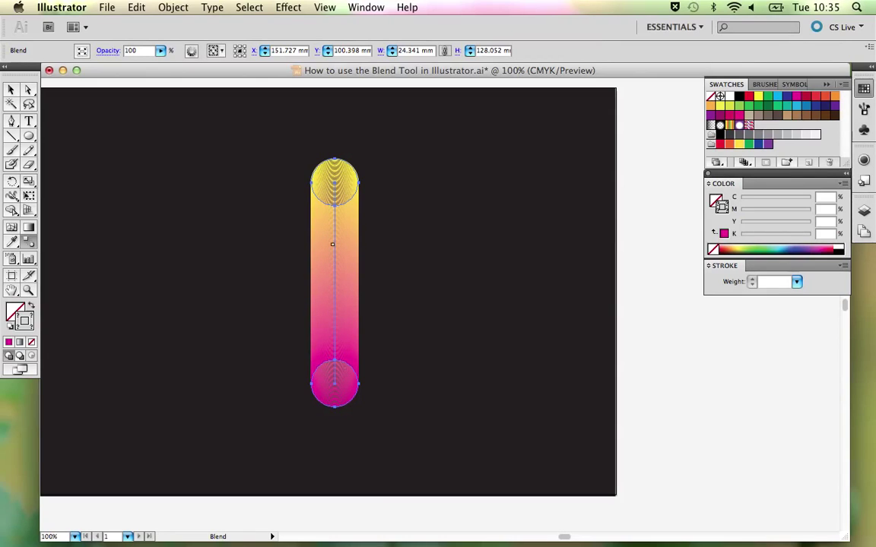
double_click(28, 243)
left_click_drag(370, 157, 490, 113)
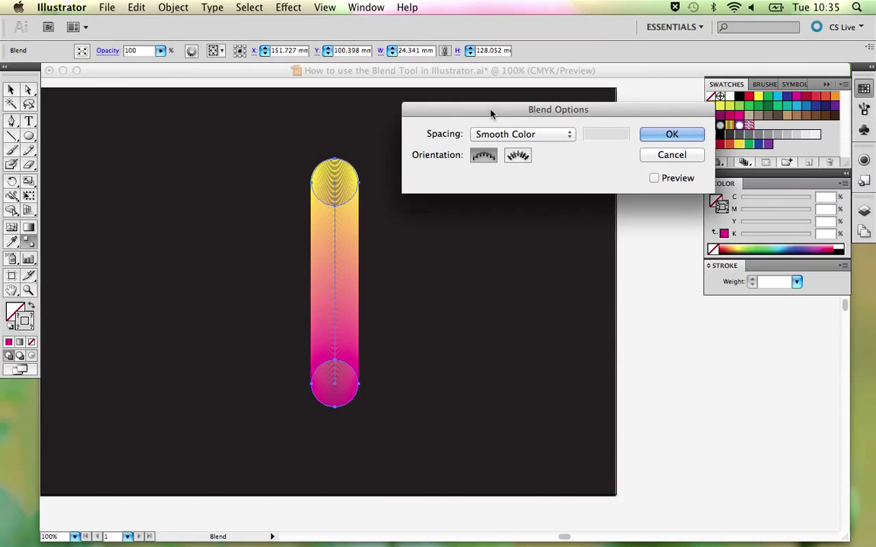
Set the blend spacing to 50 Specified Steps with Preview on and confirm
left_click(658, 154)
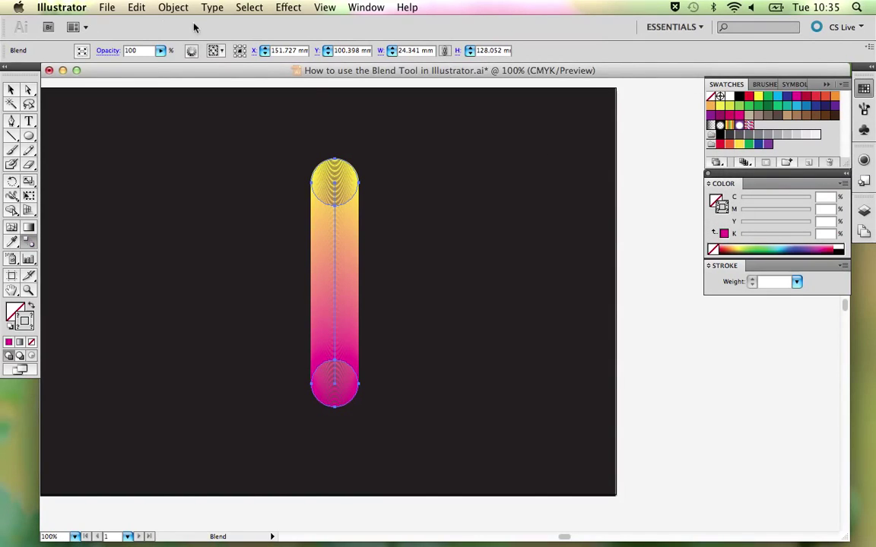
left_click(173, 7)
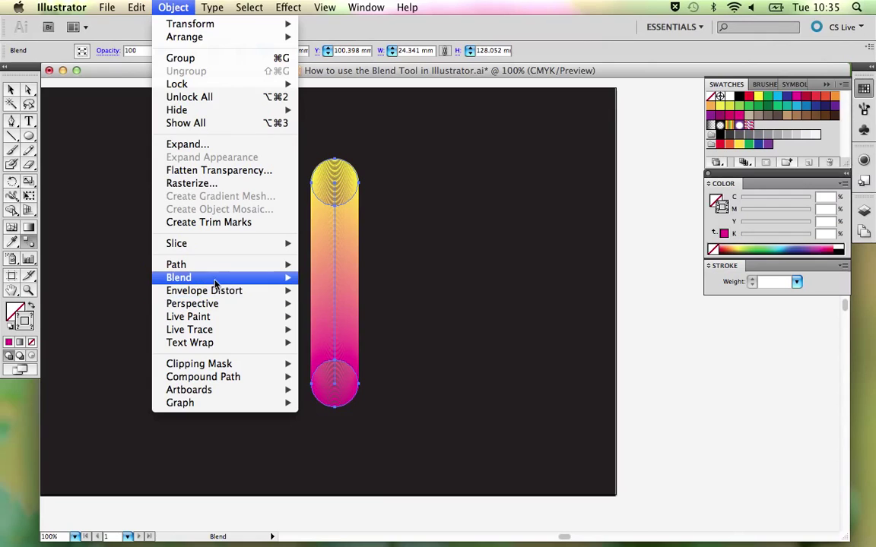
mouse_move(180, 277)
left_click(342, 316)
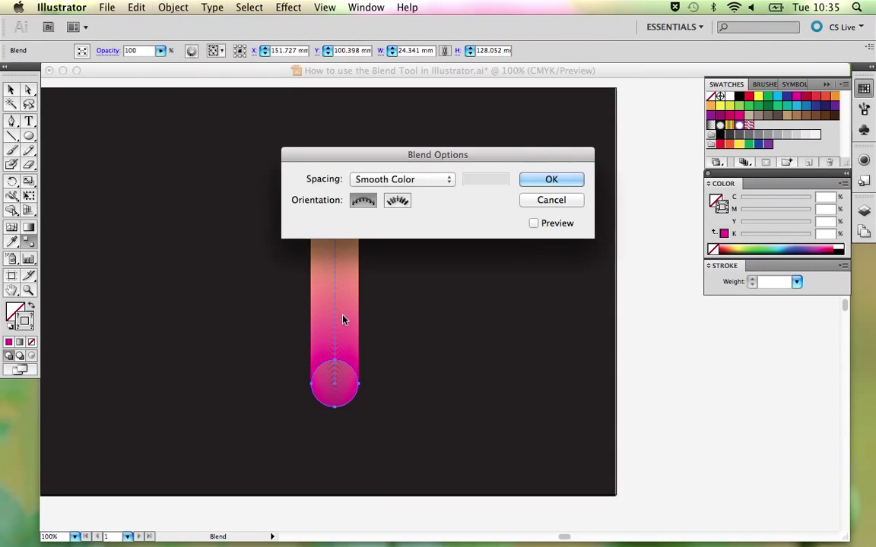
left_click_drag(380, 161, 469, 122)
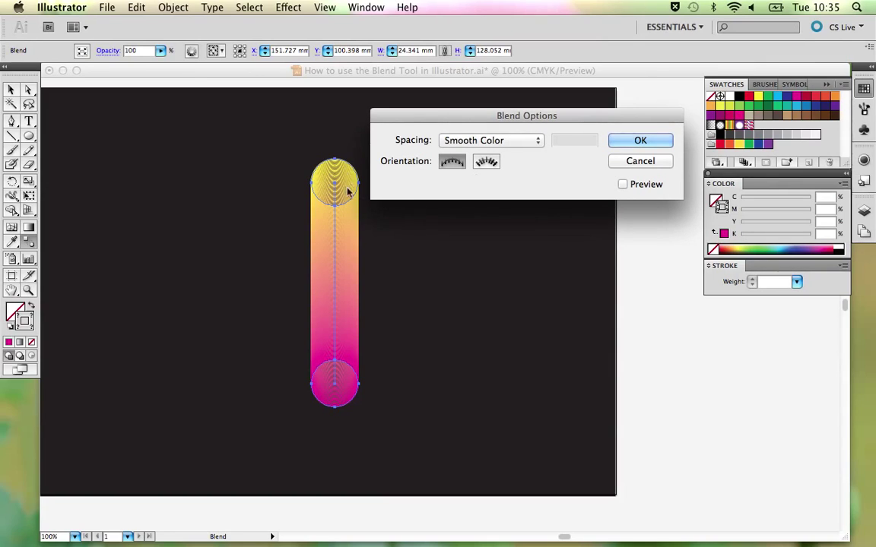
left_click(519, 141)
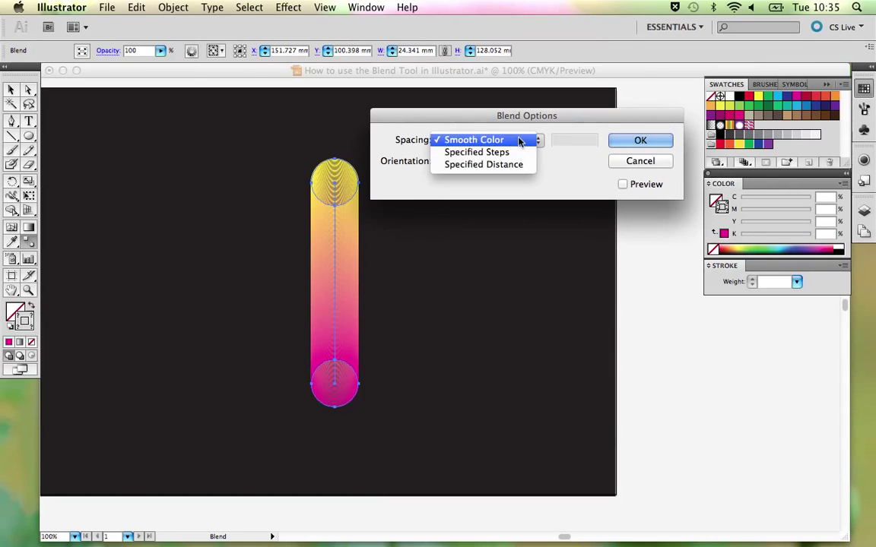
left_click(514, 152)
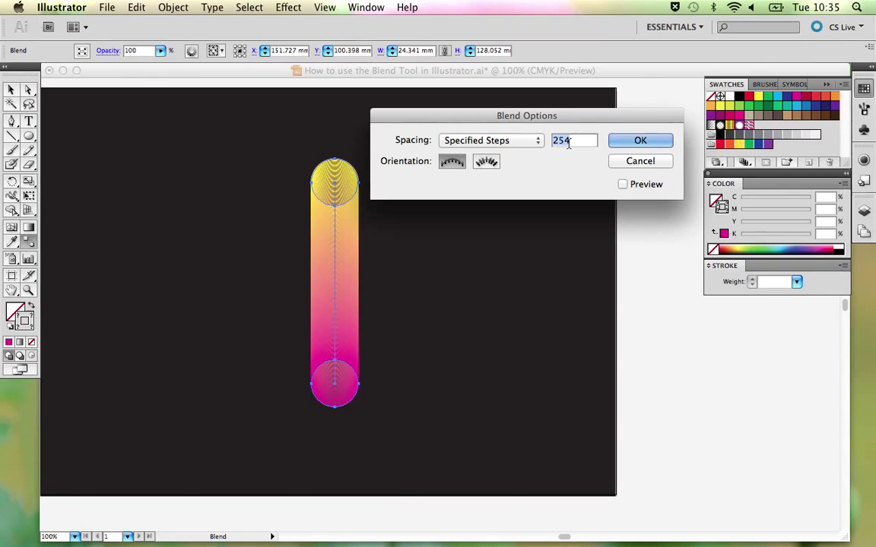
left_click(622, 185)
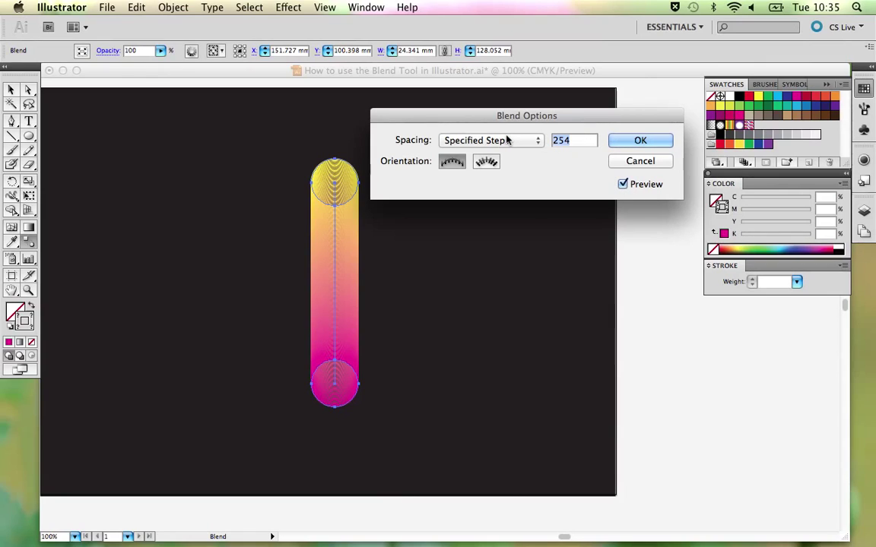
type("5")
type("0")
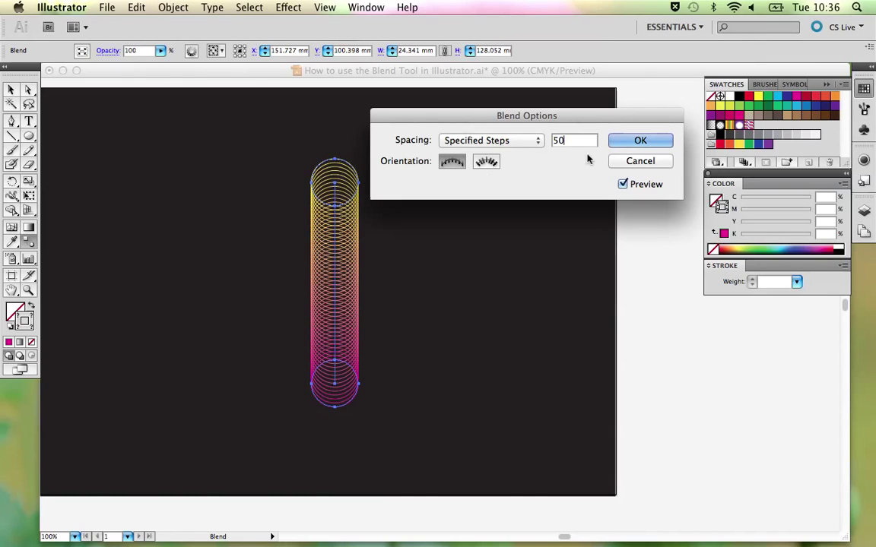
left_click(632, 141)
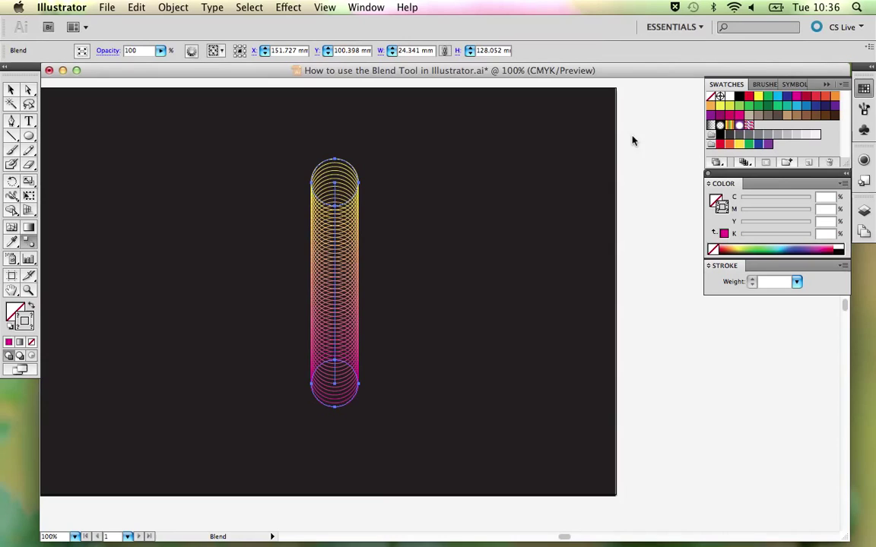
Move the ringed pillar to the artboard's right and Alt-drag a copy to its left
key("v")
left_click(447, 197)
key("super+minus")
key("super+minus")
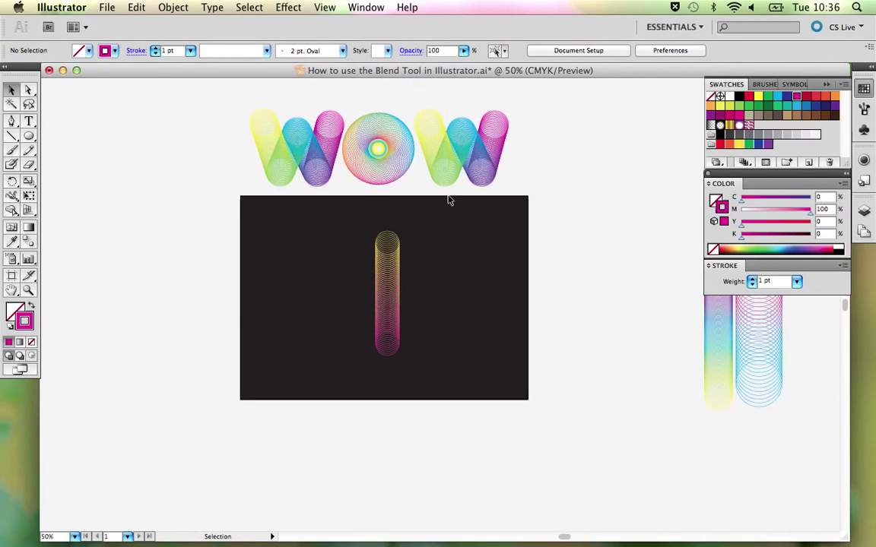
left_click(384, 276)
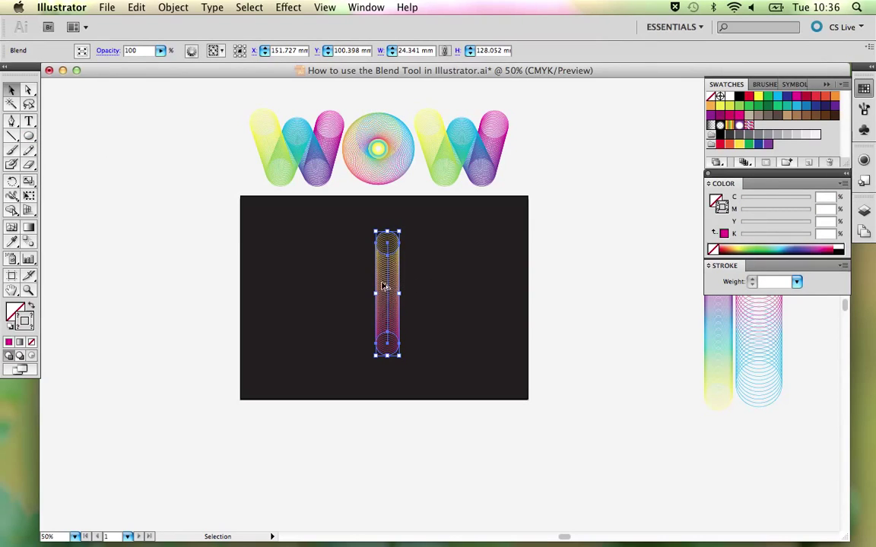
left_click_drag(383, 285, 446, 287)
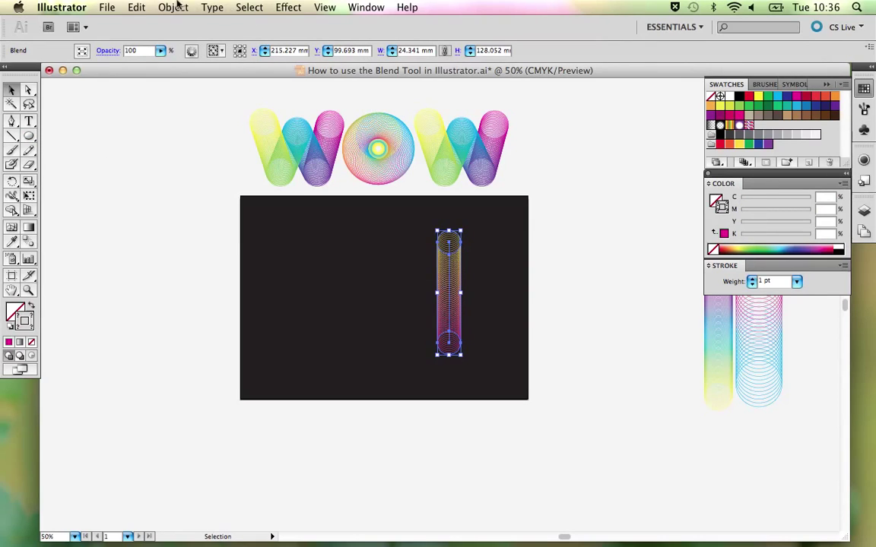
left_click_drag(448, 277, 348, 276)
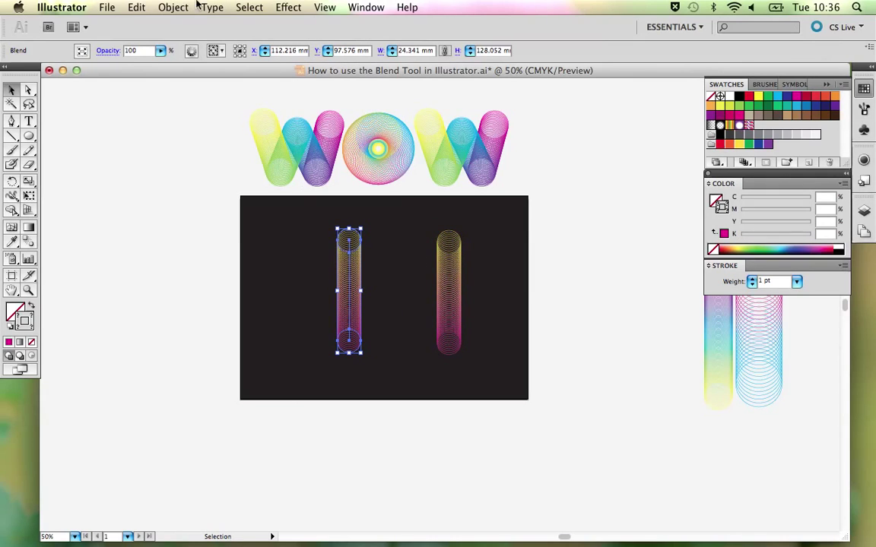
Release the copied blend into separate circles with Object > Blend > Release
left_click(173, 7)
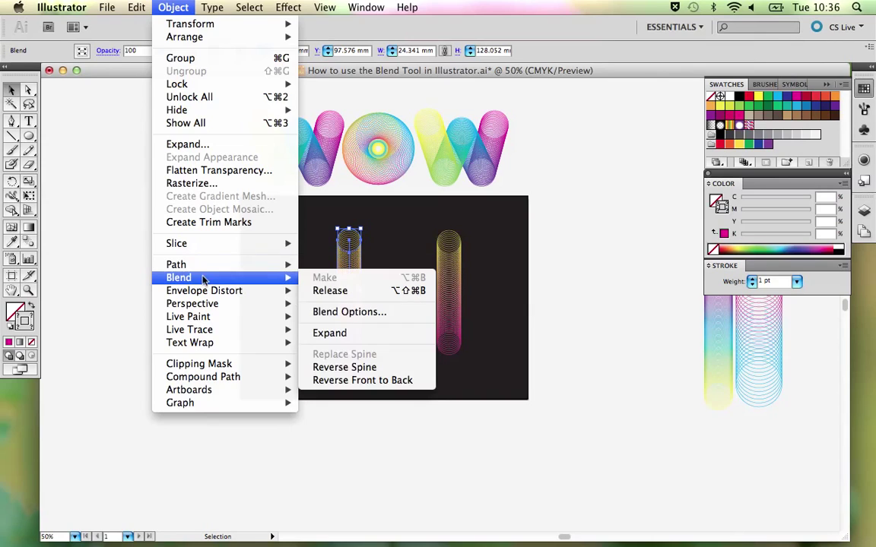
mouse_move(180, 278)
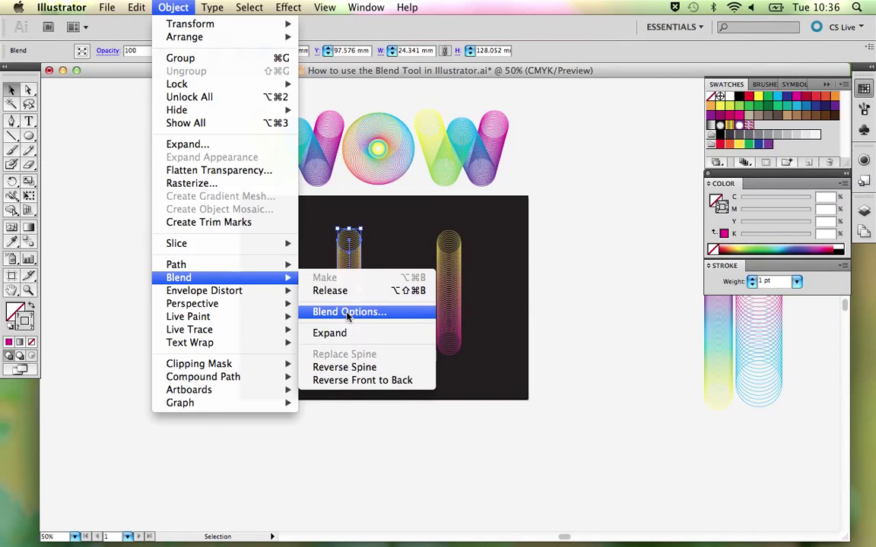
left_click(334, 291)
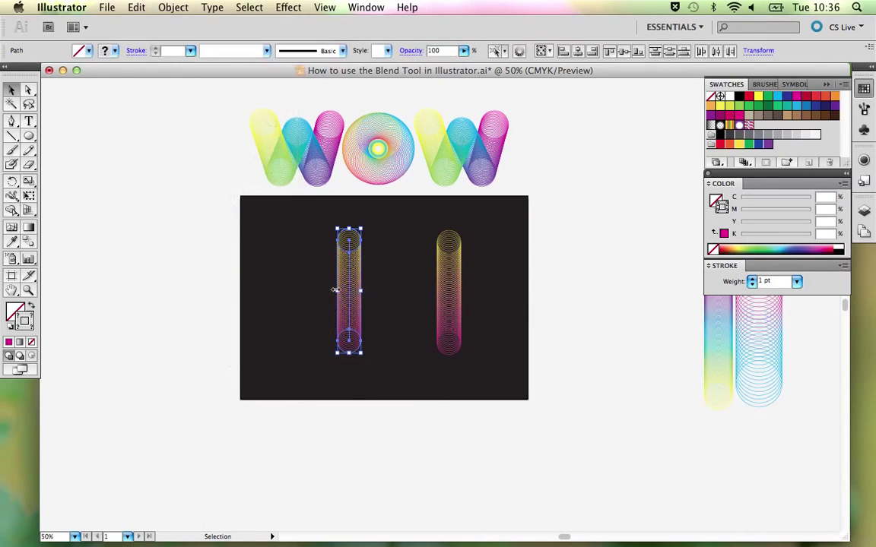
left_click(344, 283)
left_click_drag(344, 284, 383, 302)
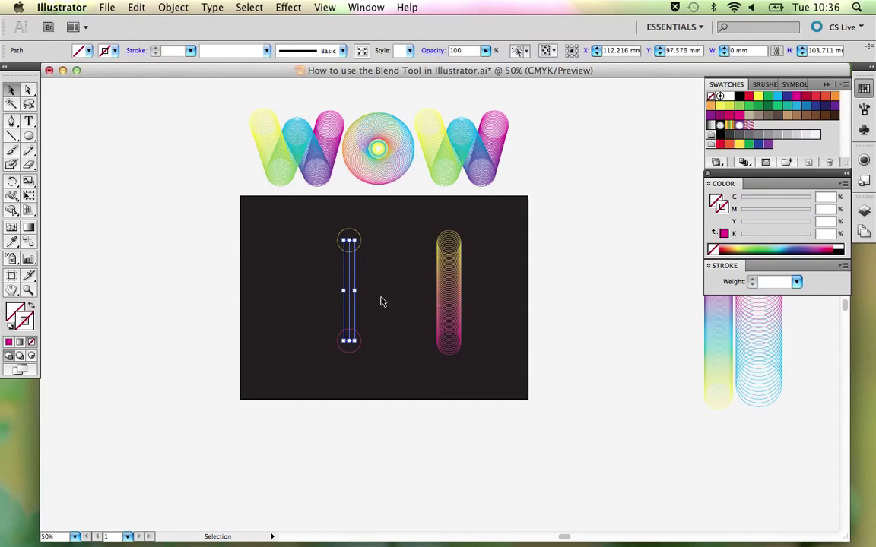
left_click(383, 302)
Zoom in, select both left circles, and blend the yellow circle into the magenta one
key("z")
left_click_drag(300, 222, 415, 439)
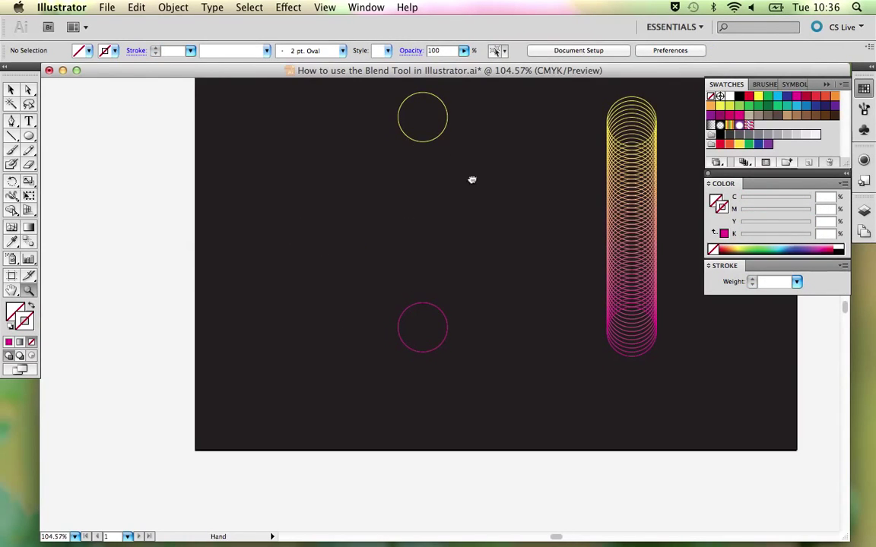
left_click_drag(471, 180, 377, 242)
key("v")
left_click_drag(278, 138, 405, 426)
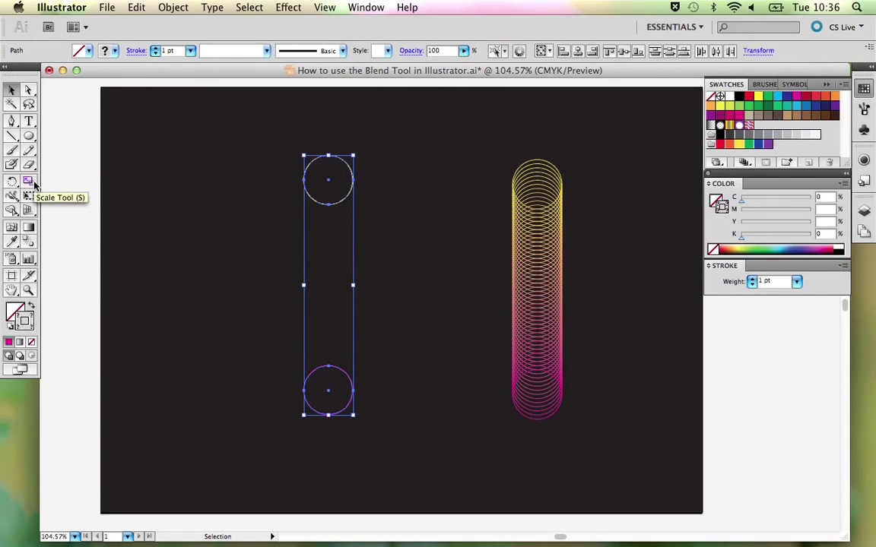
left_click(28, 242)
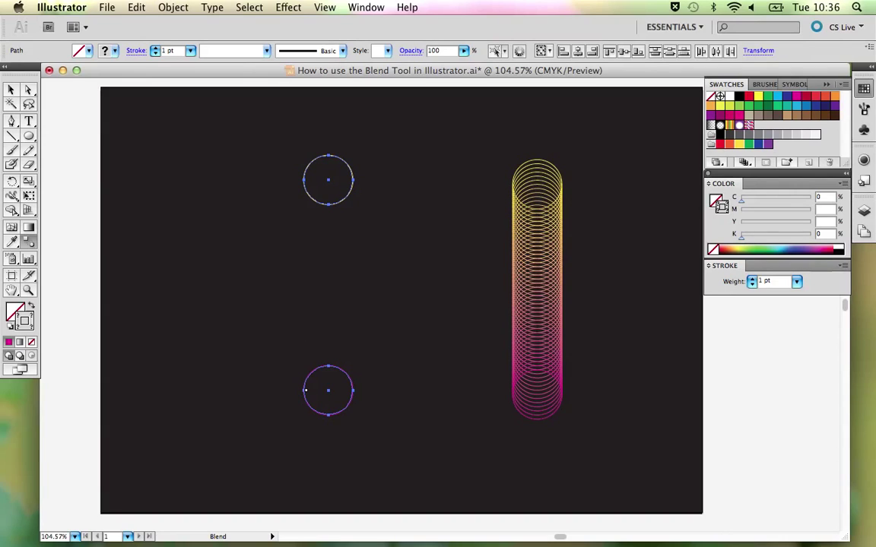
left_click(304, 390)
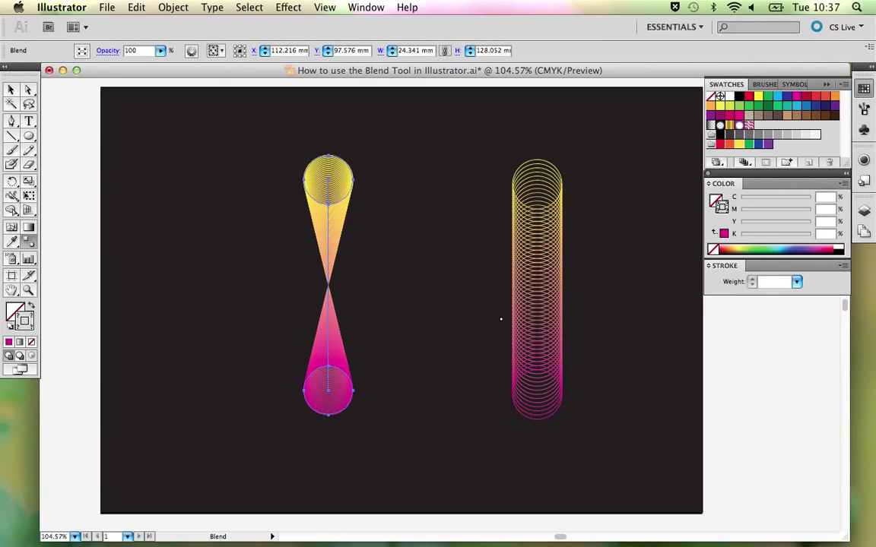
Give the new left blend 50 Specified Steps, forming an hourglass of rings
double_click(32, 244)
left_click(449, 177)
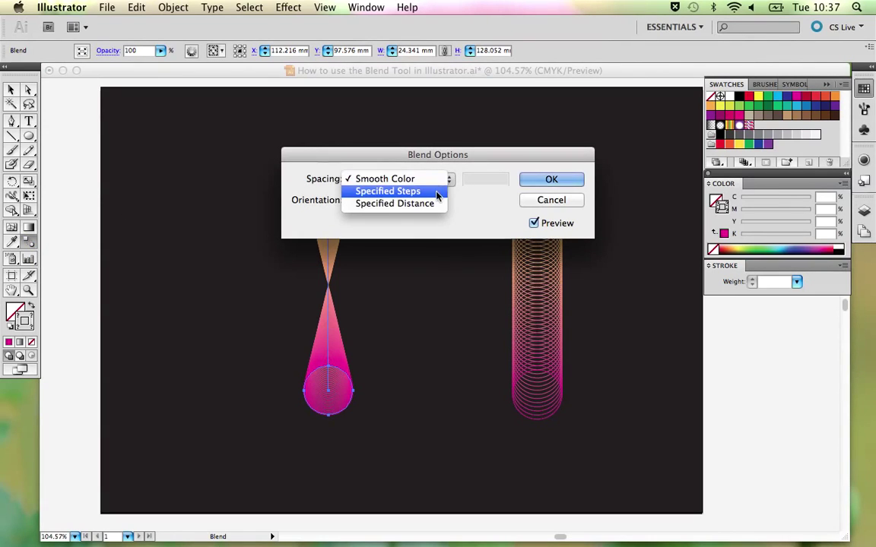
left_click(437, 196)
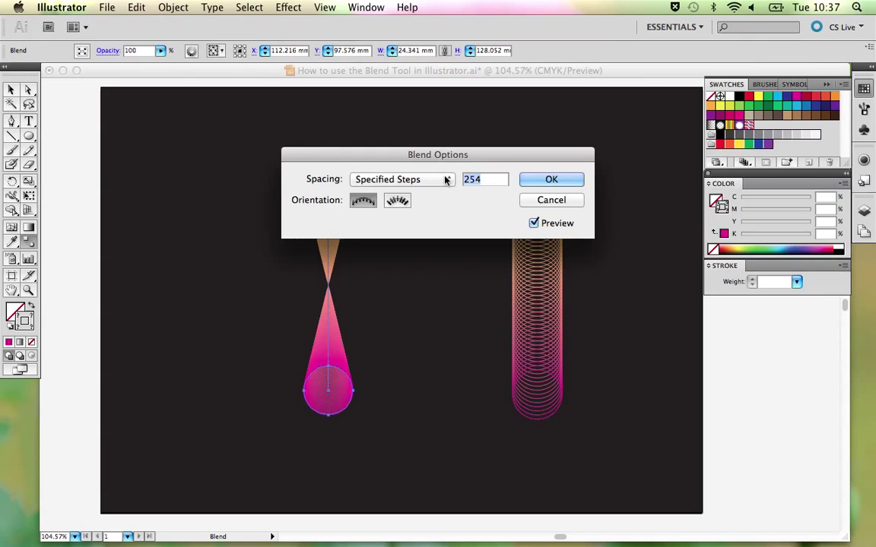
type("50")
left_click(579, 183)
Select the hourglass blend and delete it
key("v")
left_click(438, 171)
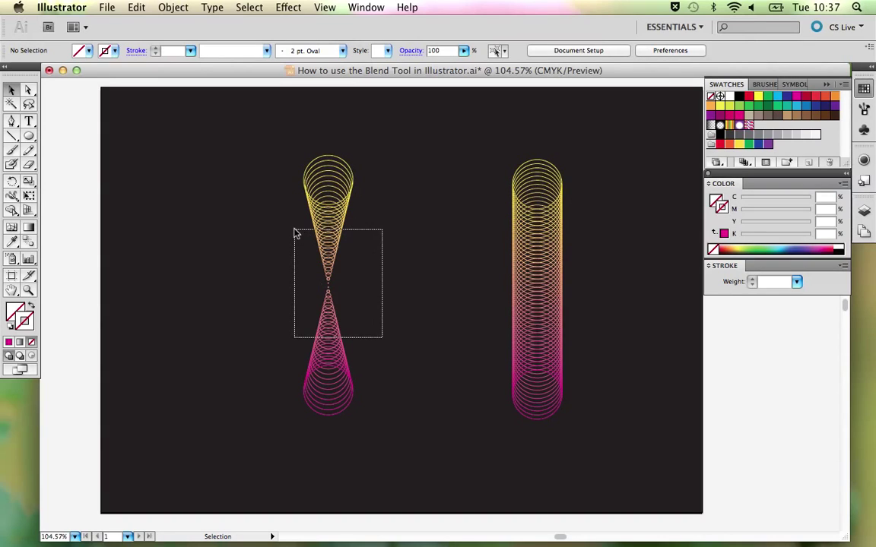
left_click_drag(383, 341, 297, 234)
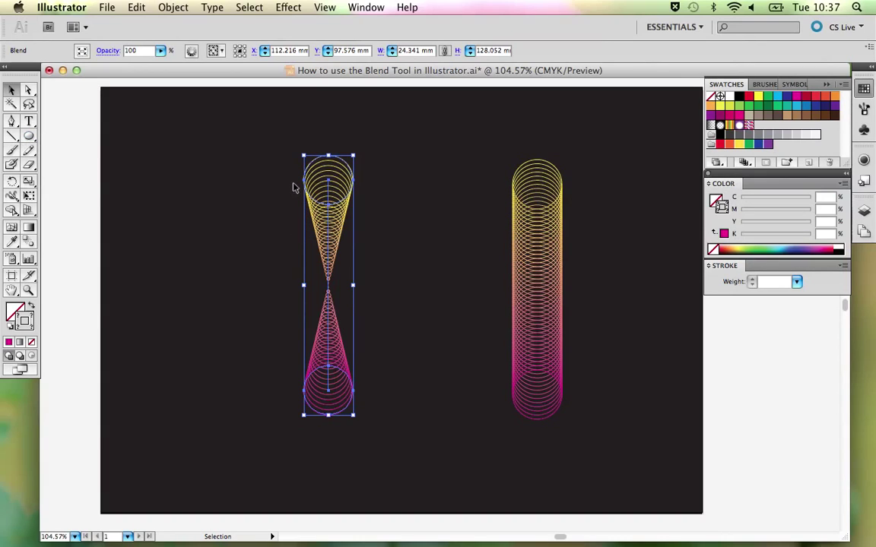
mouse_move(29, 137)
left_mouse_down()
mouse_move(74, 189)
mouse_move(76, 166)
left_mouse_up()
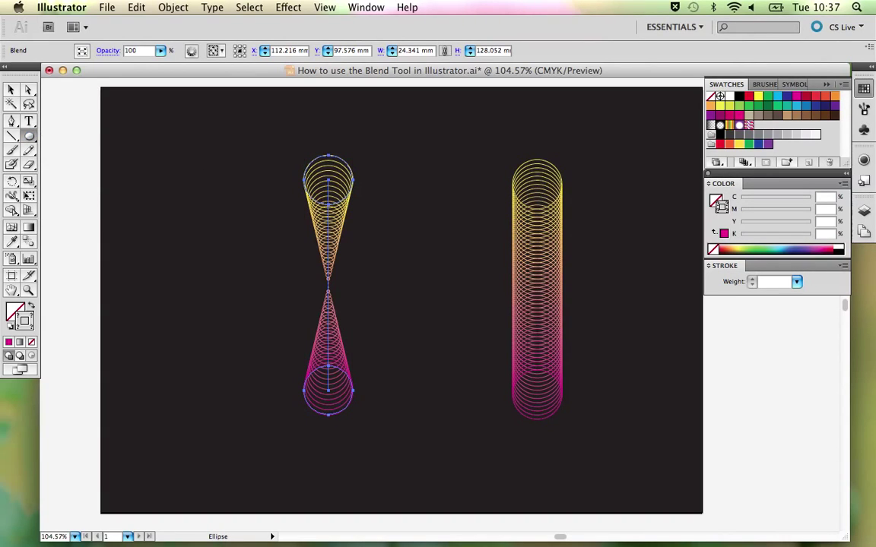
key("v")
left_click(338, 221)
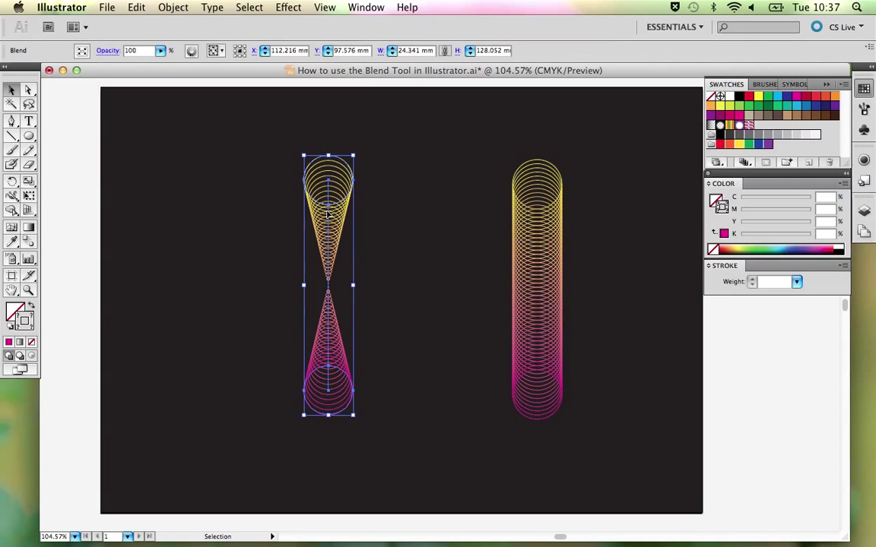
key("Delete")
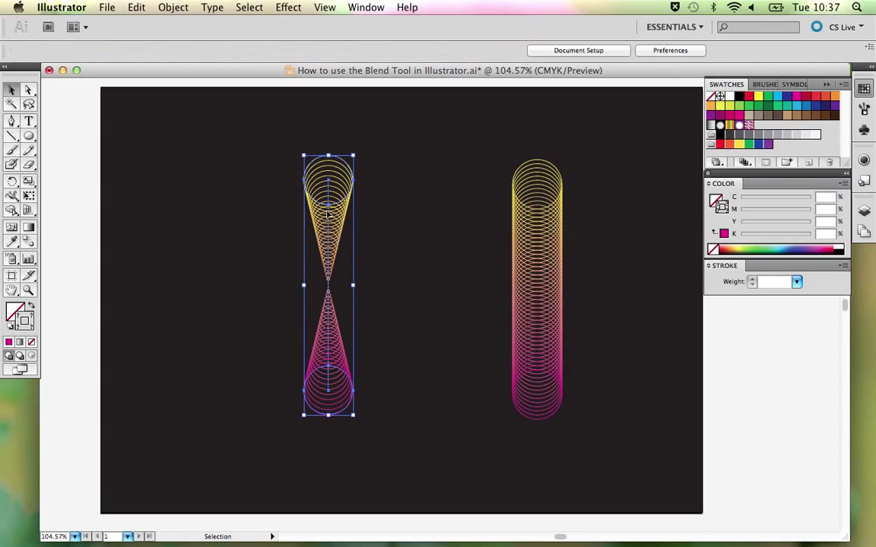
Move the pillar beside the spare blends and copy the magenta-cyan-yellow blend onto the artboard
key("ctrl+minus")
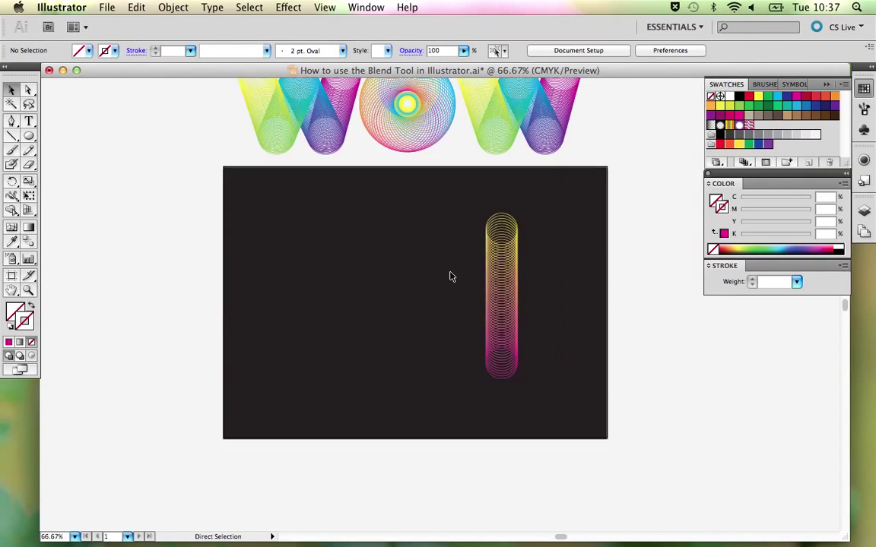
mouse_move(551, 334)
left_mouse_down()
mouse_move(414, 352)
mouse_move(379, 347)
left_mouse_up()
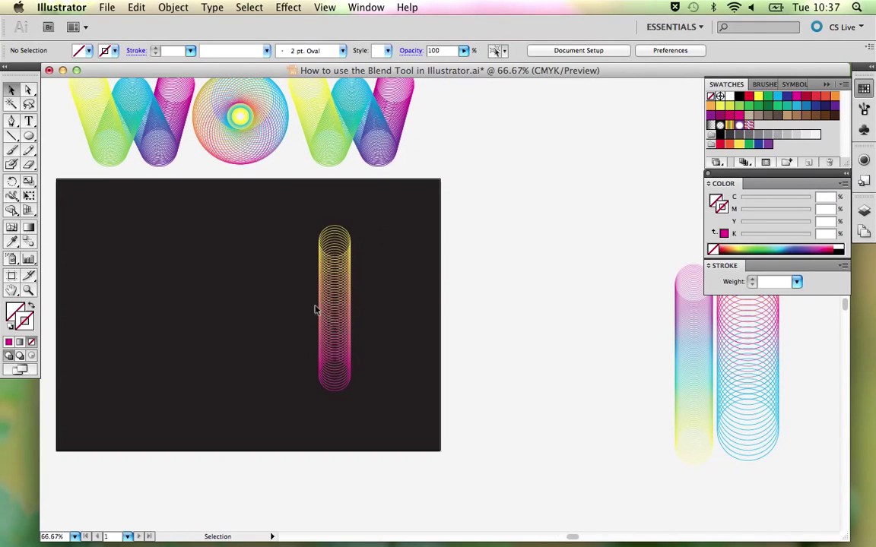
left_click_drag(336, 307, 531, 294)
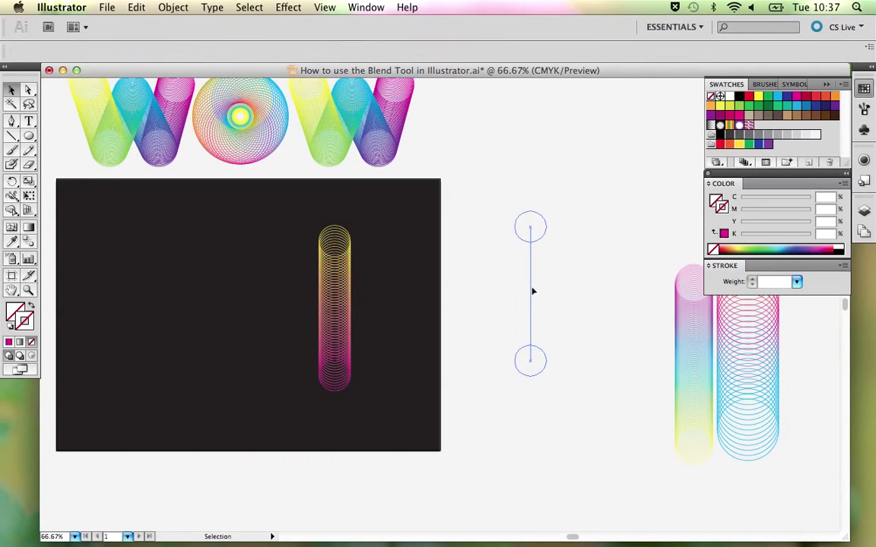
left_click_drag(690, 362, 597, 303)
left_click(635, 294)
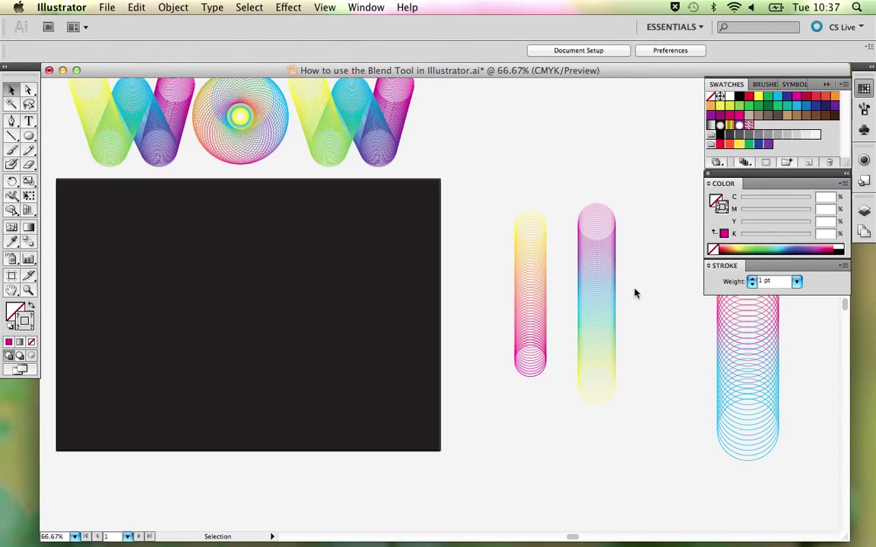
left_click(599, 262)
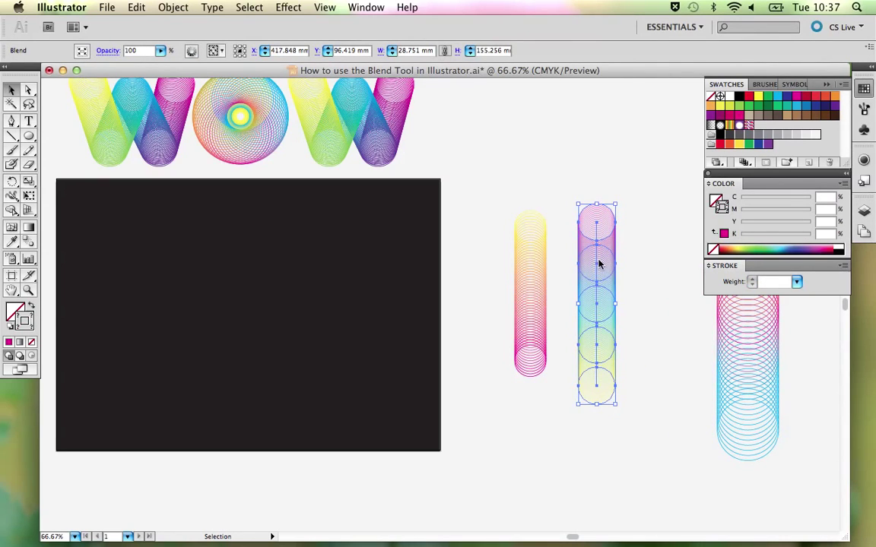
left_click_drag(599, 262, 371, 266)
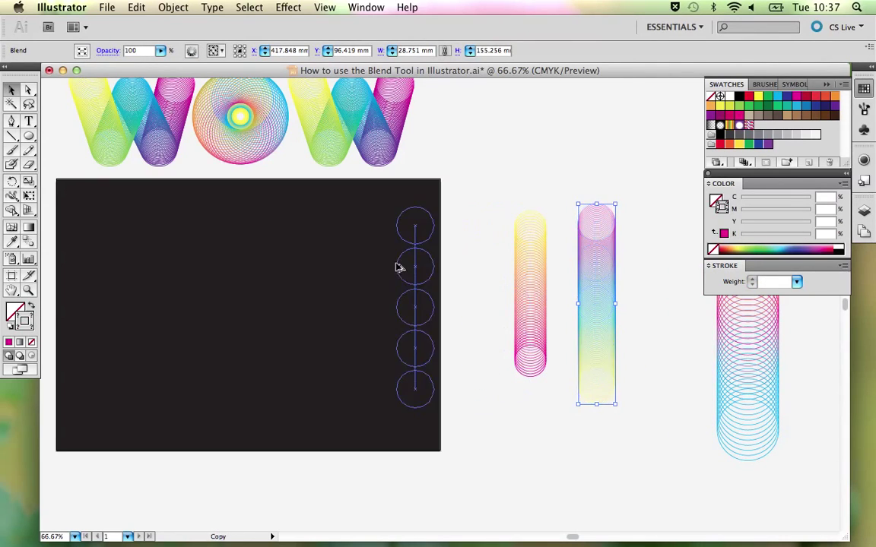
left_click(536, 300)
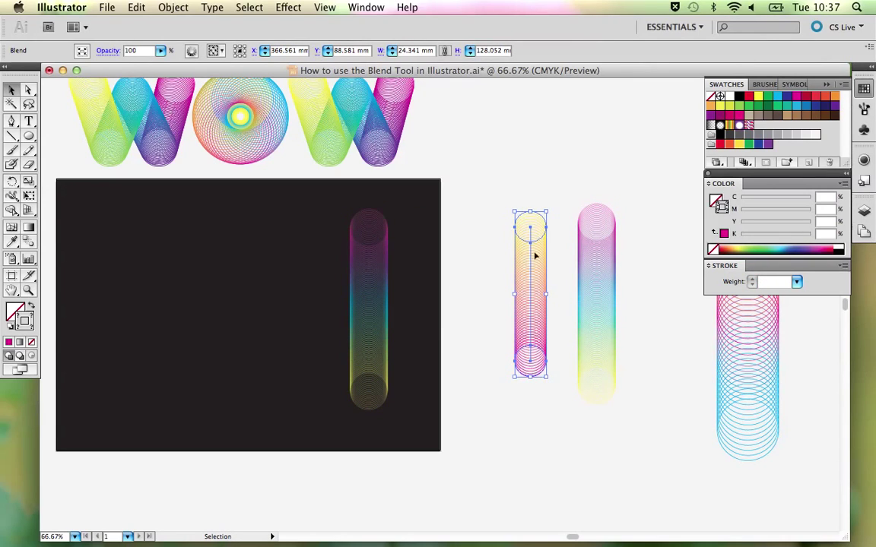
Alt-drag another copy of that blend further left and release it into separate circles
left_click(365, 332)
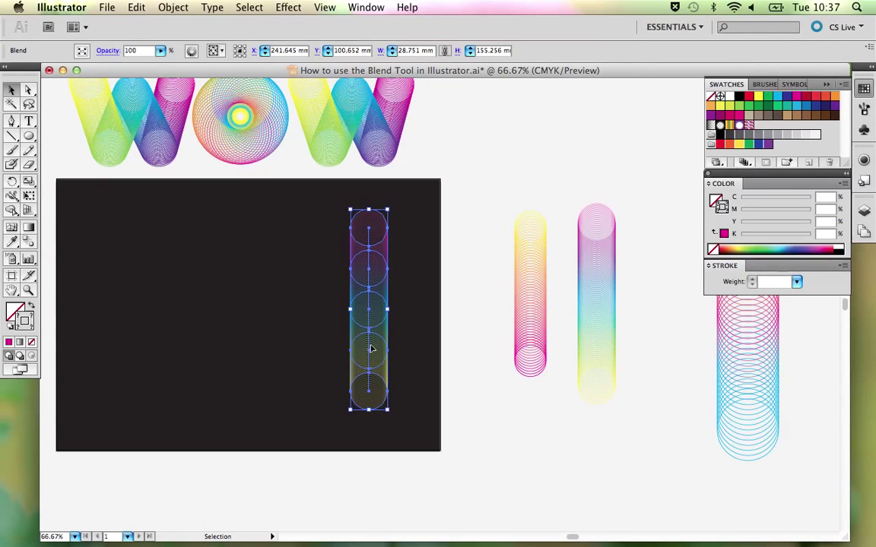
left_click_drag(370, 279, 203, 278)
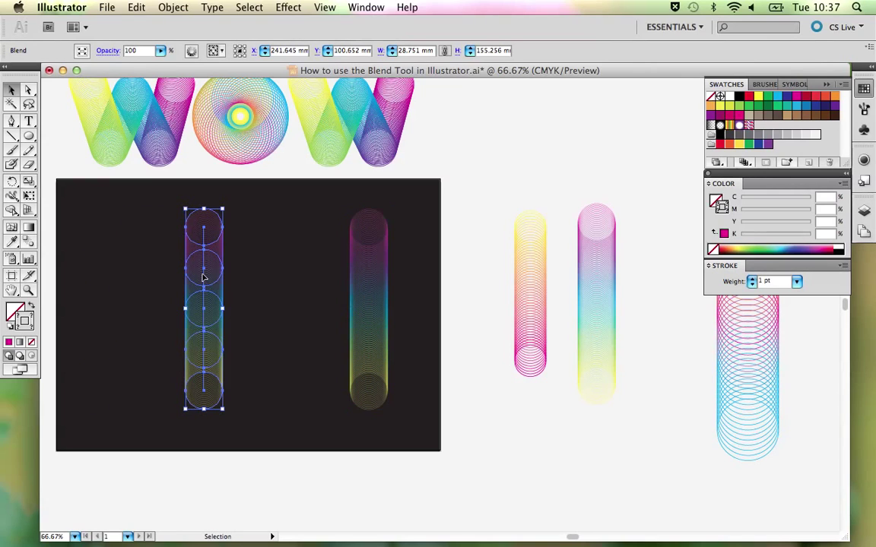
left_click(171, 7)
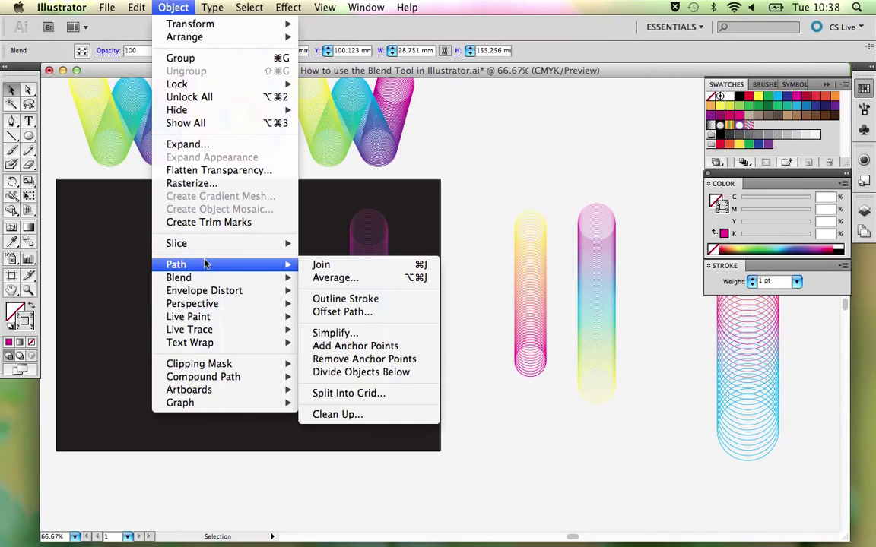
mouse_move(179, 277)
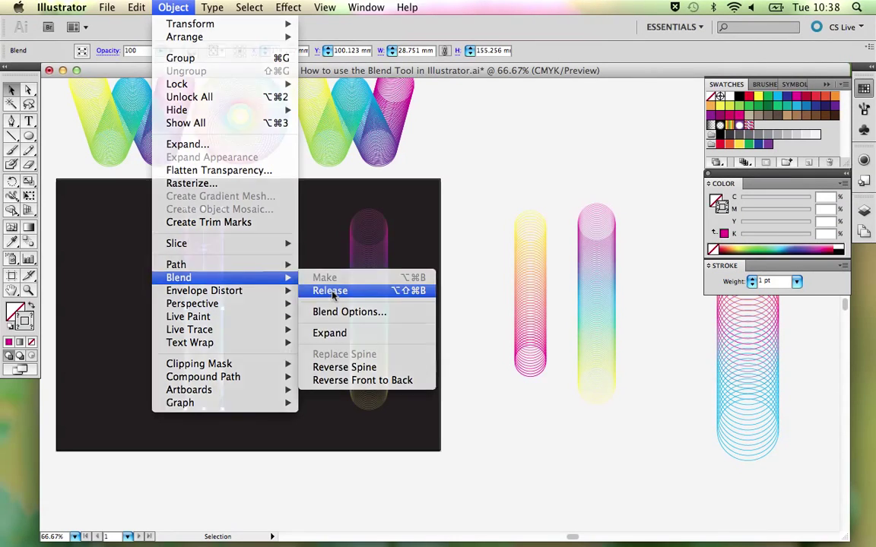
left_click(328, 290)
left_click(297, 272)
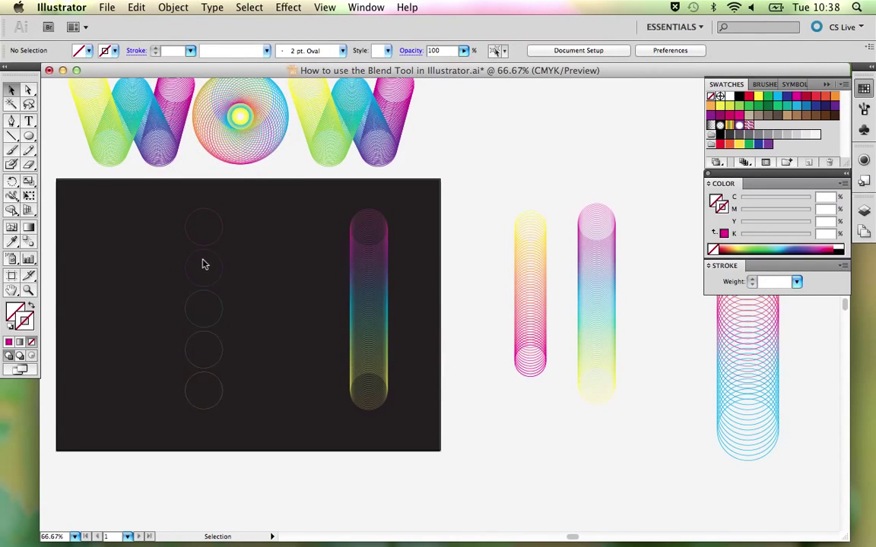
Give the five faint released circles a heavier stroke weight
left_click_drag(170, 207, 243, 411)
left_click(233, 339)
left_click_drag(187, 203, 225, 424)
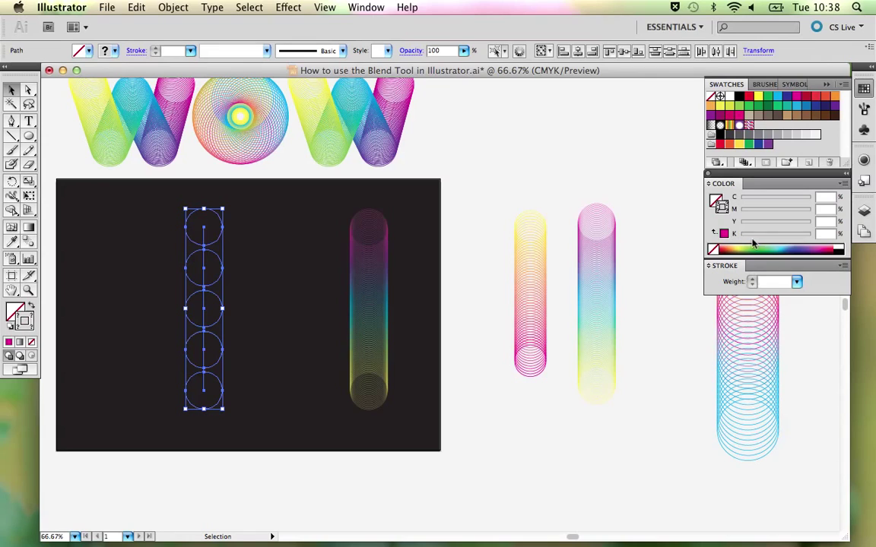
left_click(796, 281)
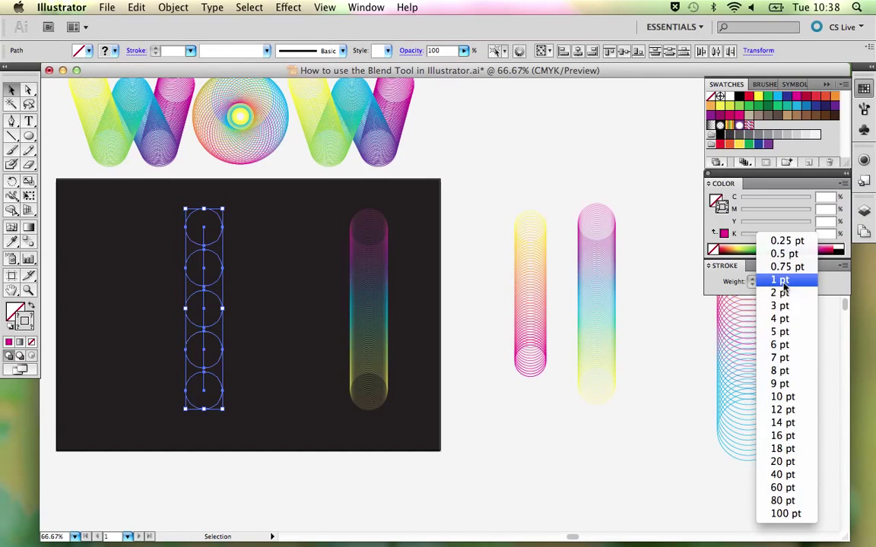
left_click(783, 288)
left_click(240, 254)
Zoom in on the circle column and switch to Outline view
key("z")
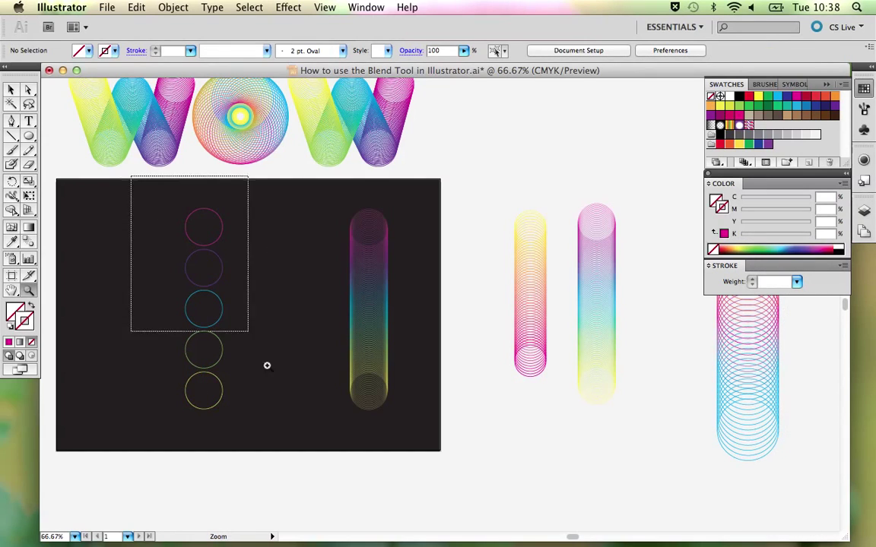
left_click_drag(267, 365, 266, 373)
key("super+y")
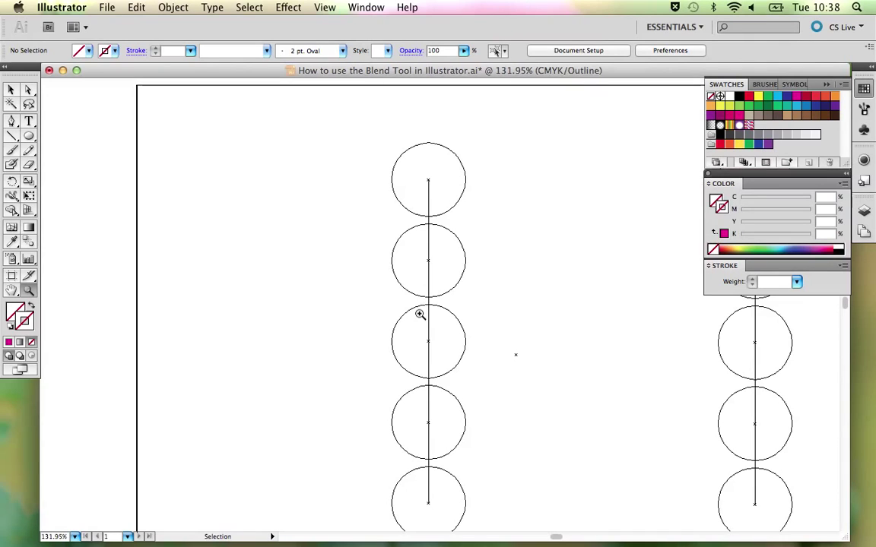
Select the spine path through the circles and switch back to Preview
key("v")
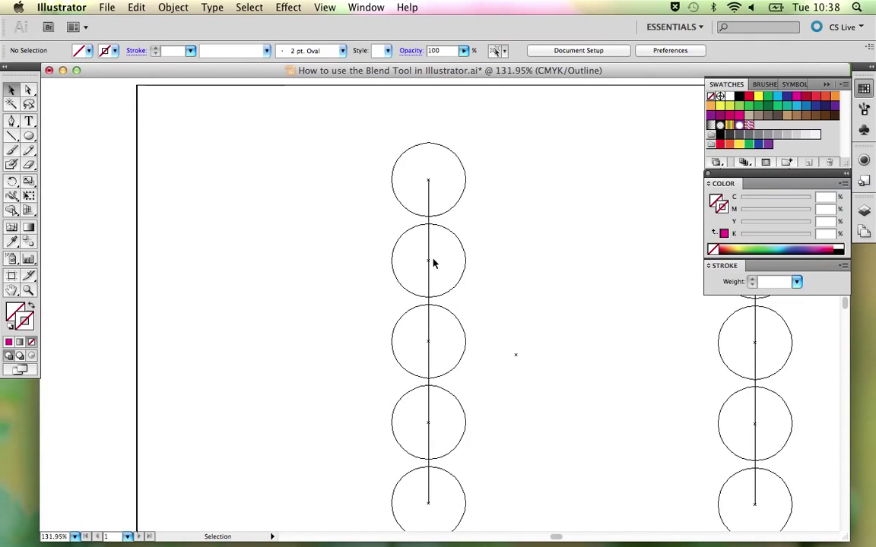
left_click(429, 260)
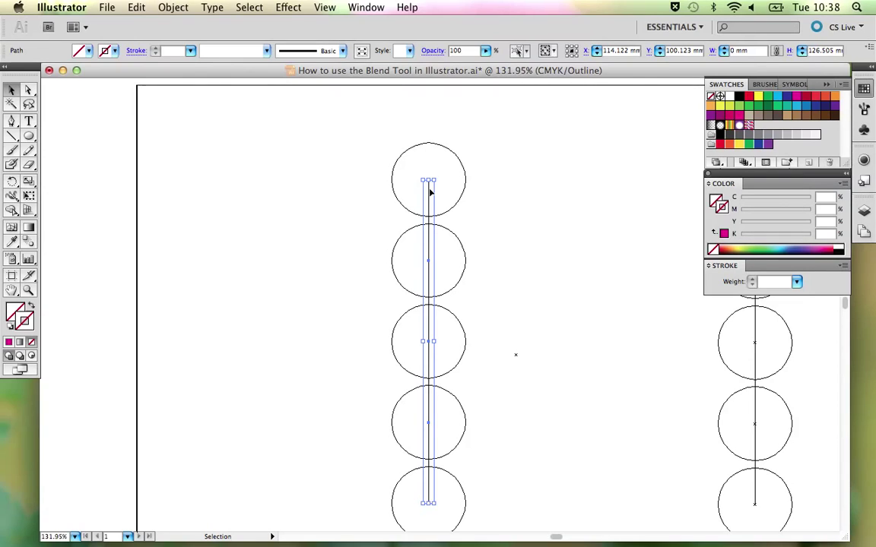
key("a")
key("ctrl+y")
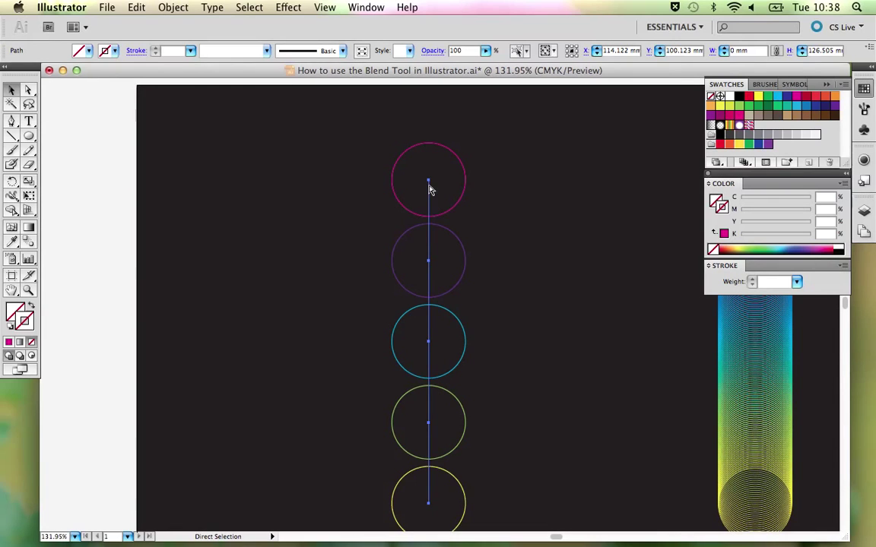
Toggle between Outline and Preview, check the View menu, and finish in Preview with nothing selected
key("v")
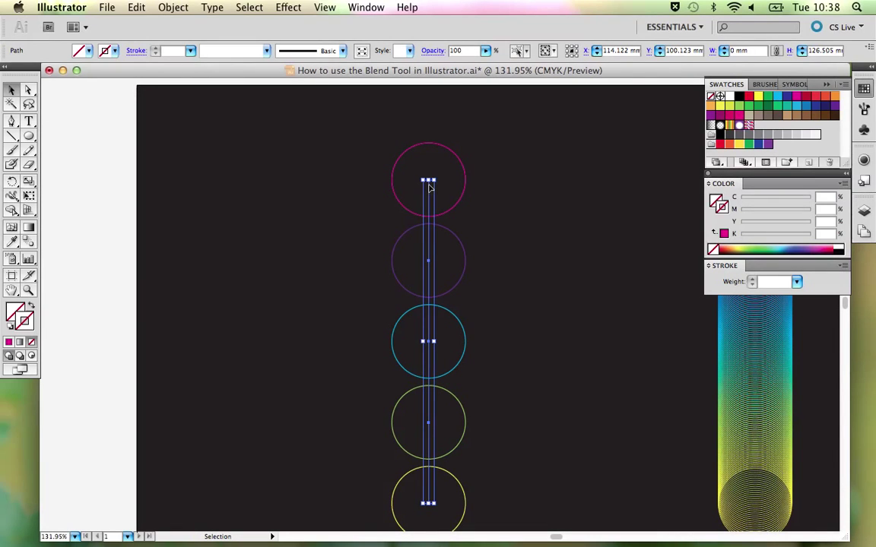
key("a")
key("ctrl+y")
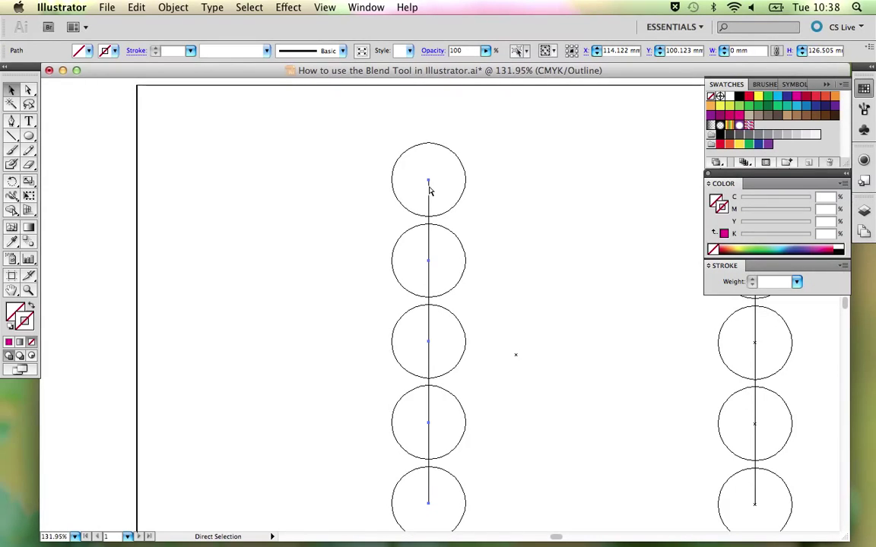
key("ctrl+y")
key("ctrl+y")
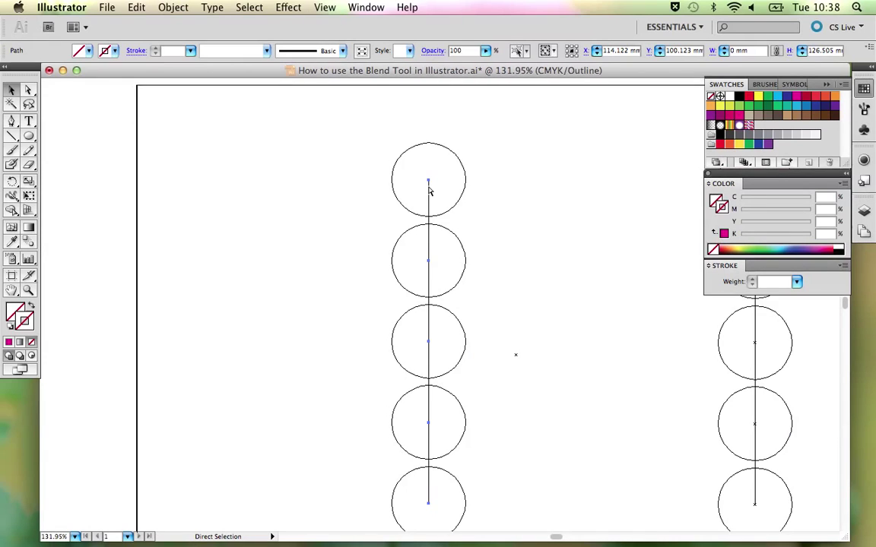
key("ctrl+y")
key("v")
left_click(325, 8)
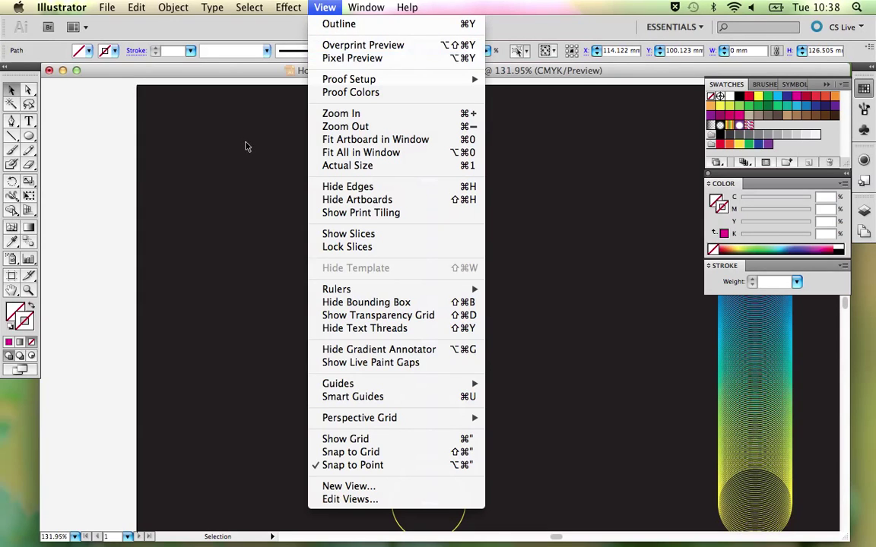
left_click(281, 147)
key("ctrl+y")
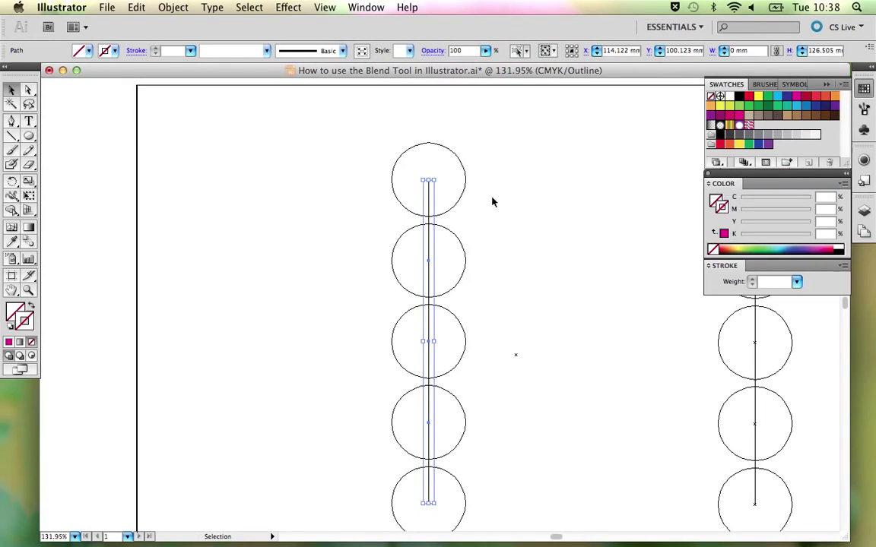
left_click(458, 195)
Return to full-colour preview and centre the column of five circles in view
key("ctrl+y")
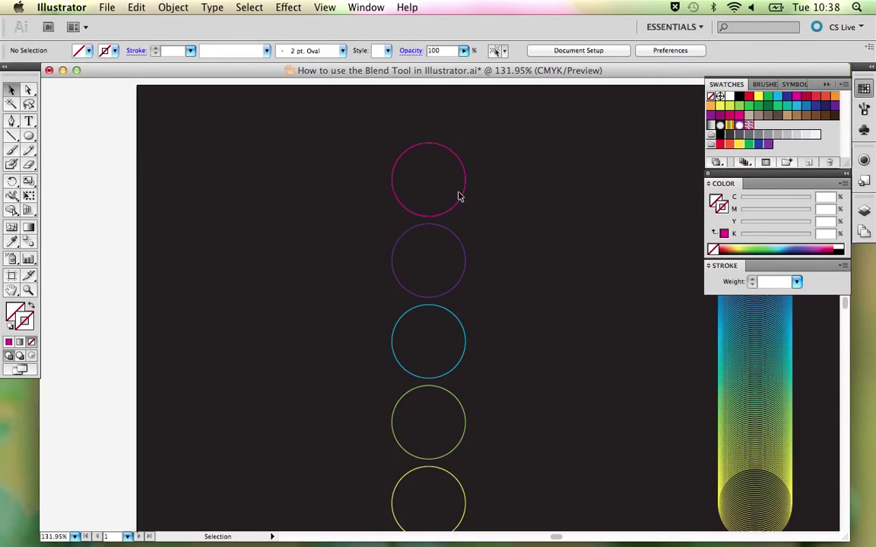
left_click(462, 203)
left_click_drag(491, 251, 446, 221)
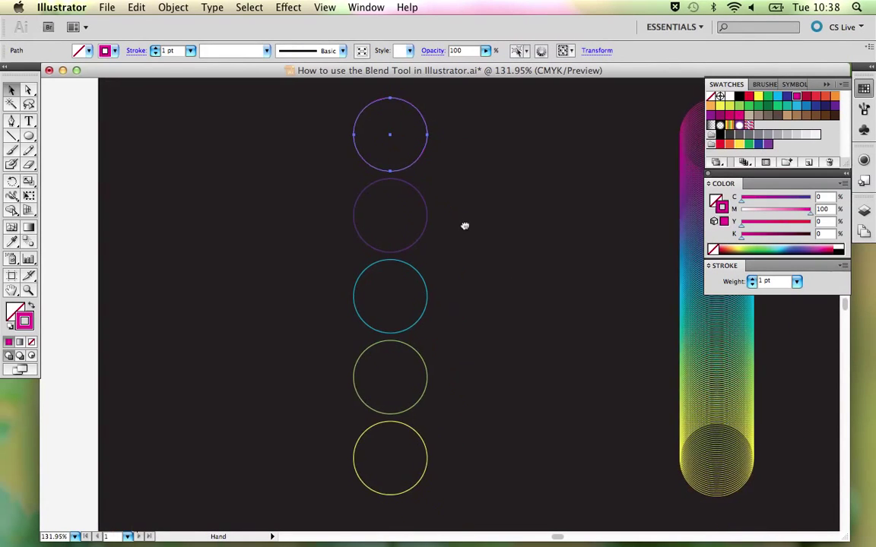
left_click_drag(303, 120, 414, 452)
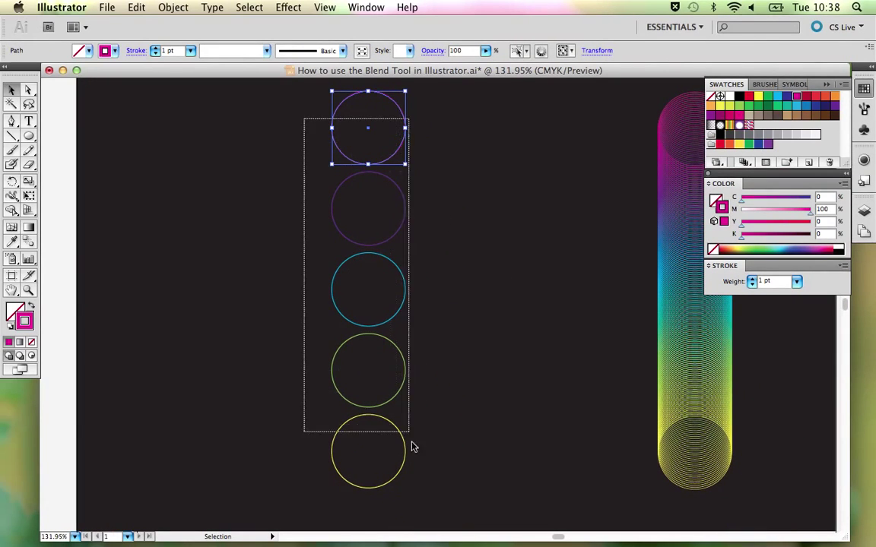
left_click(465, 350)
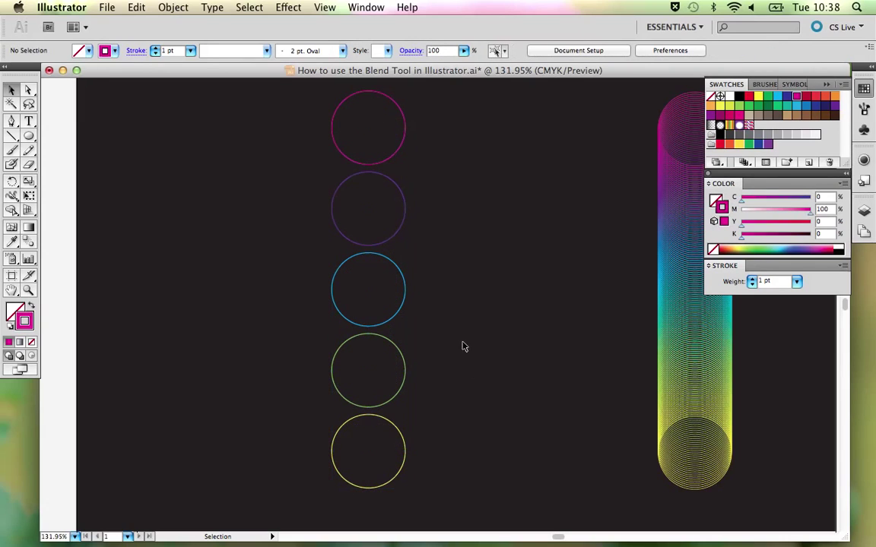
Check the magenta, purple and cyan circles' colour values in the Color panel
left_click(391, 160)
left_click(389, 183)
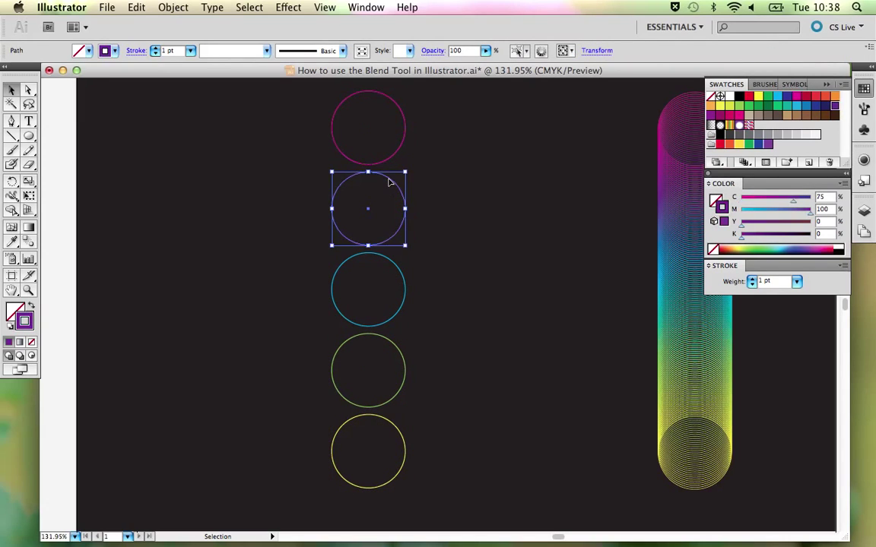
left_click(390, 260)
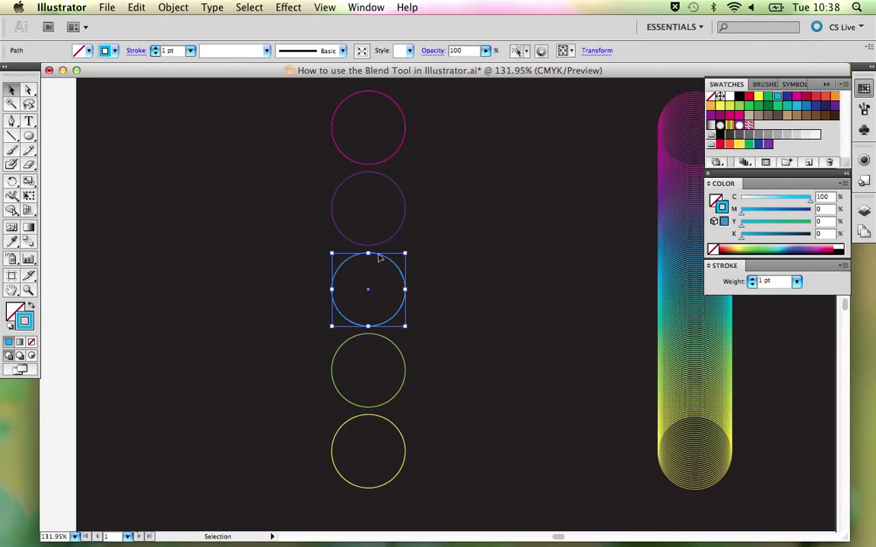
left_click(376, 165)
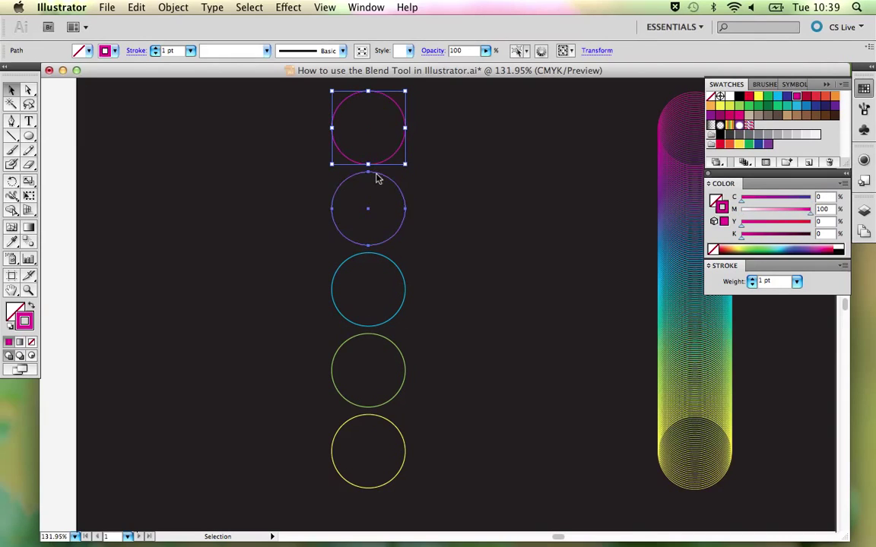
left_click(375, 178)
left_click(444, 181)
Check all five circles' colours from magenta to yellow, then marquee-select them together
left_click(394, 156)
left_click(402, 198)
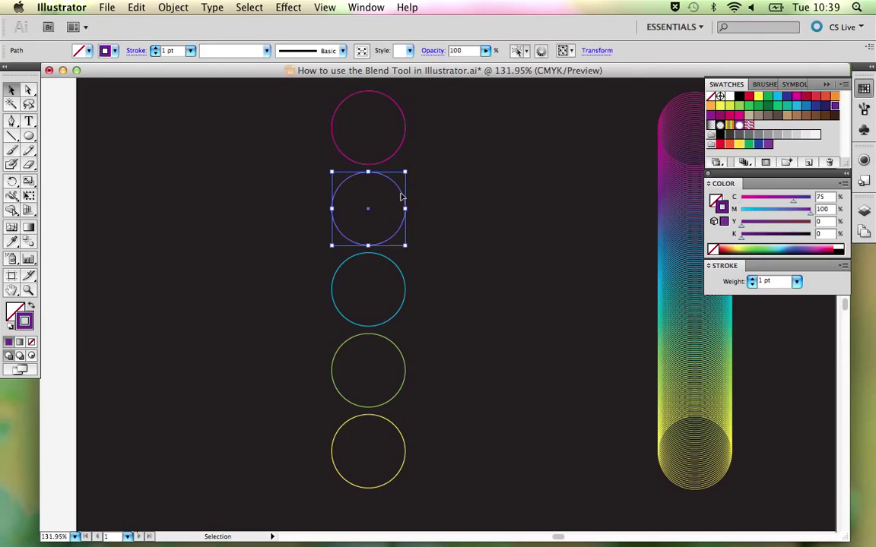
left_click(394, 266)
left_click(394, 348)
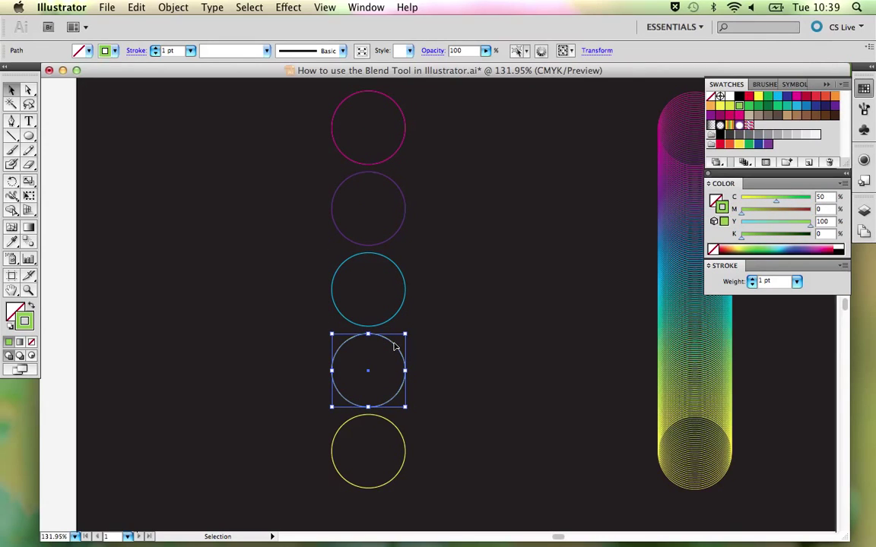
left_click(387, 422)
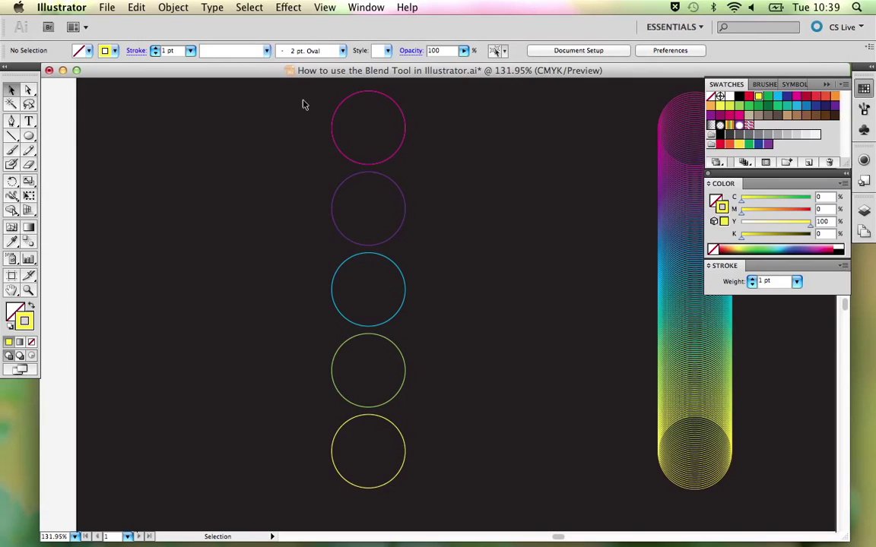
left_click_drag(303, 104, 438, 445)
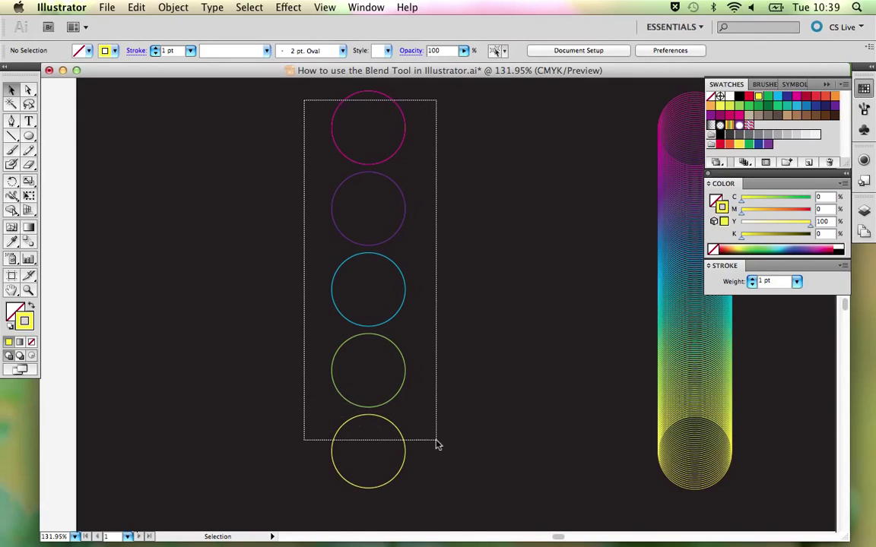
Blend the five circles top to bottom with the Blend tool
left_click(28, 241)
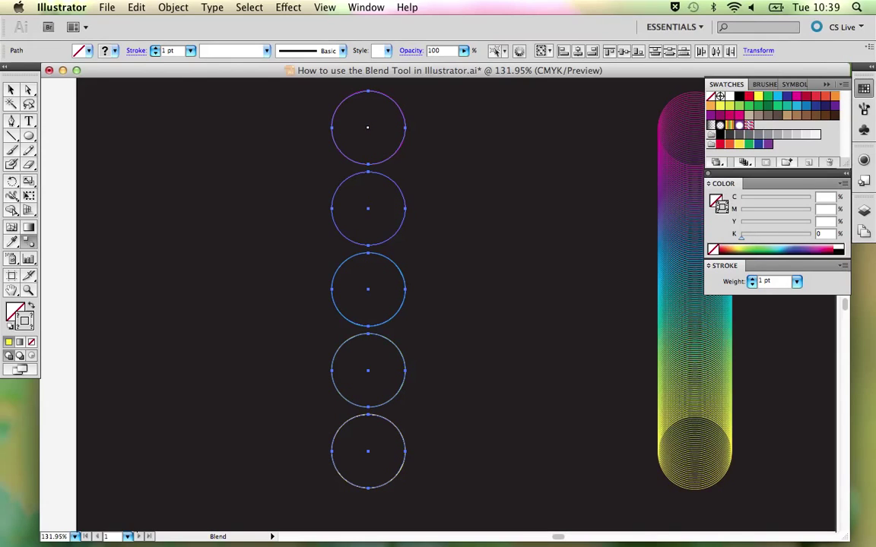
left_click(368, 208)
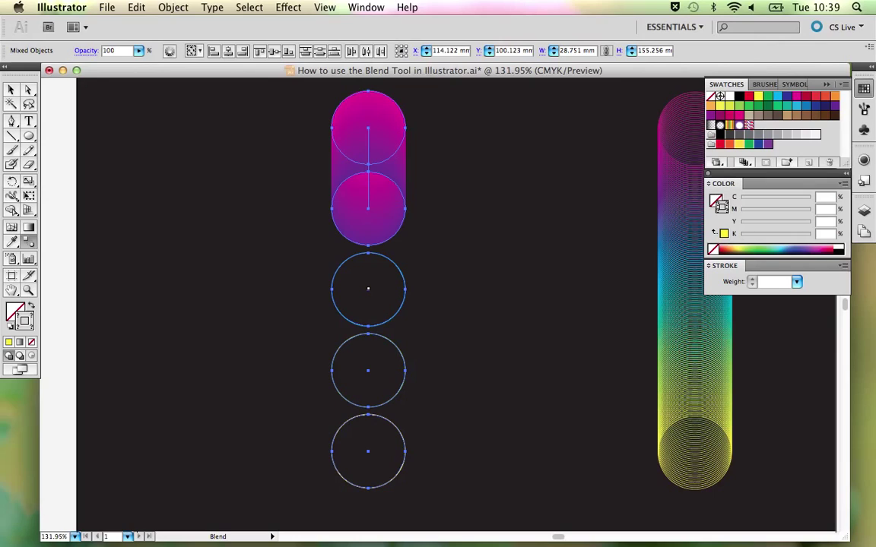
left_click(368, 289)
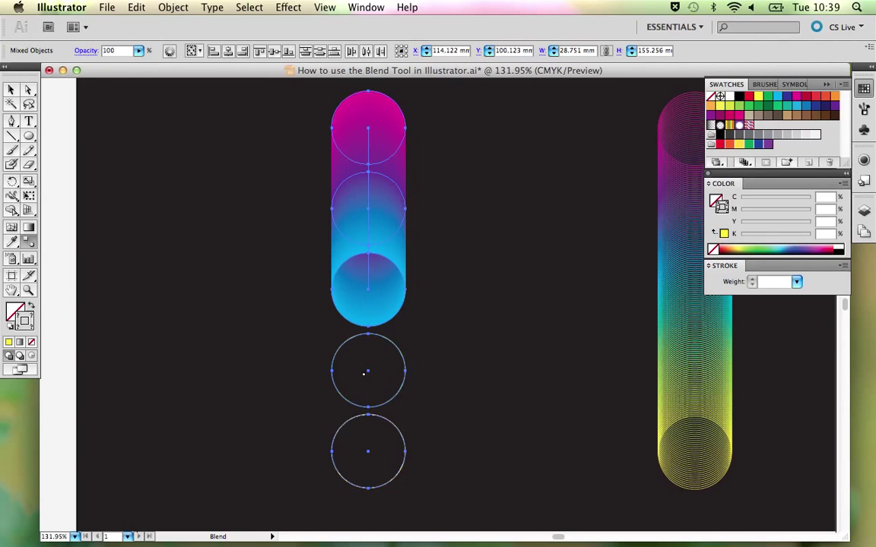
left_click(368, 370)
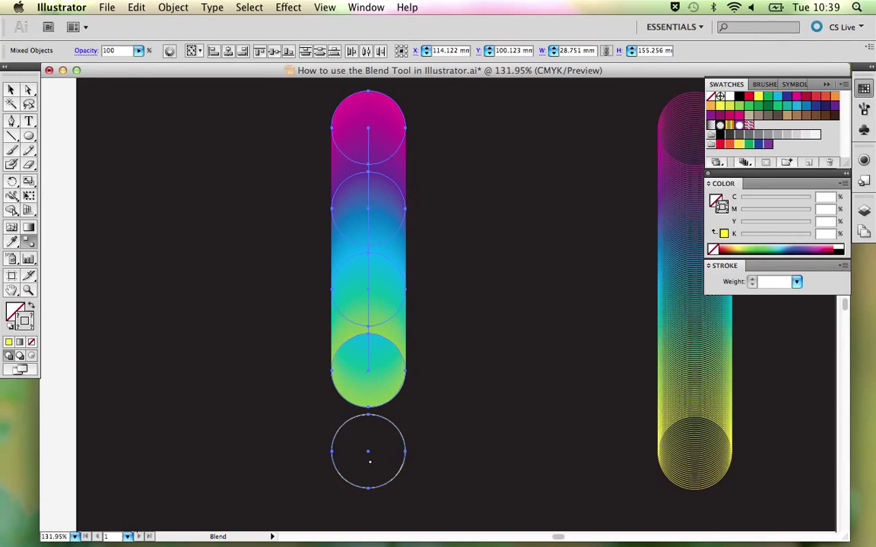
left_click(368, 450)
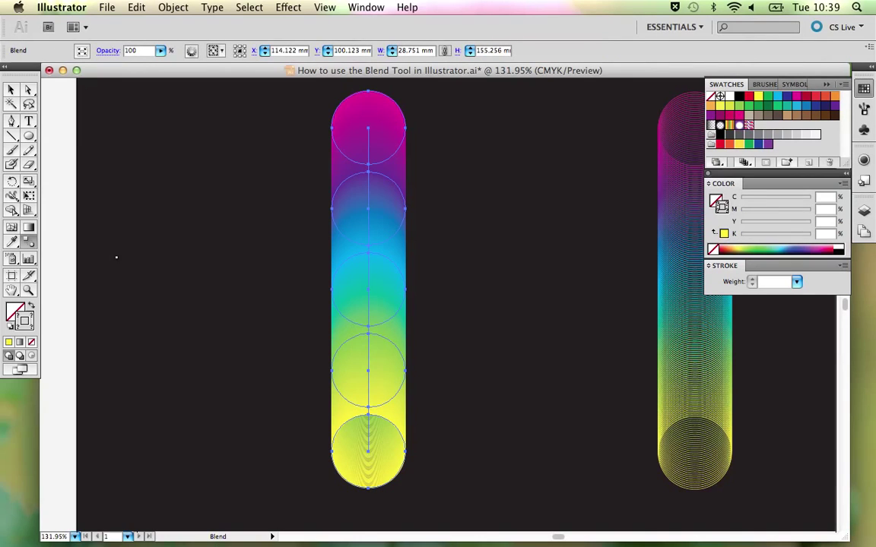
Set Blend Options spacing to Specified Steps with 50 steps
double_click(28, 243)
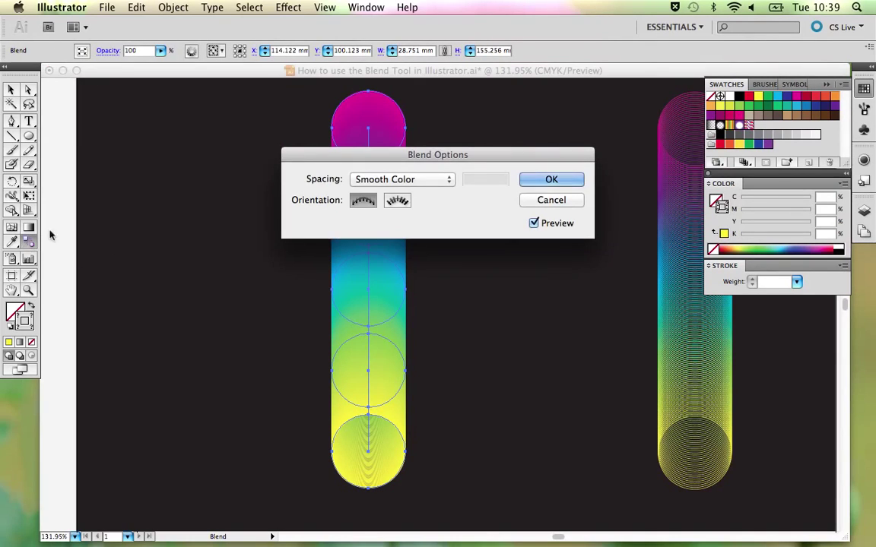
left_click_drag(326, 148, 473, 71)
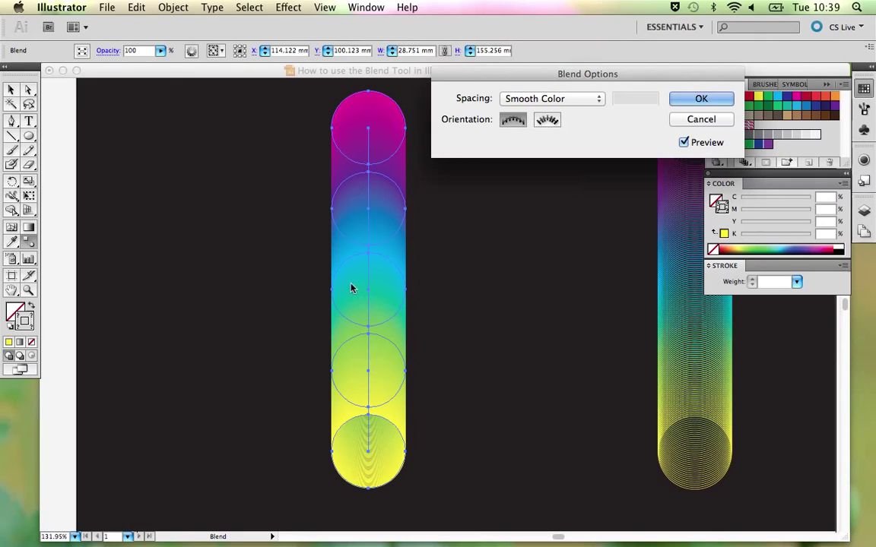
left_click(575, 100)
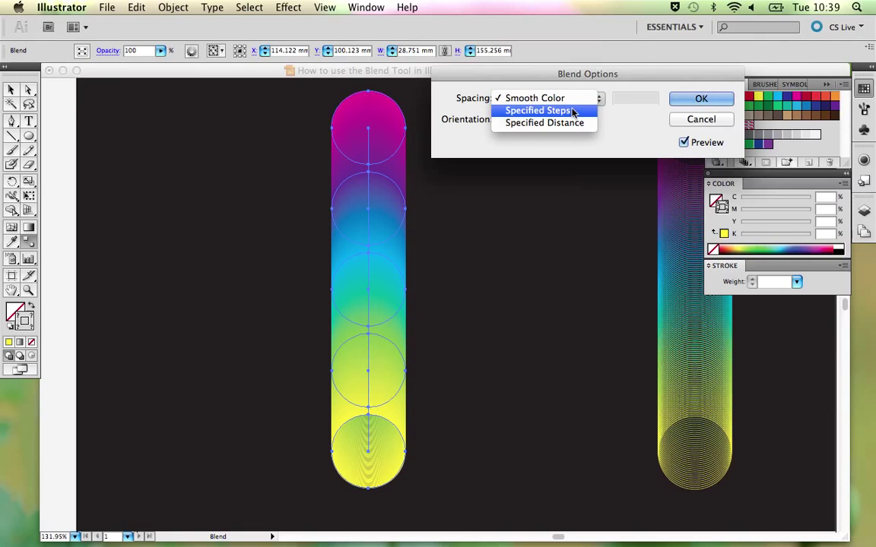
left_click(573, 111)
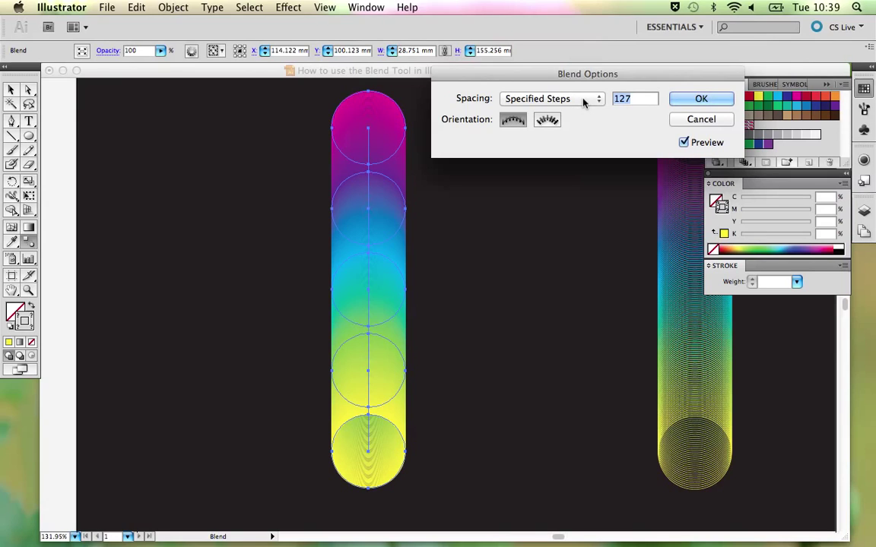
type("50")
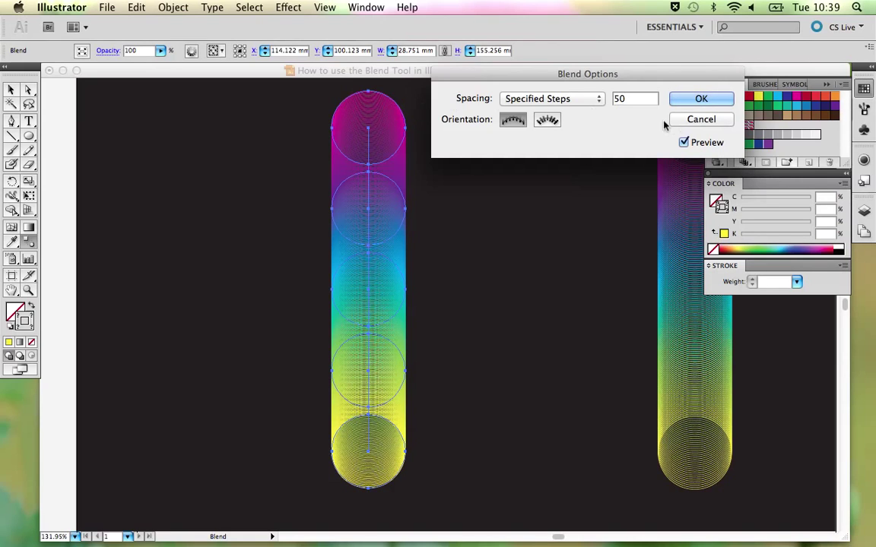
left_click(700, 99)
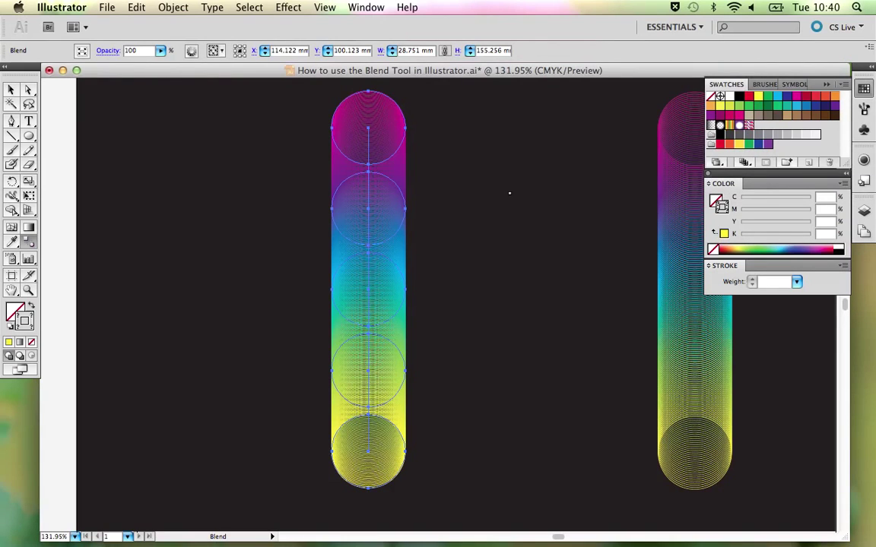
Zoom out and pan to show the whole artboard with the WOW artwork
key("v")
left_click(509, 195)
key("super+1")
key("super+minus")
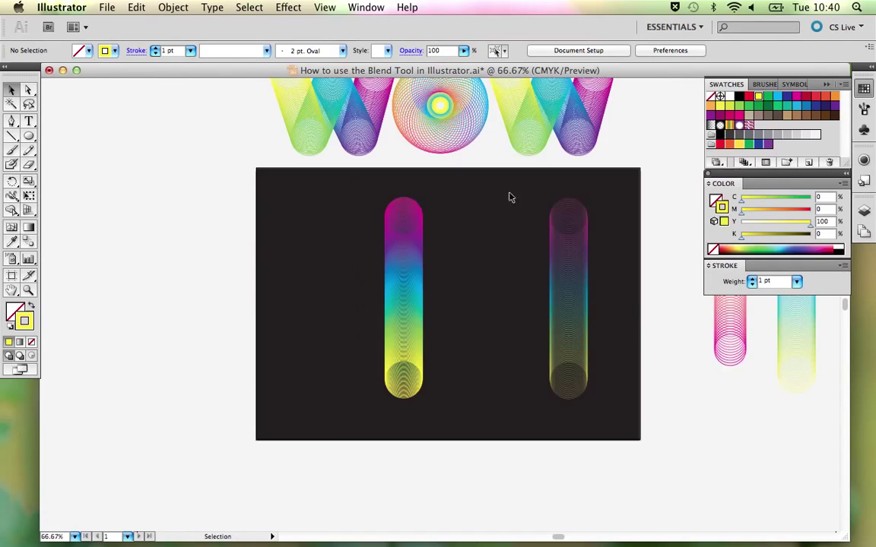
mouse_move(563, 254)
left_mouse_down()
mouse_move(472, 254)
mouse_move(476, 298)
left_mouse_up()
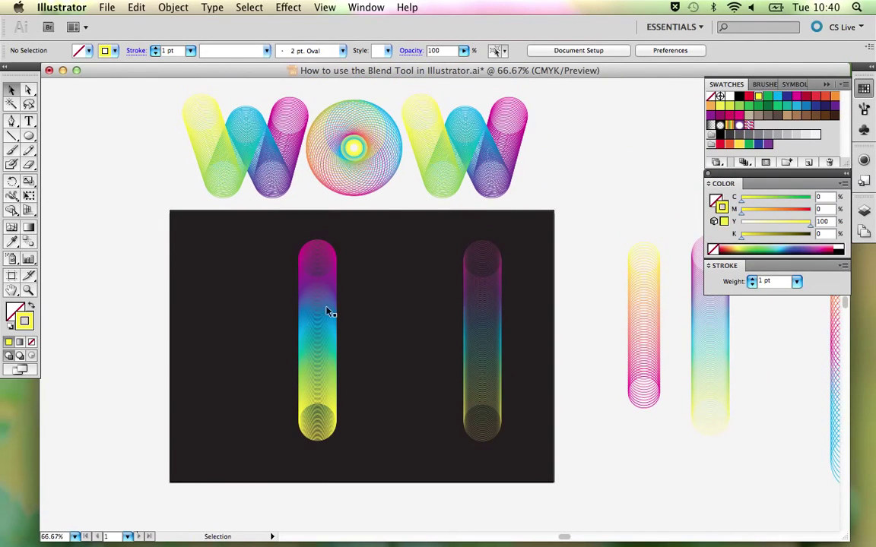
Move the faded blend off the artboard and the rainbow blend to its right edge
left_click_drag(488, 332, 602, 325)
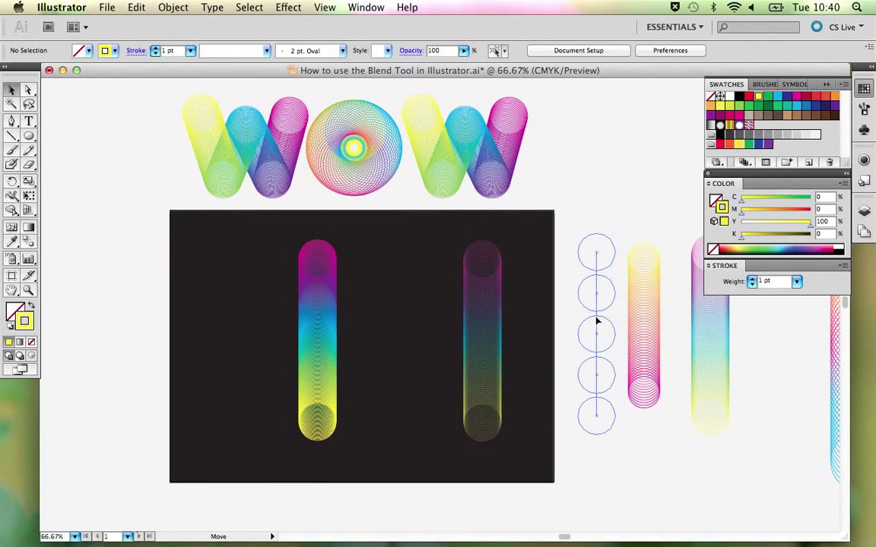
left_click_drag(319, 326, 524, 332)
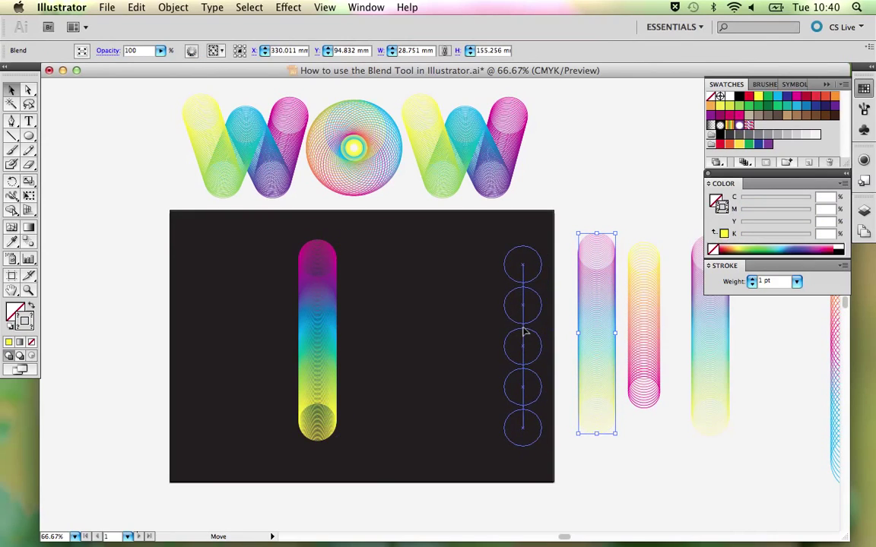
key("super+shift+a")
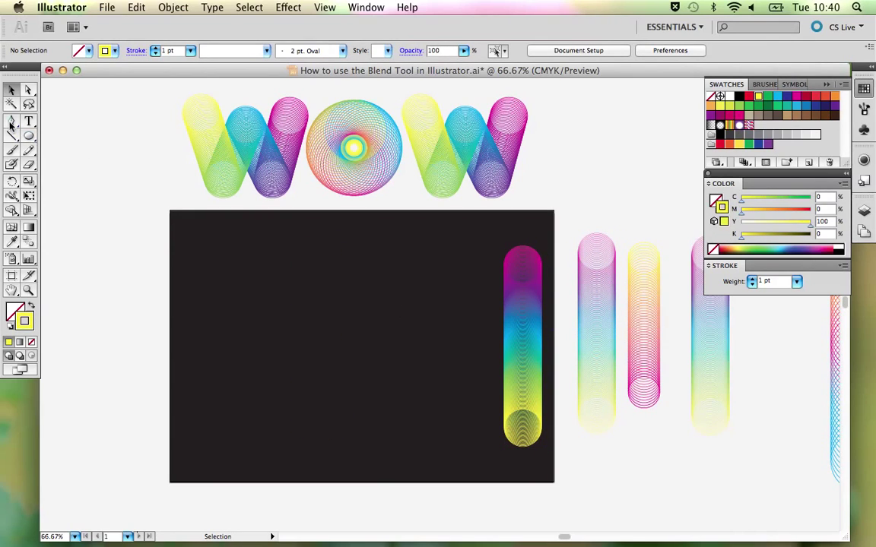
left_click_drag(12, 123, 45, 122)
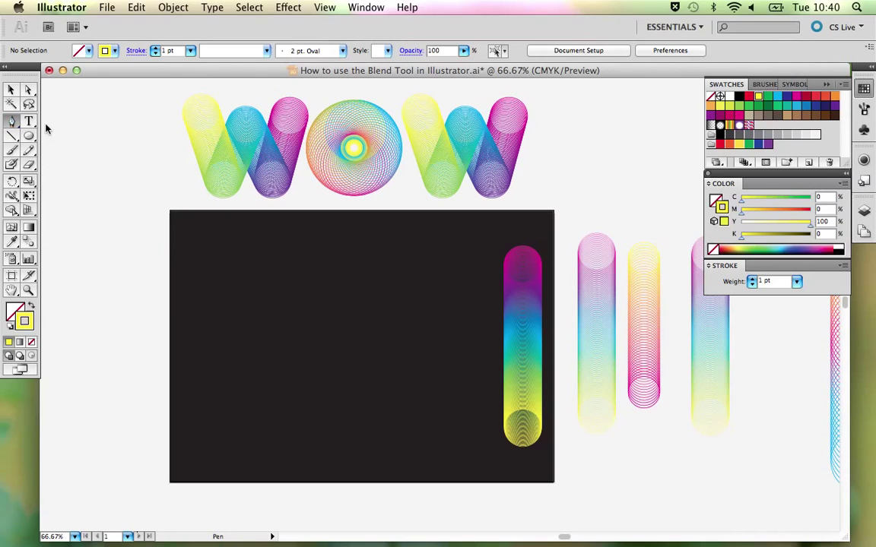
Draw a five-point zigzag W path with the Pen tool on the artboard's left
left_click(206, 293)
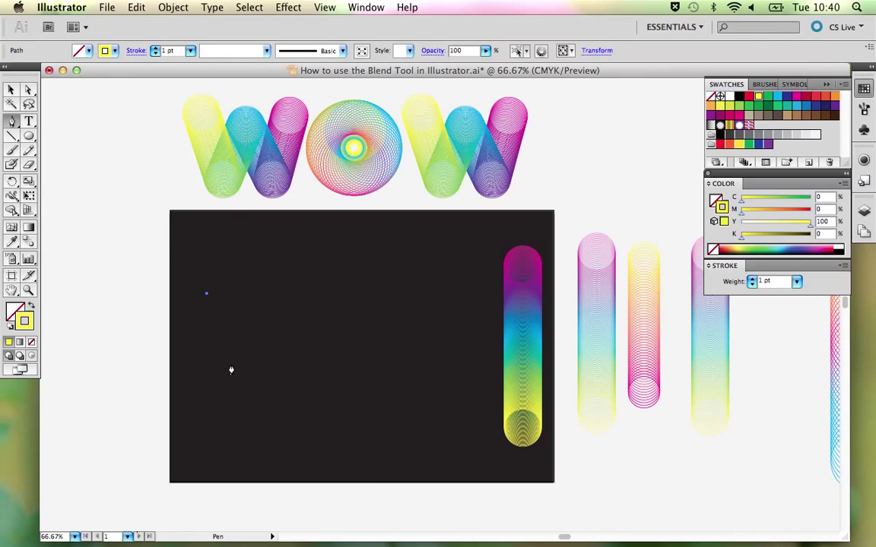
left_click(230, 364)
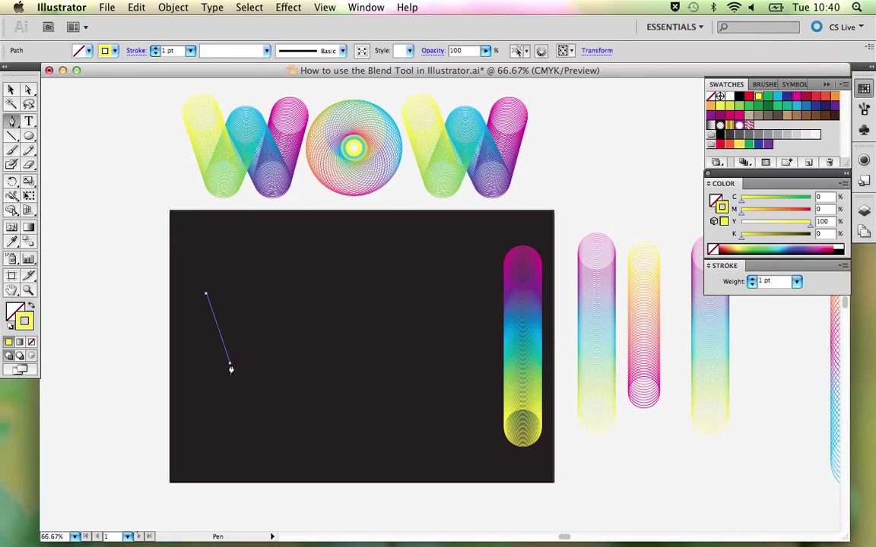
left_click(254, 309)
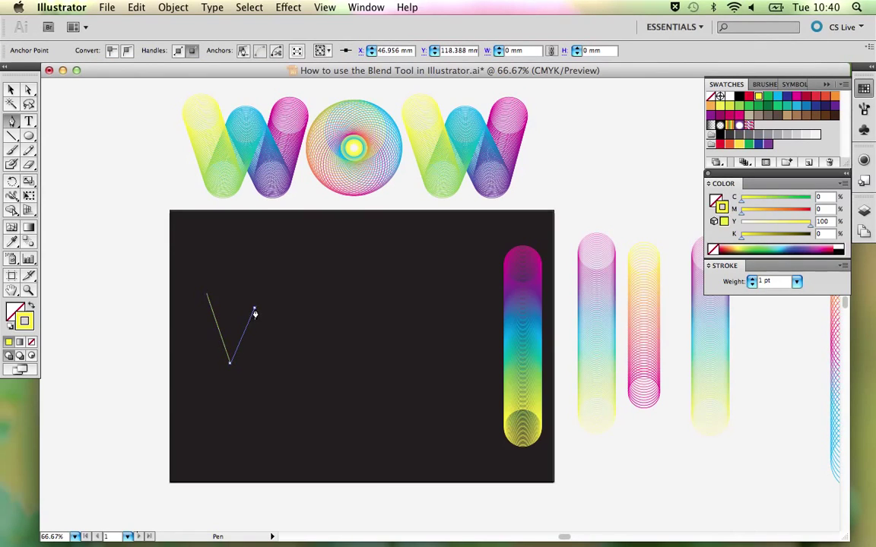
left_click(283, 366)
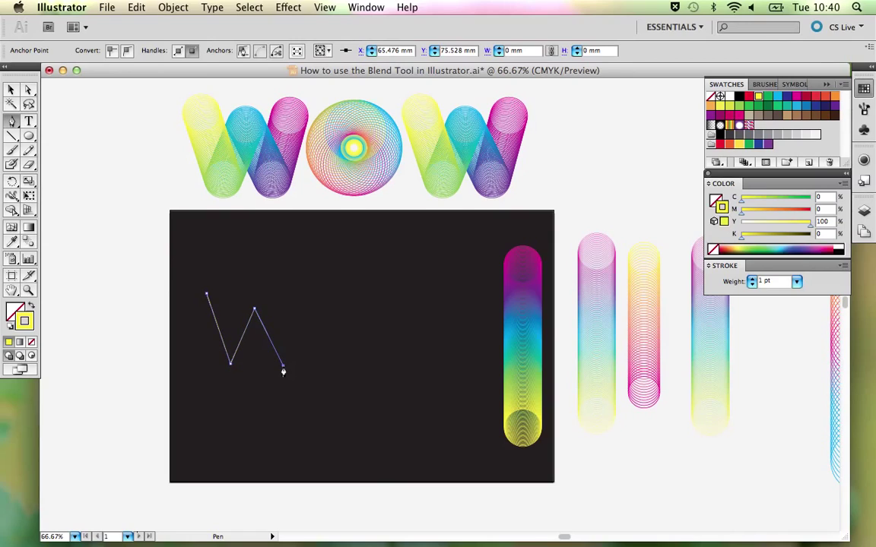
left_click(307, 296)
Enable Smart Guides and adjust the W's middle peak and bottom-right anchor
left_click(323, 8)
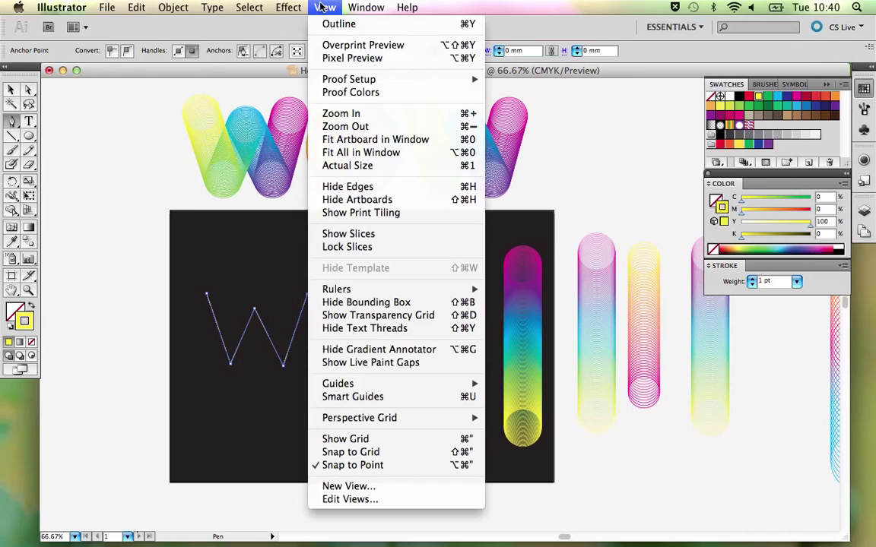
left_click(376, 397)
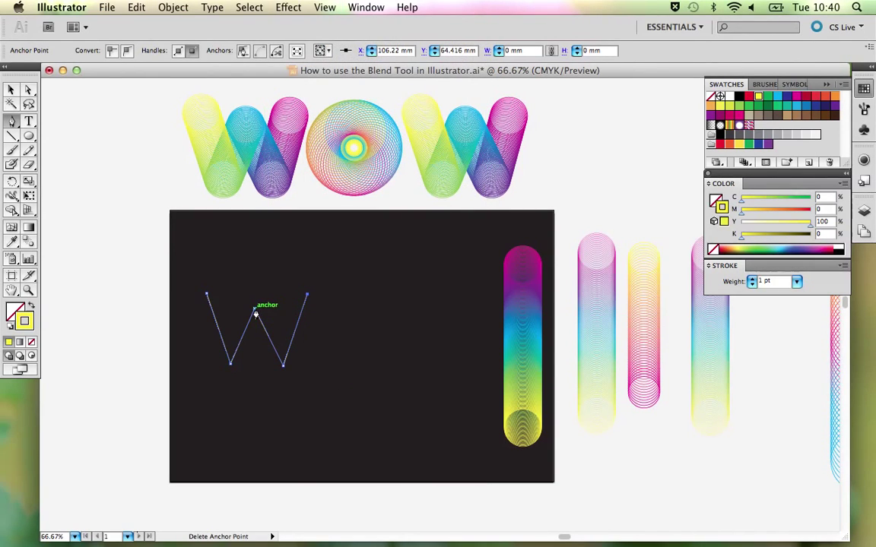
key("a")
left_click_drag(255, 314, 254, 313)
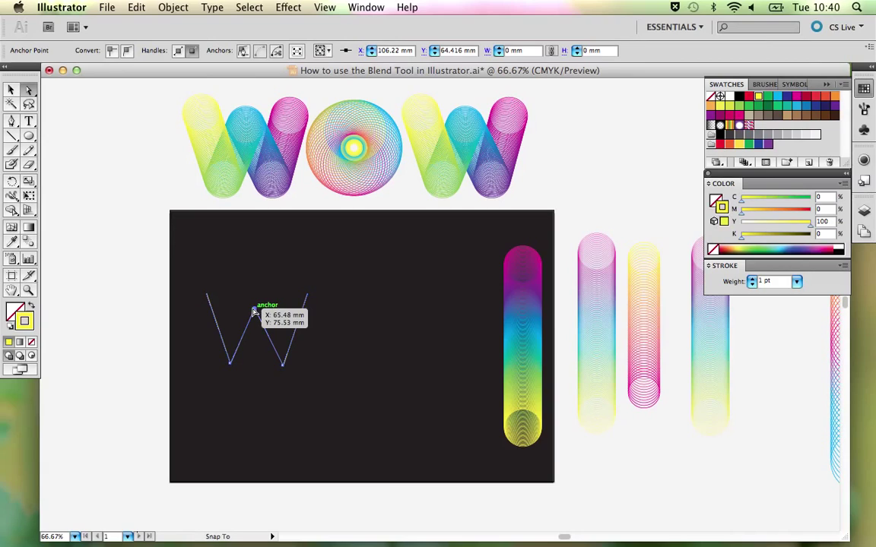
left_click_drag(285, 367, 283, 362)
left_click(336, 359)
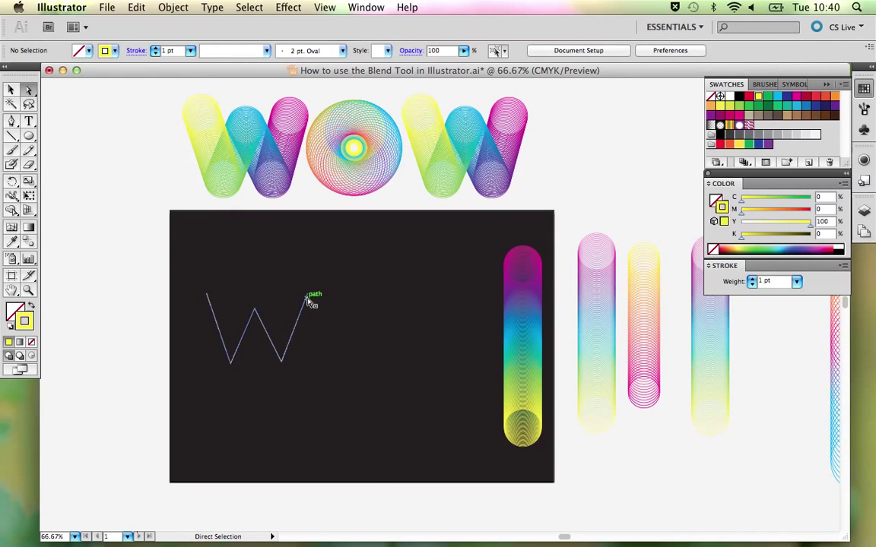
Shift the W's top-right point left and level its two bottom points
left_click_drag(308, 295, 302, 295)
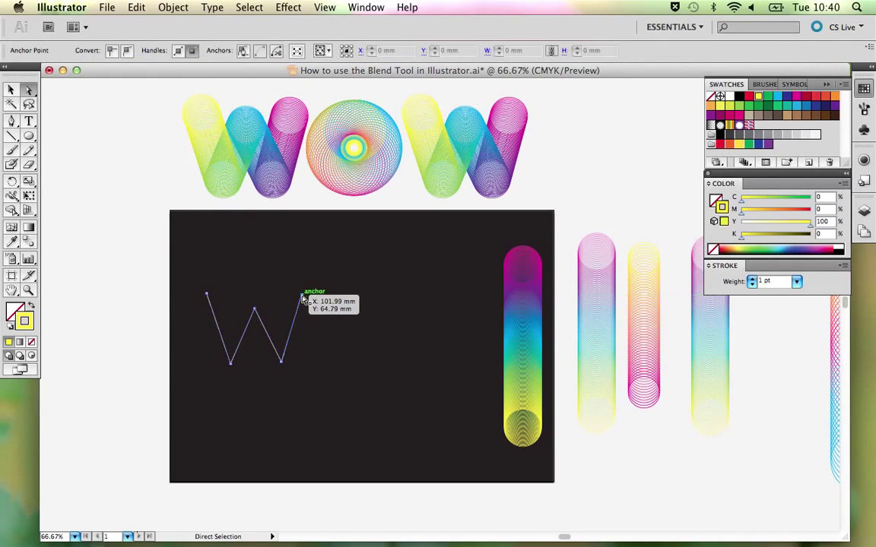
left_click(322, 348)
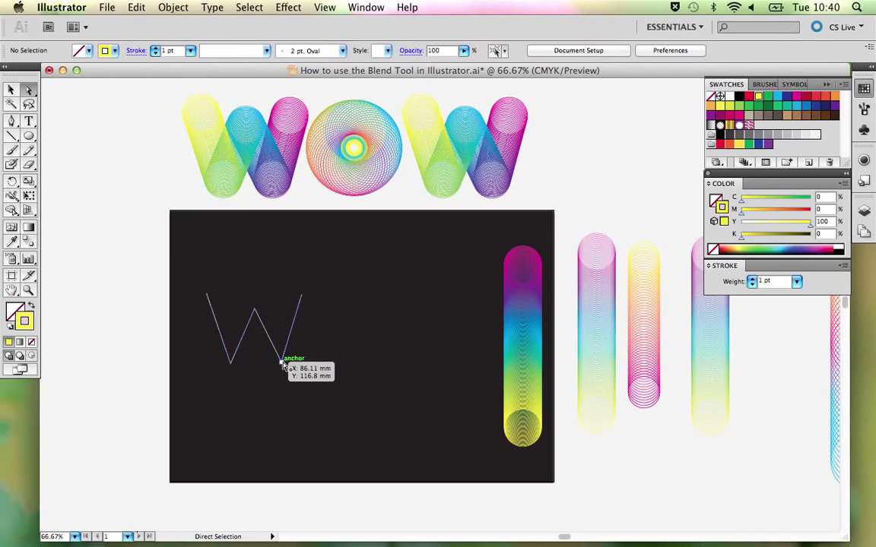
left_click_drag(282, 364, 286, 364)
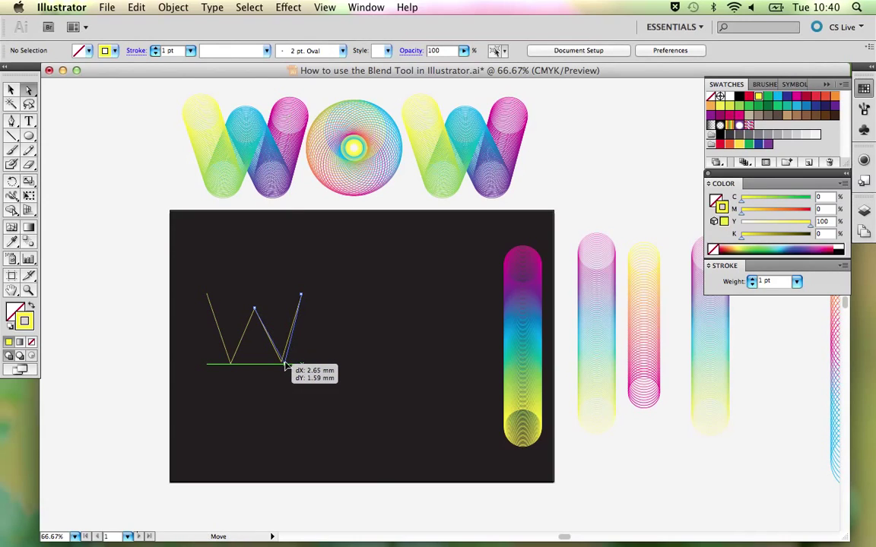
left_click(335, 351)
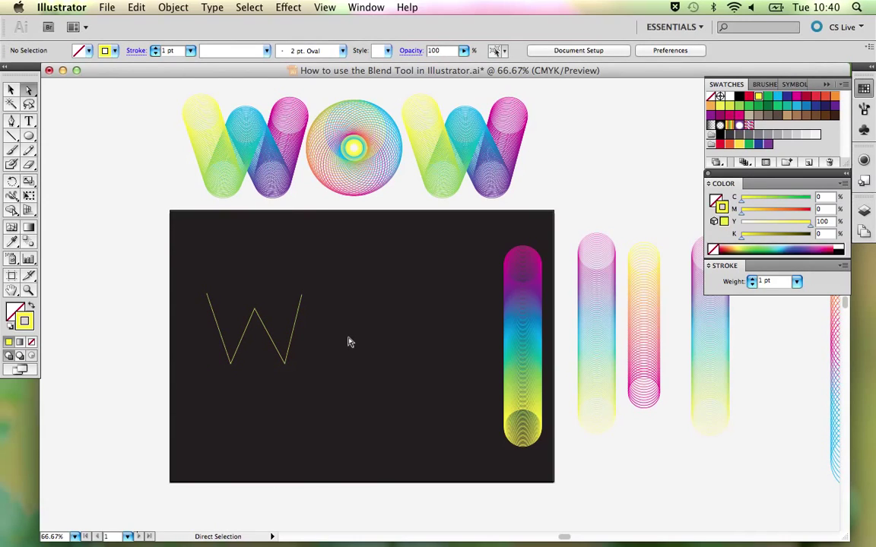
left_click_drag(231, 365, 285, 369)
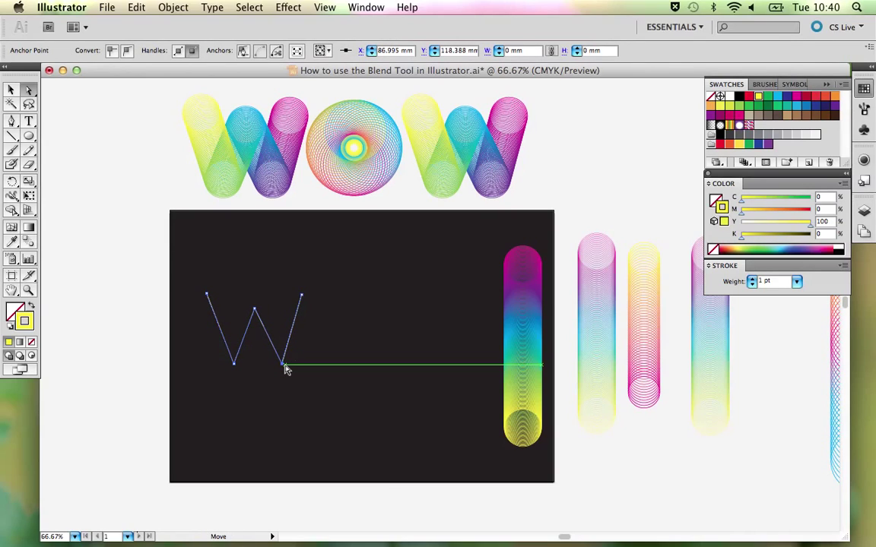
left_click(332, 345)
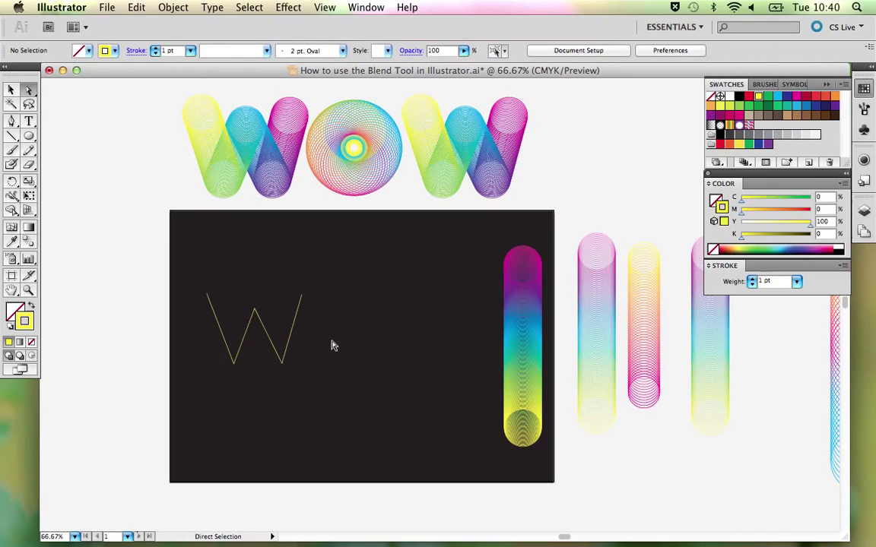
Make the rainbow blend follow the W path using Object > Blend > Replace Spine
key("v")
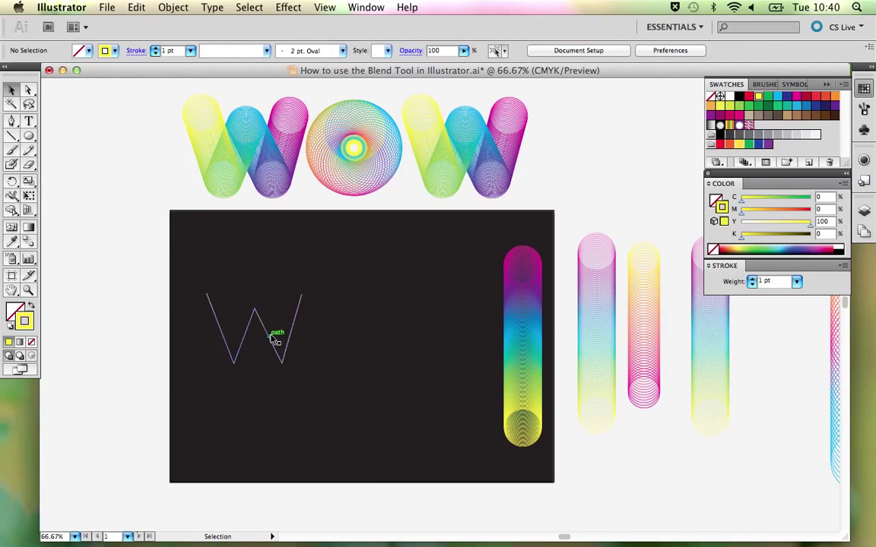
left_click(270, 336)
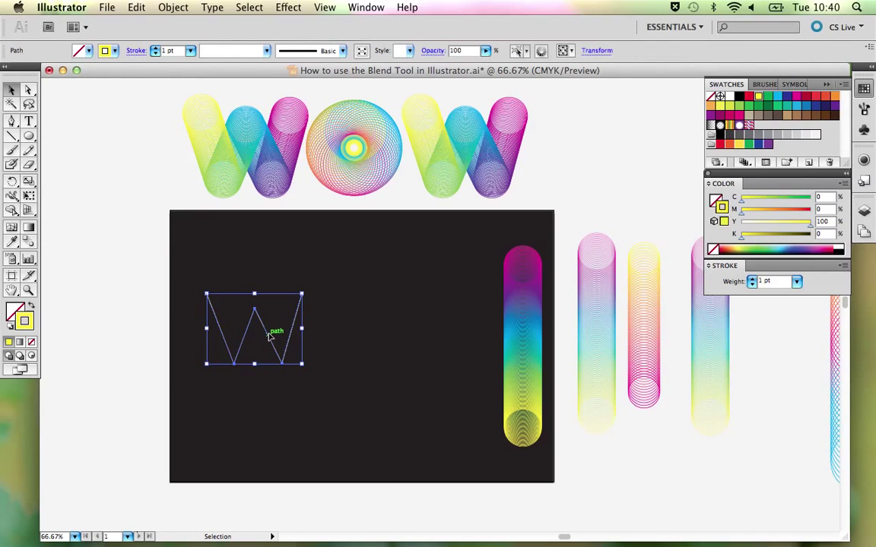
left_click(530, 327, "shift")
left_click(338, 295)
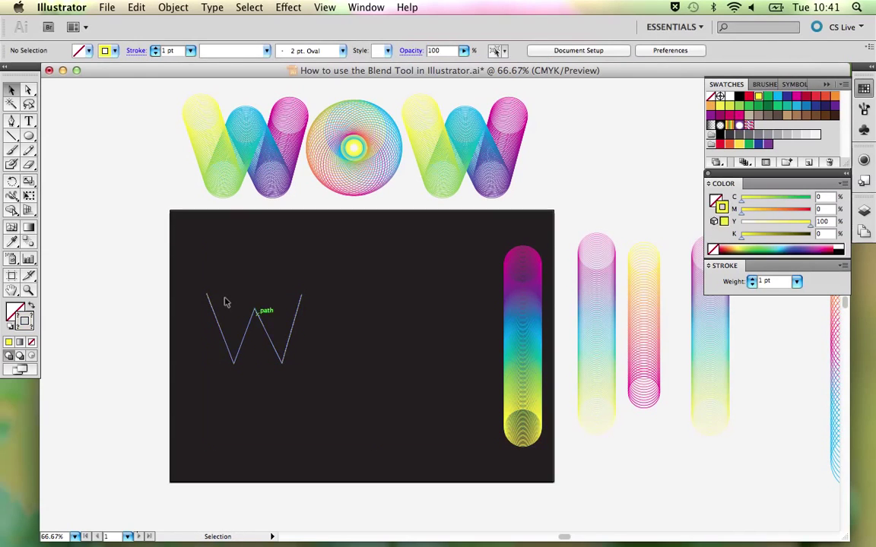
left_click(258, 316)
left_click(523, 329, "shift")
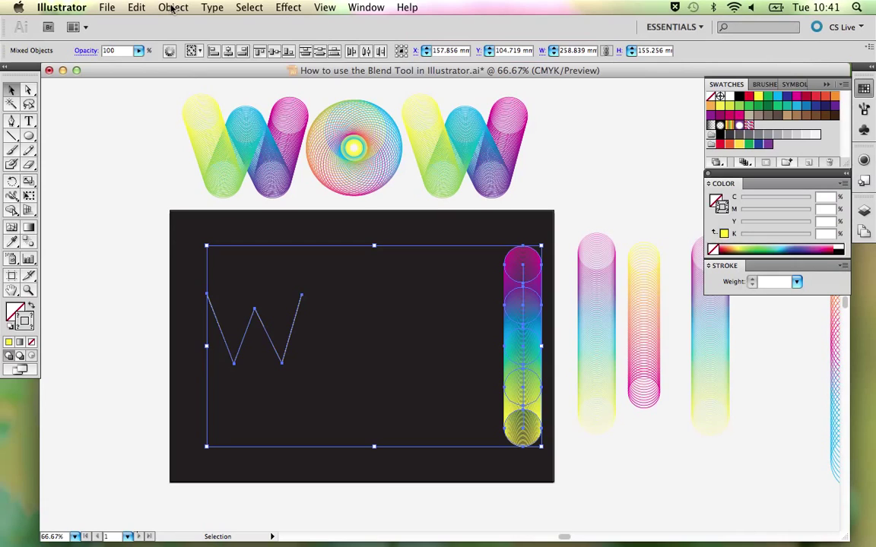
left_click(173, 7)
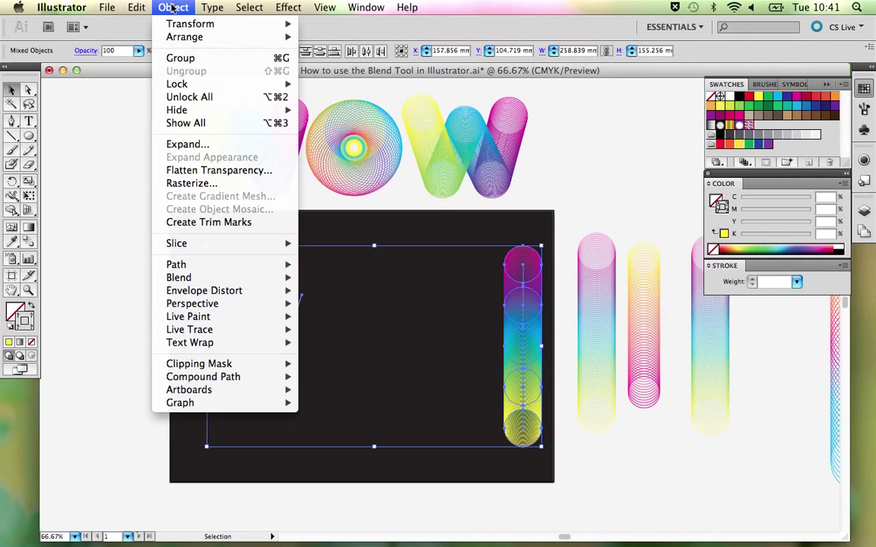
mouse_move(180, 278)
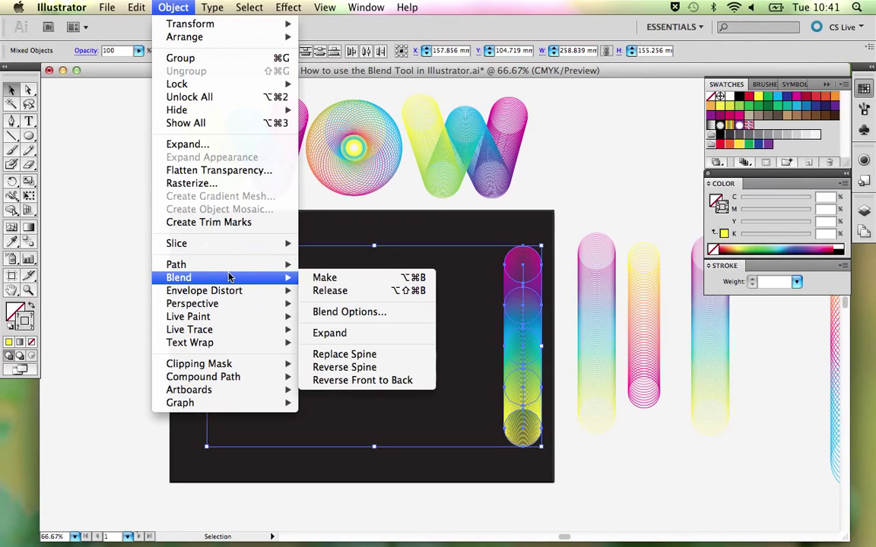
left_click(357, 355)
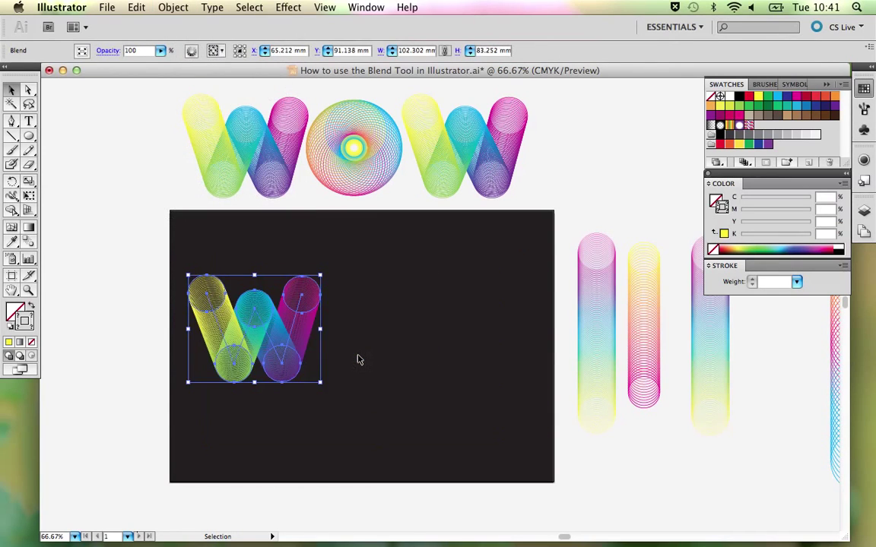
left_click(404, 357)
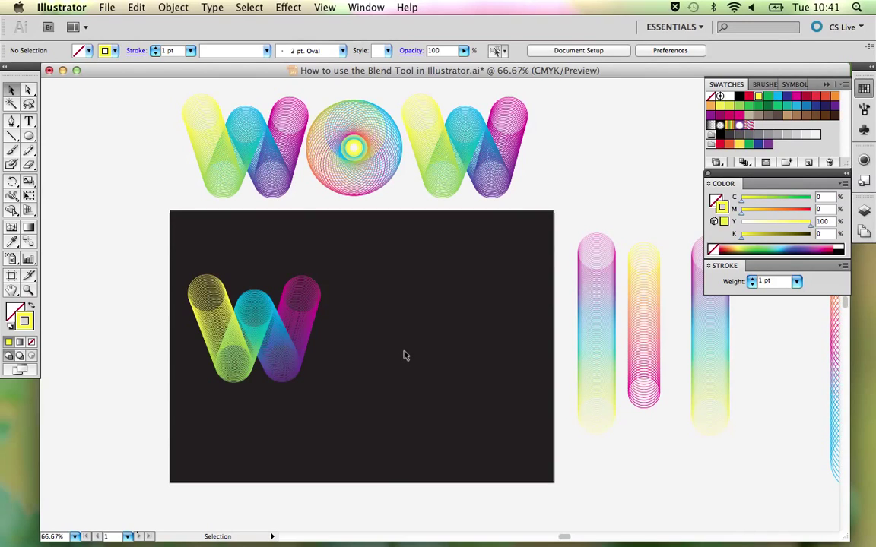
Reposition the W blend's top-left spine anchor, then select the ringed O blend
key("a")
left_click_drag(207, 293, 211, 300)
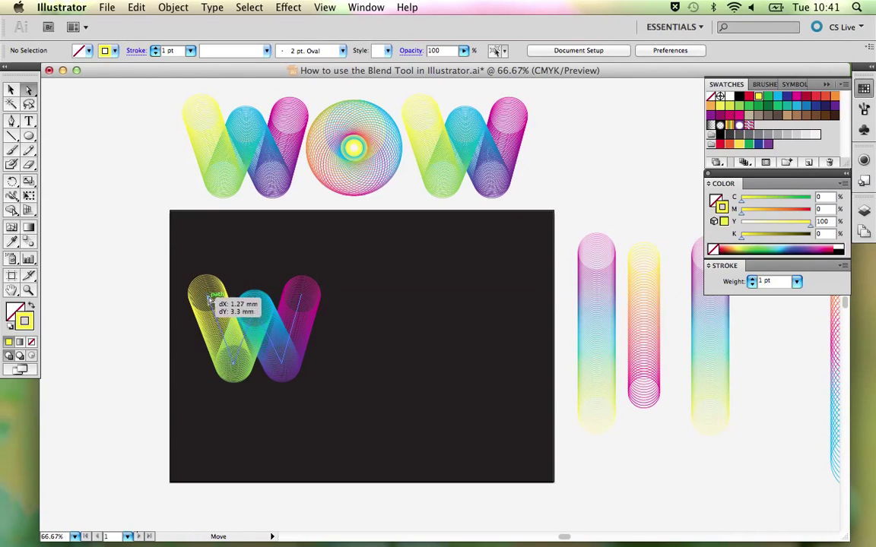
left_click_drag(211, 300, 210, 293)
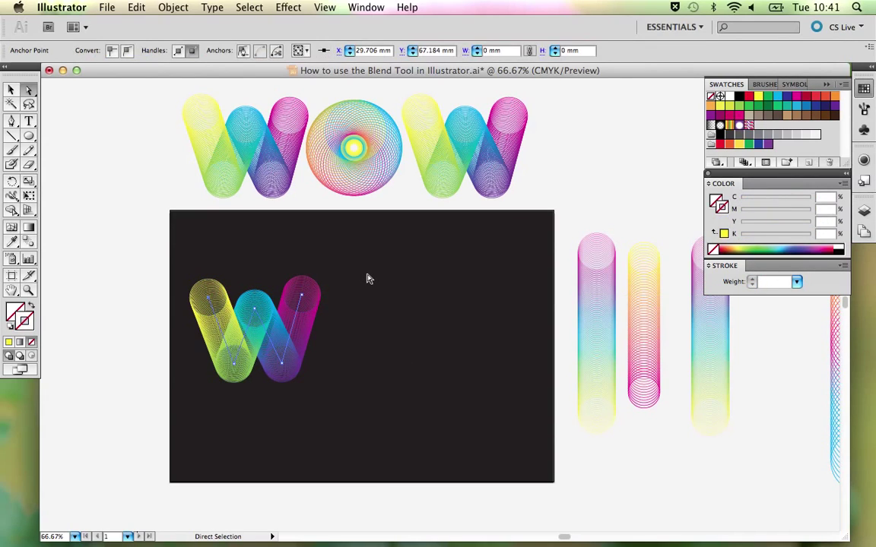
left_click(367, 278)
key("v")
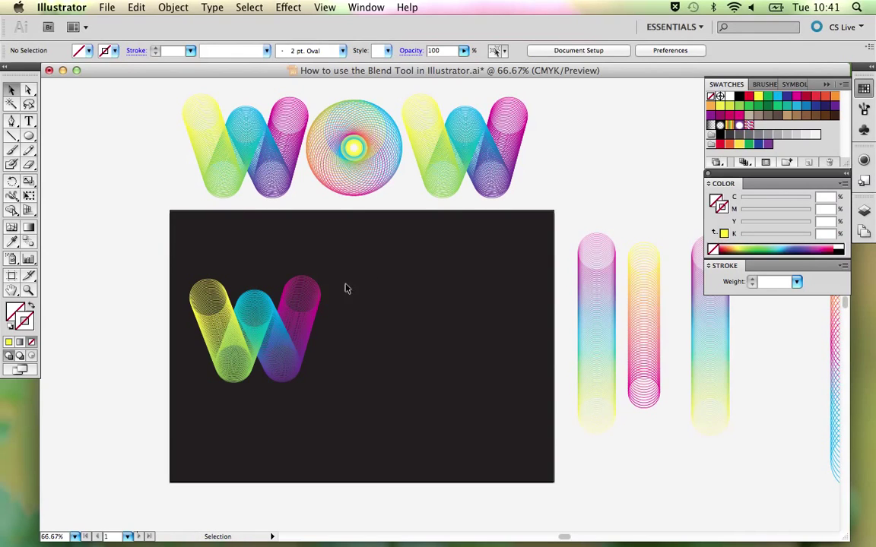
left_click(252, 290)
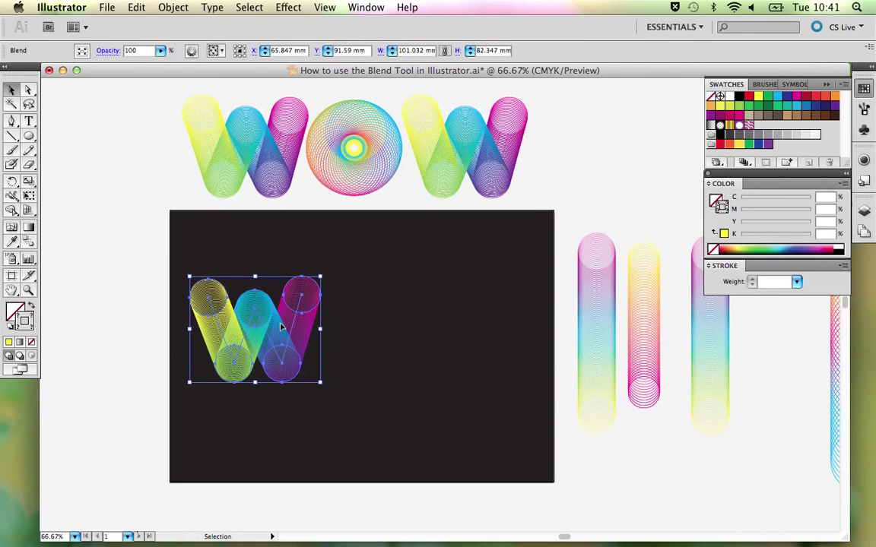
left_click(357, 340)
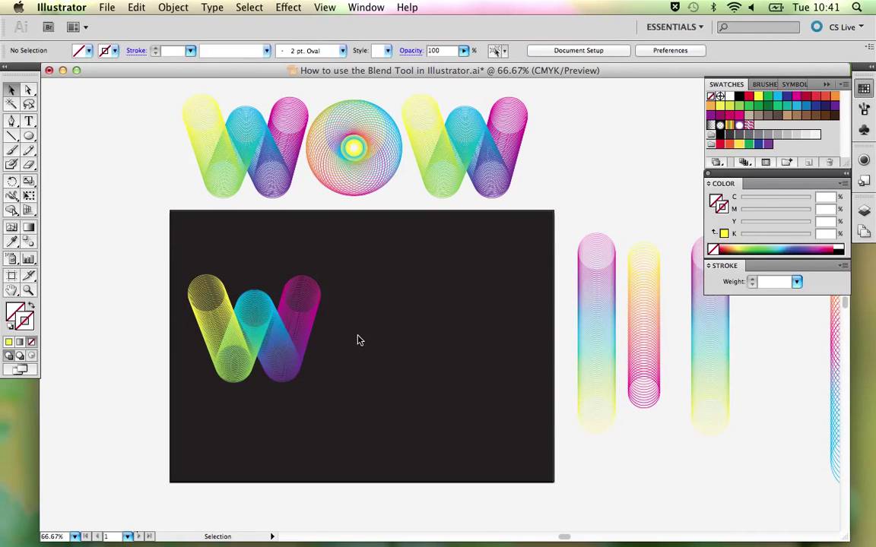
left_click_drag(455, 321, 386, 321)
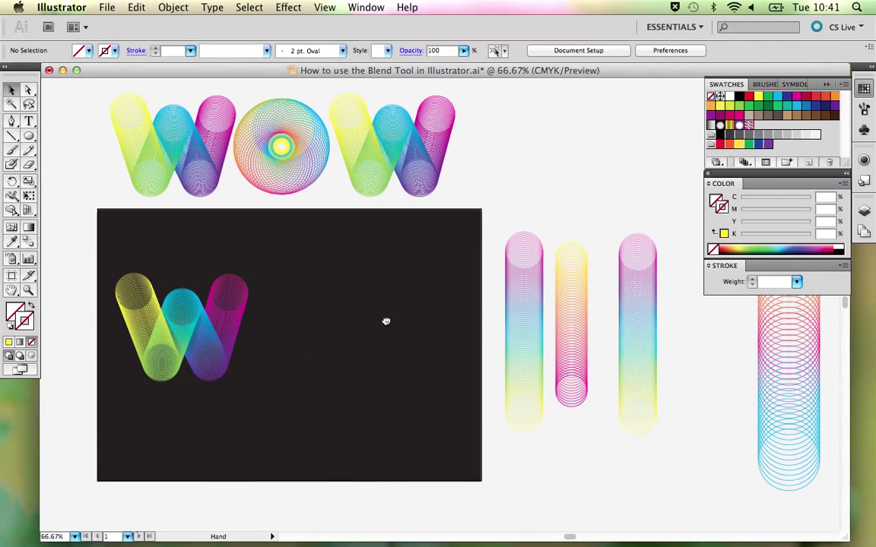
left_click(297, 169)
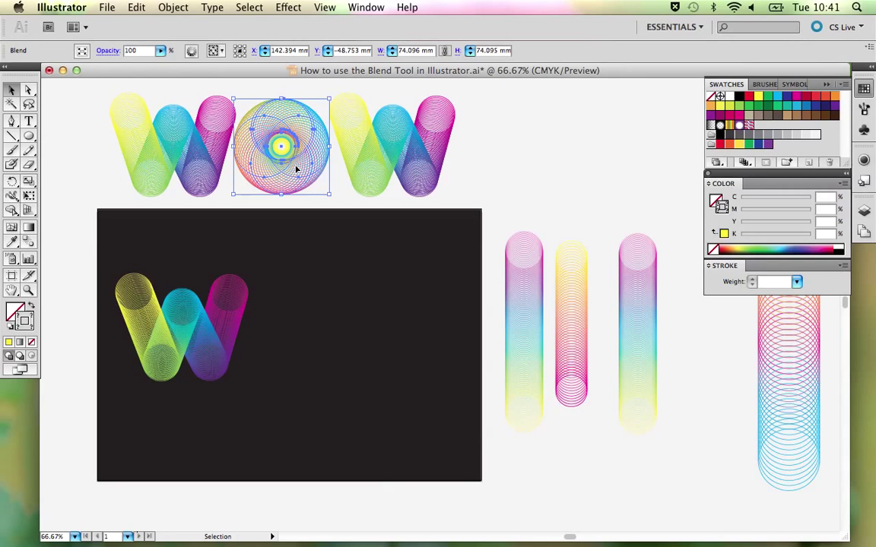
Alt-drag a copy of the ringed O blend beside the W, checking it in Outline view
left_click_drag(297, 169, 319, 348)
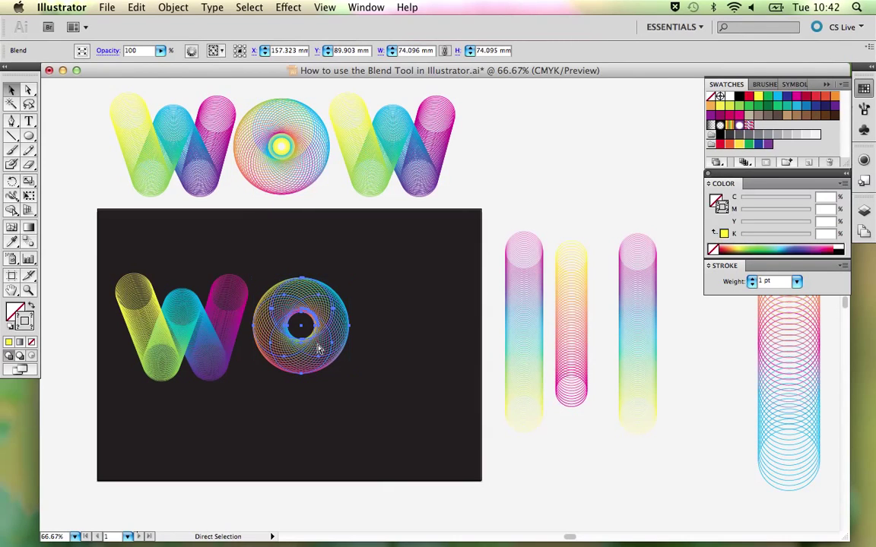
key("ctrl+y")
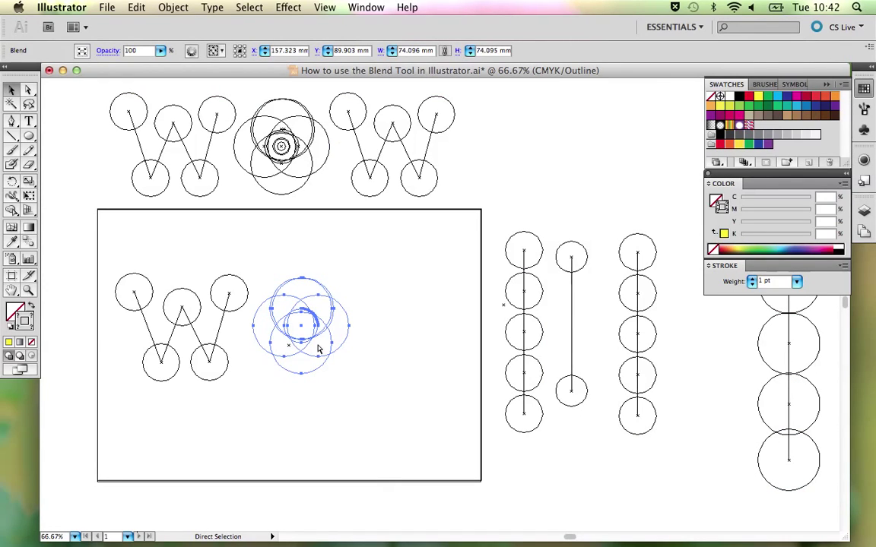
key("v")
left_click(383, 328)
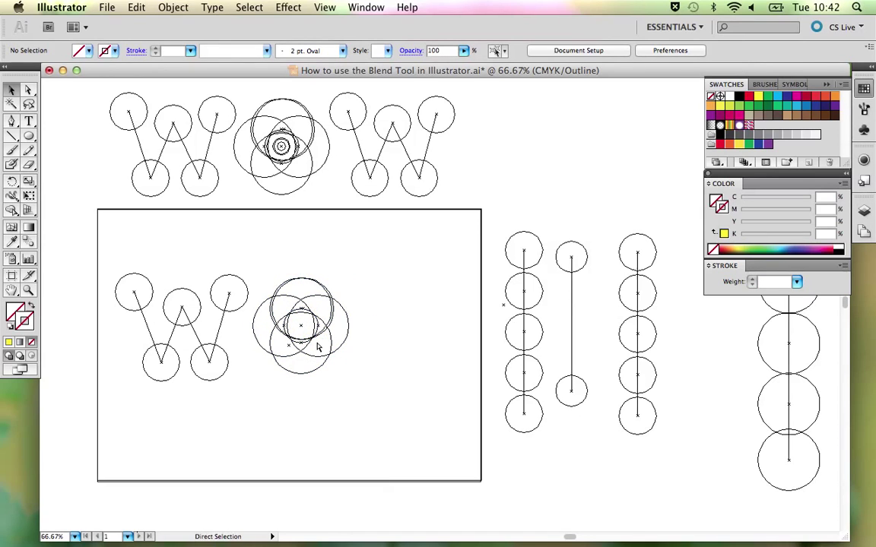
key("ctrl+y")
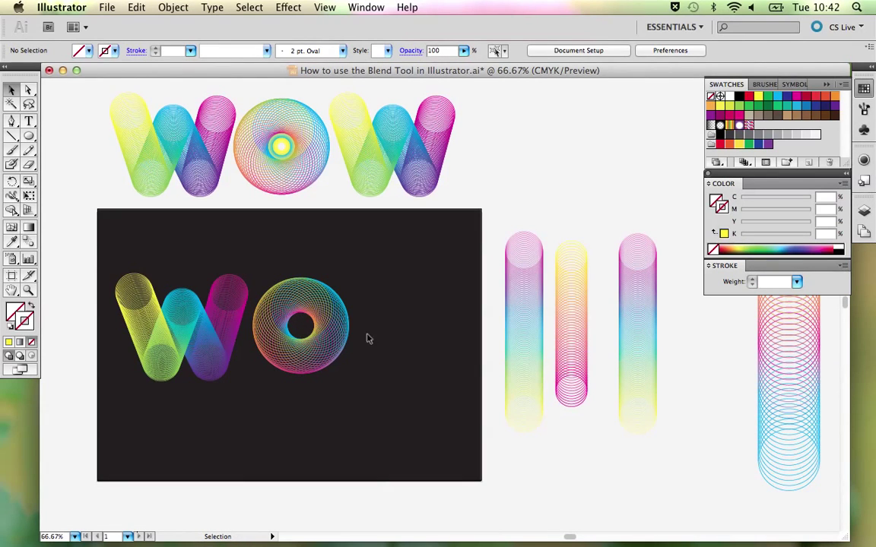
left_click(338, 327)
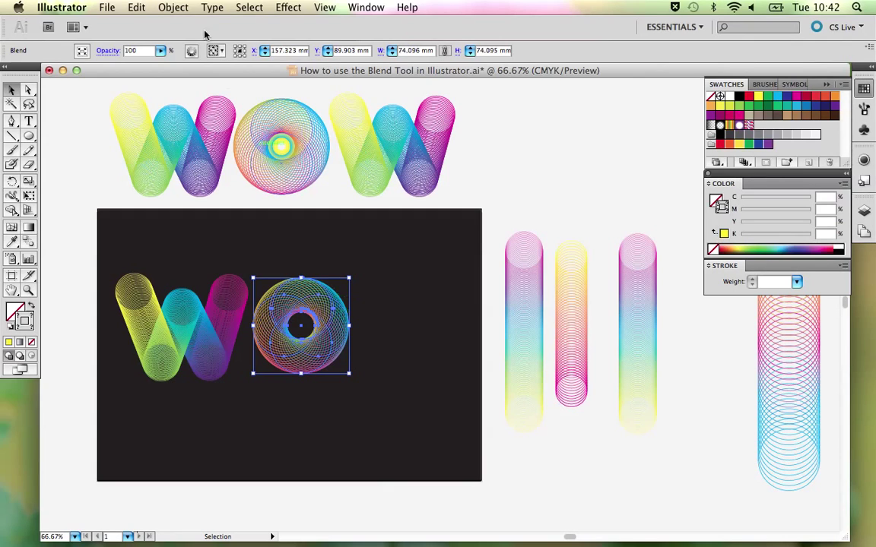
left_click(174, 7)
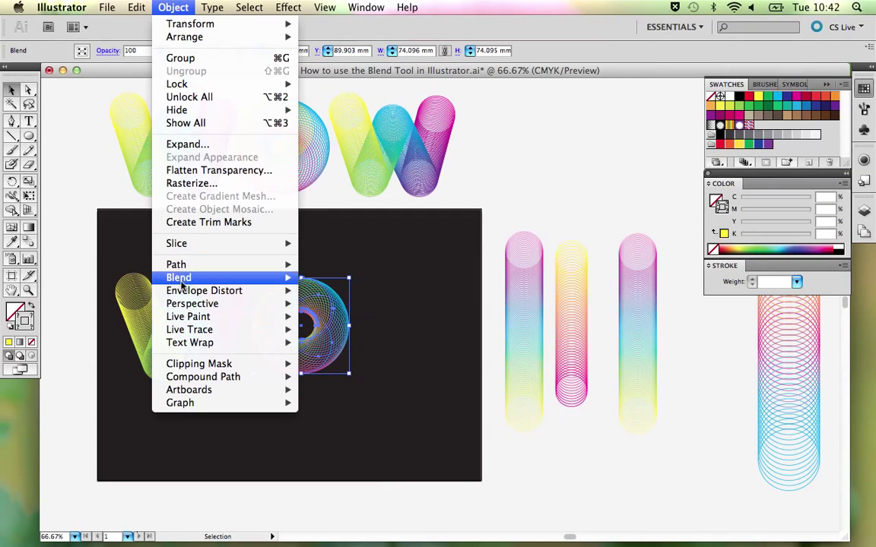
mouse_move(179, 277)
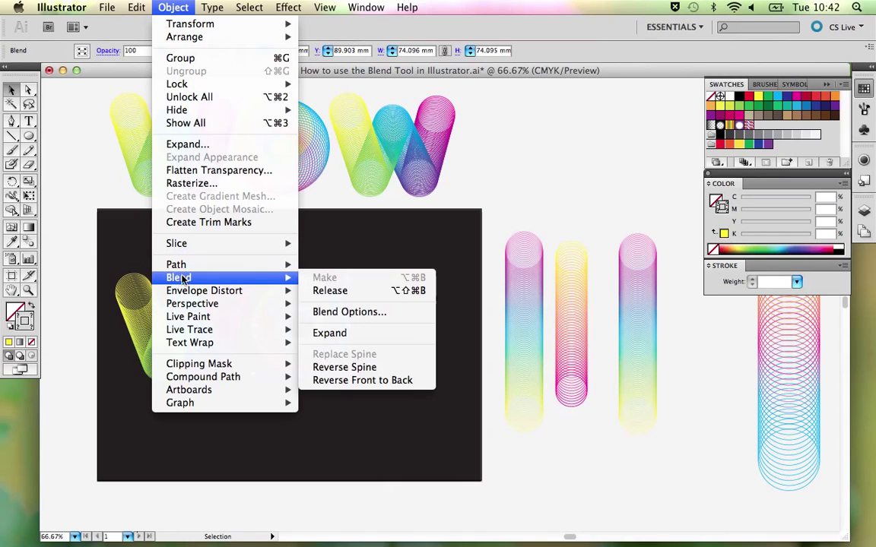
Release the O copy's blend and move its small centre circle right with a yellow stroke
left_click(360, 290)
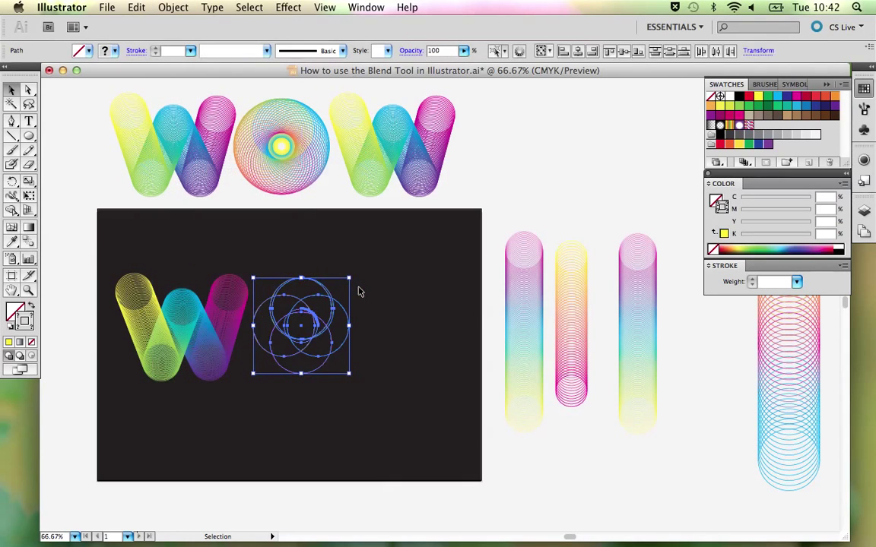
left_click(359, 290)
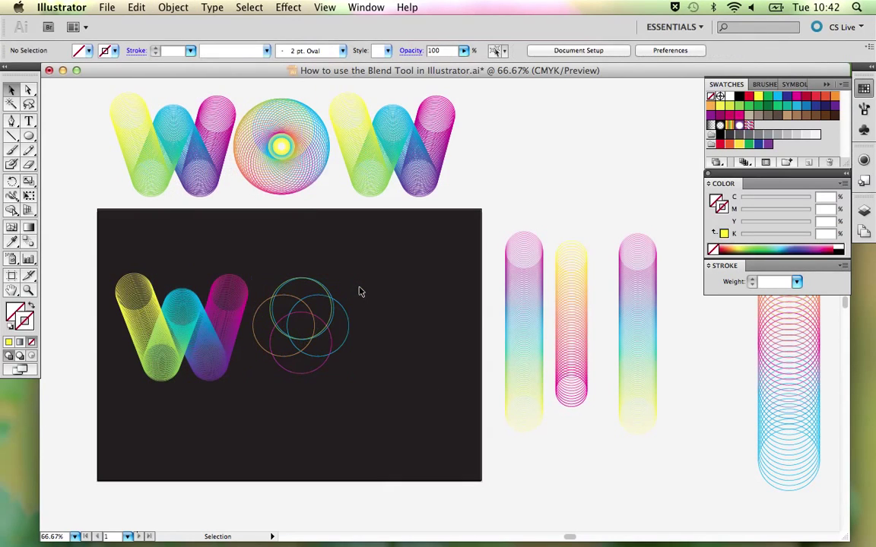
left_click(303, 328)
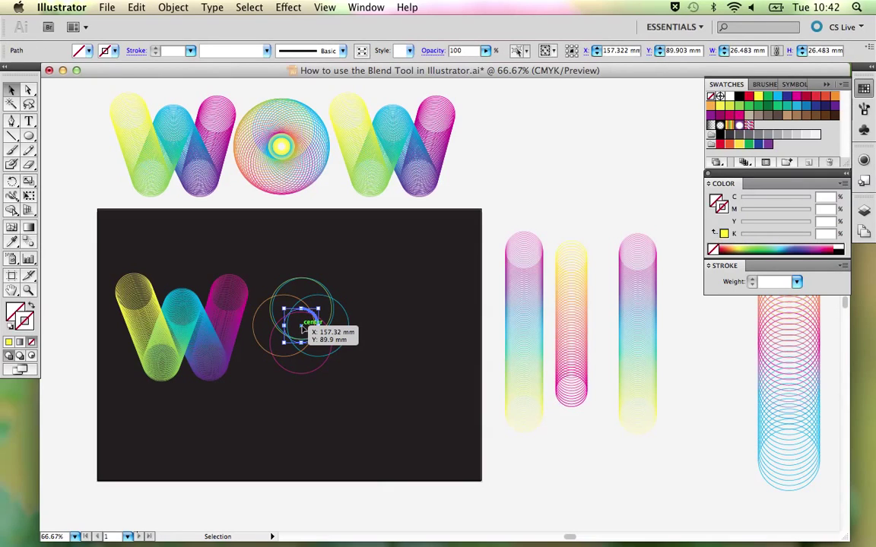
left_click_drag(303, 327, 388, 326)
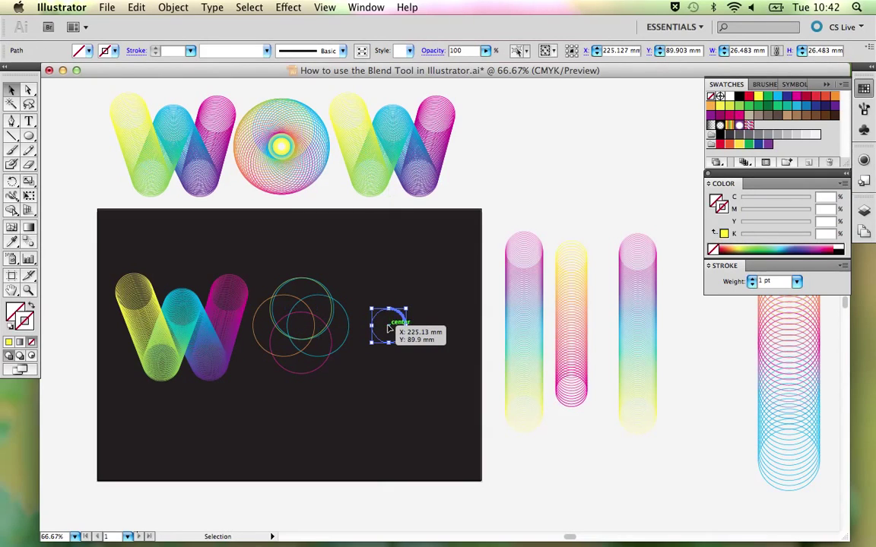
left_click(10, 312)
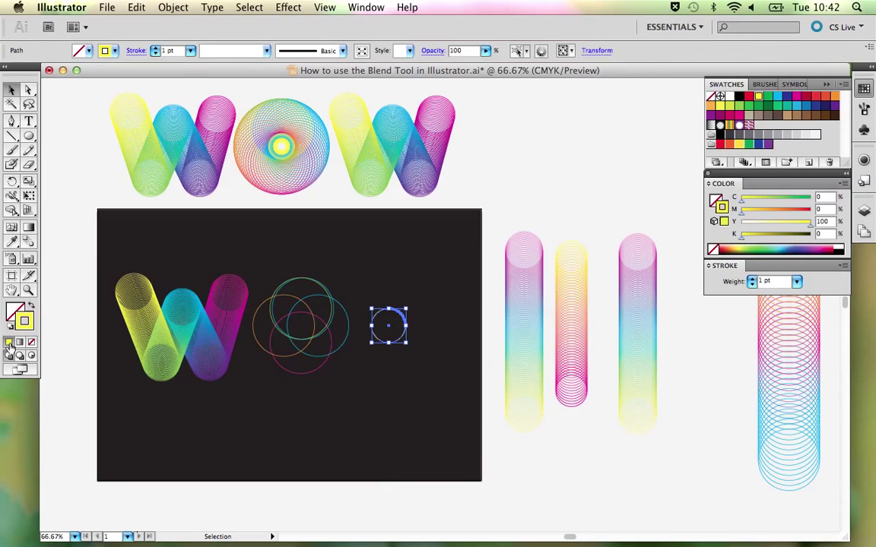
left_click(367, 421)
Select the three overlapping circles and cancel the Move dialog without moving them
left_click_drag(245, 240, 349, 389)
key("Return")
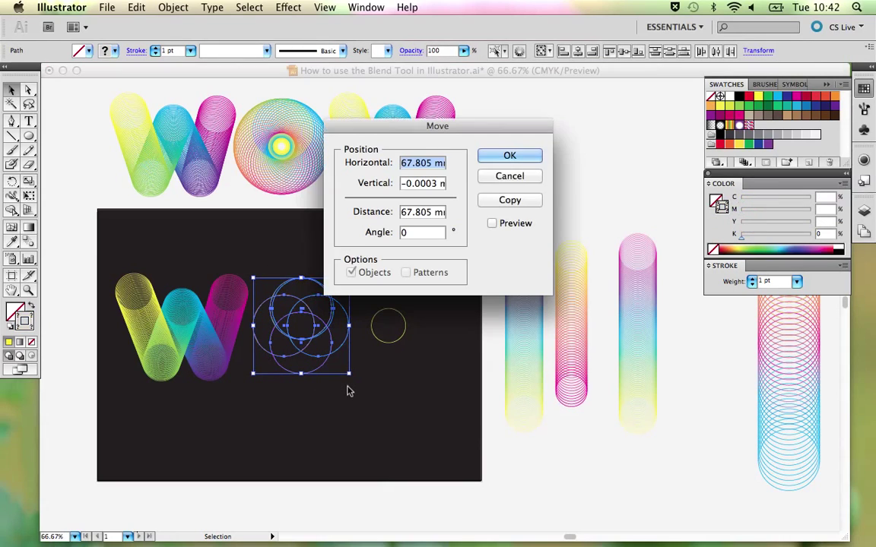
left_click(515, 154)
left_click(509, 176)
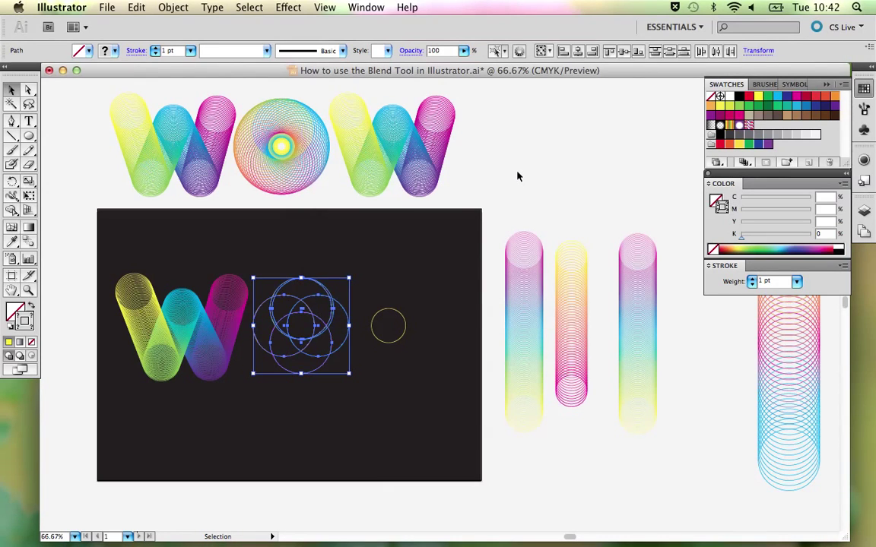
left_click(517, 177)
Move the small yellow circle further left on the artboard
left_click_drag(354, 227, 232, 225)
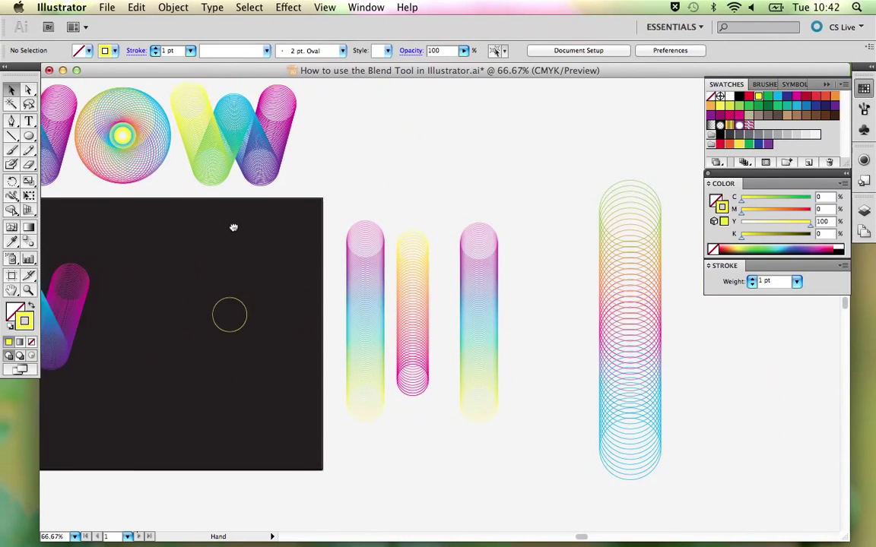
left_click(225, 298)
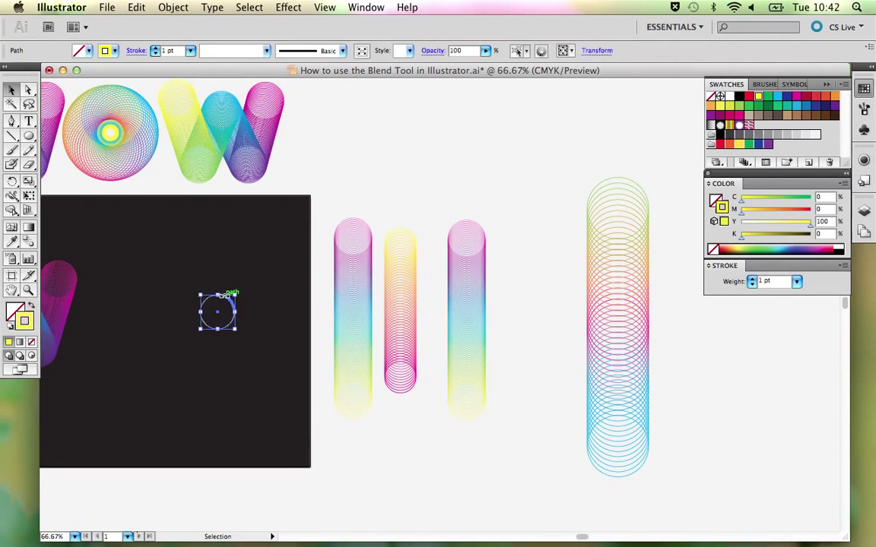
left_click_drag(226, 301, 132, 294)
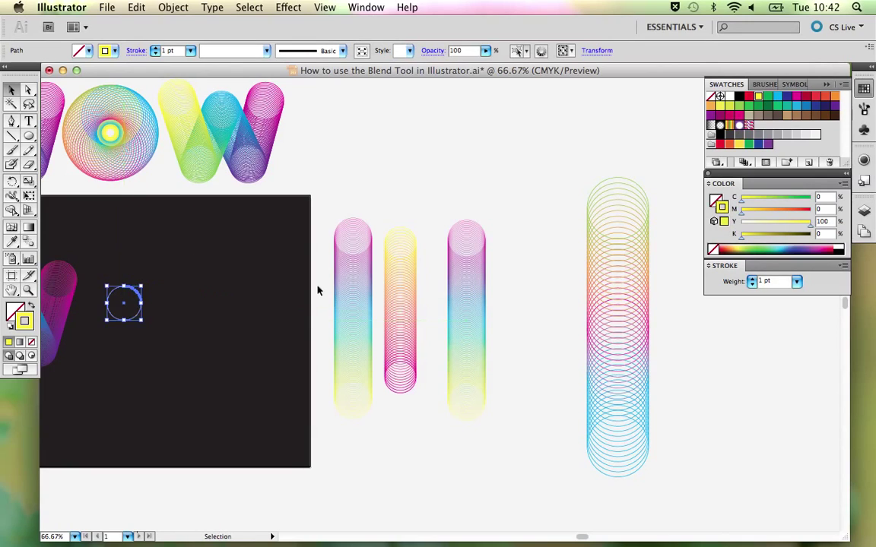
Alt-drag a copy of the tall rainbow column onto the artboard and release its blend
left_click(622, 285)
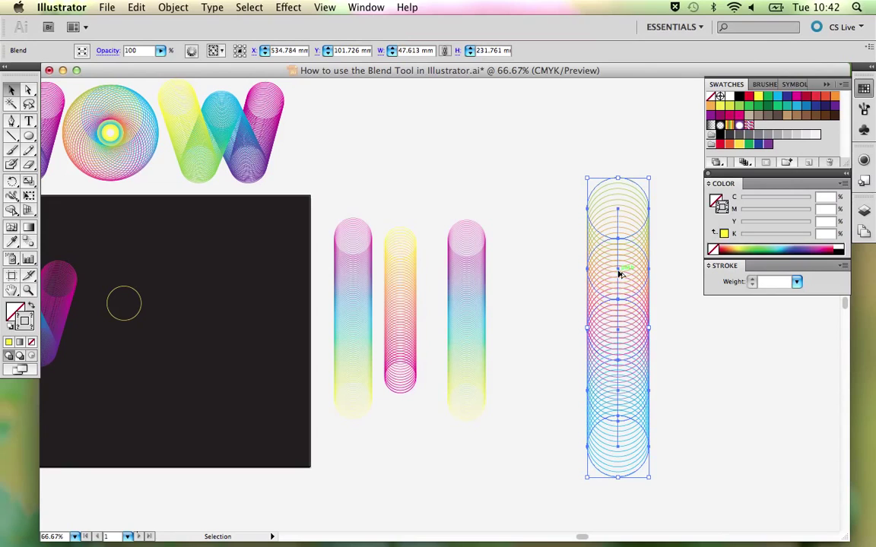
left_click_drag(619, 273, 253, 285)
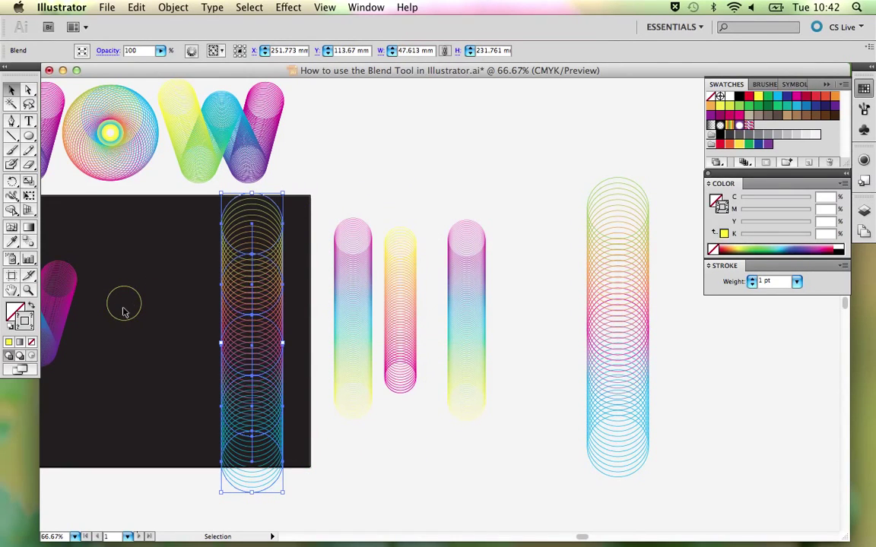
left_click(190, 317)
left_click(247, 293)
left_click(172, 8)
mouse_move(179, 277)
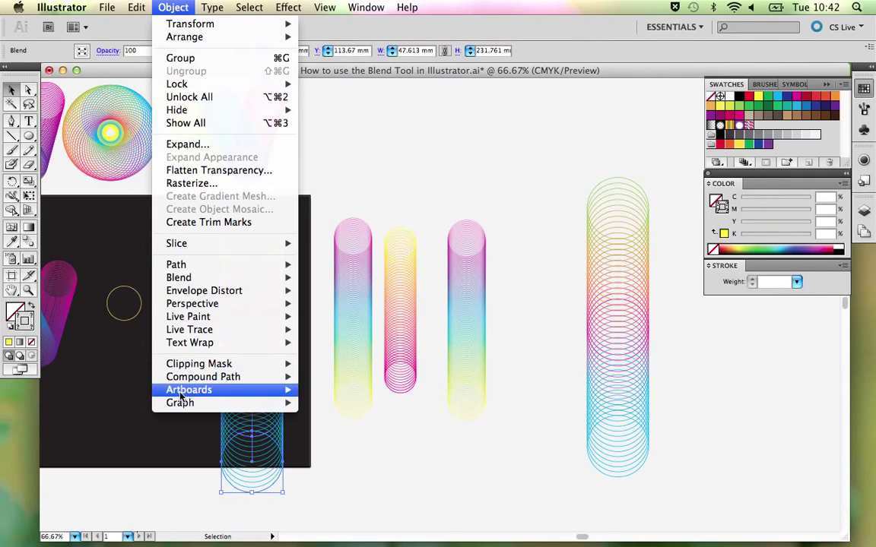
left_click(330, 290)
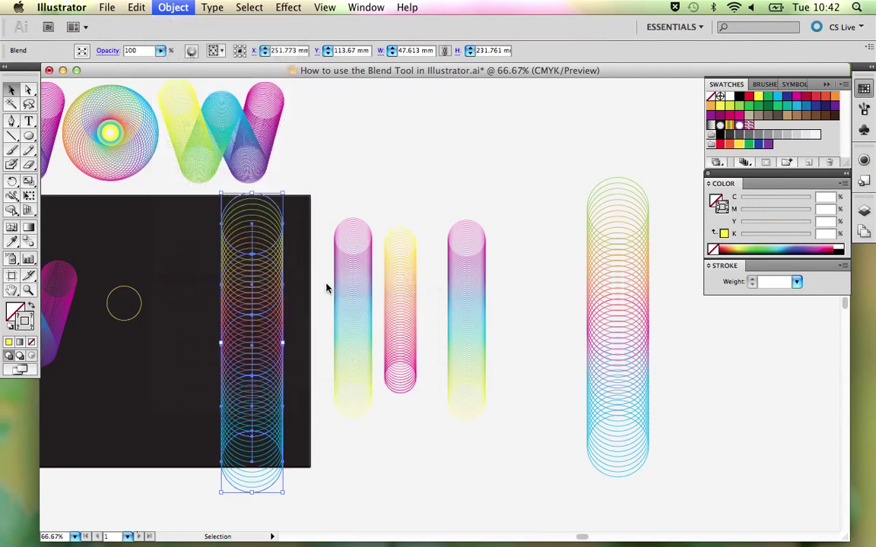
left_click(334, 219)
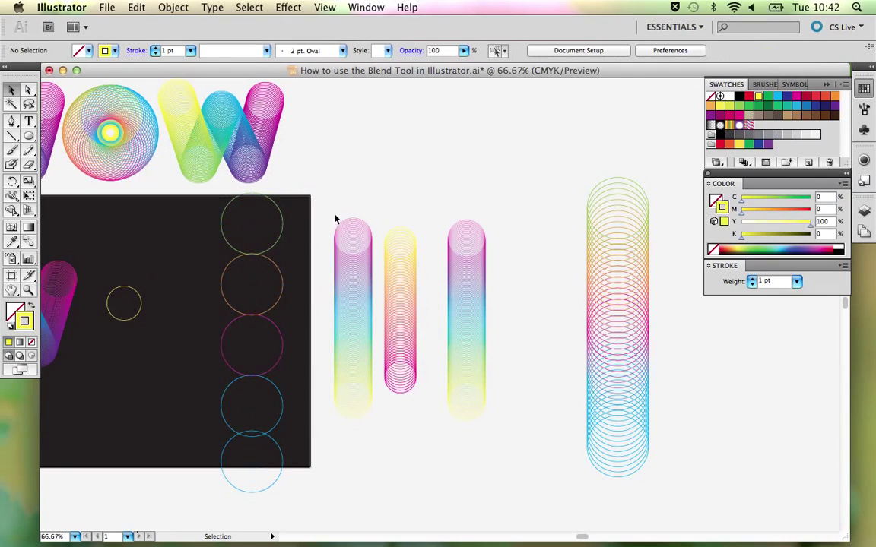
Show the Transform panel and inspect the top circle's width and height
left_click(280, 241)
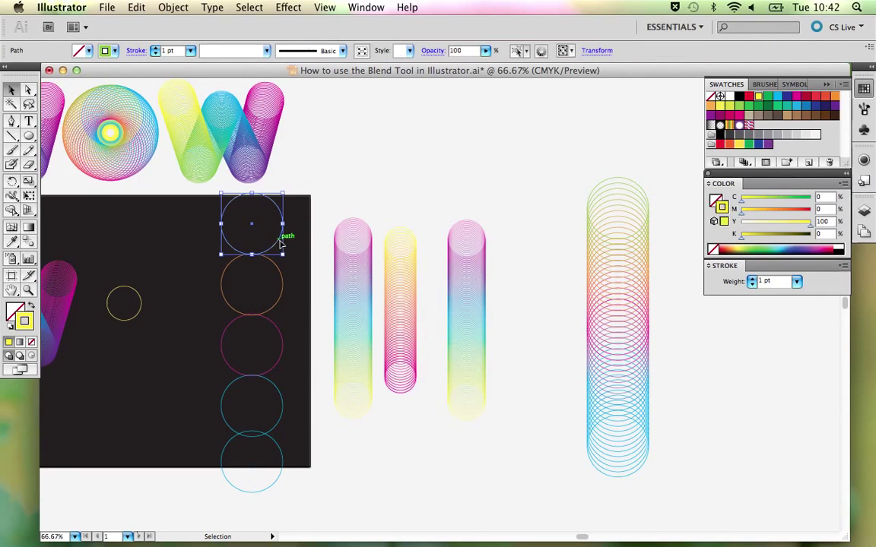
left_click(362, 8)
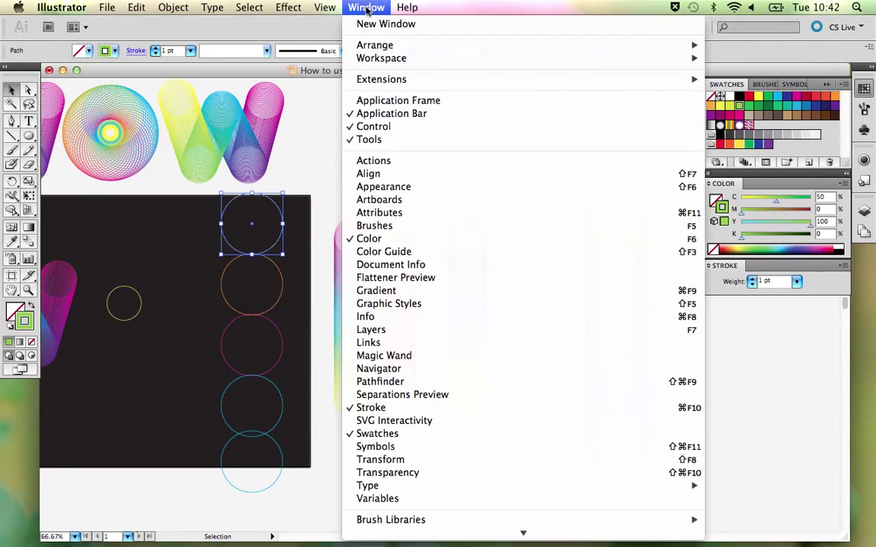
left_click(426, 463)
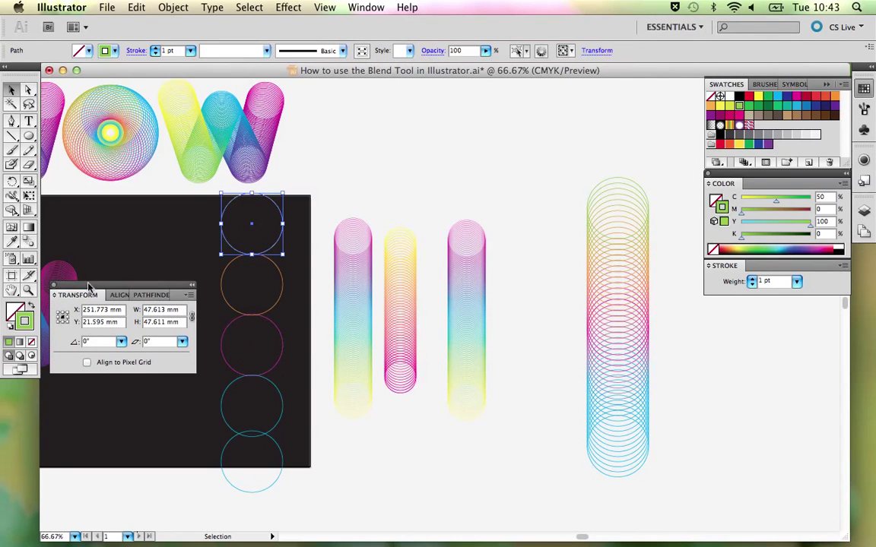
mouse_move(79, 253)
left_mouse_down()
mouse_move(534, 284)
mouse_move(634, 79)
left_mouse_up()
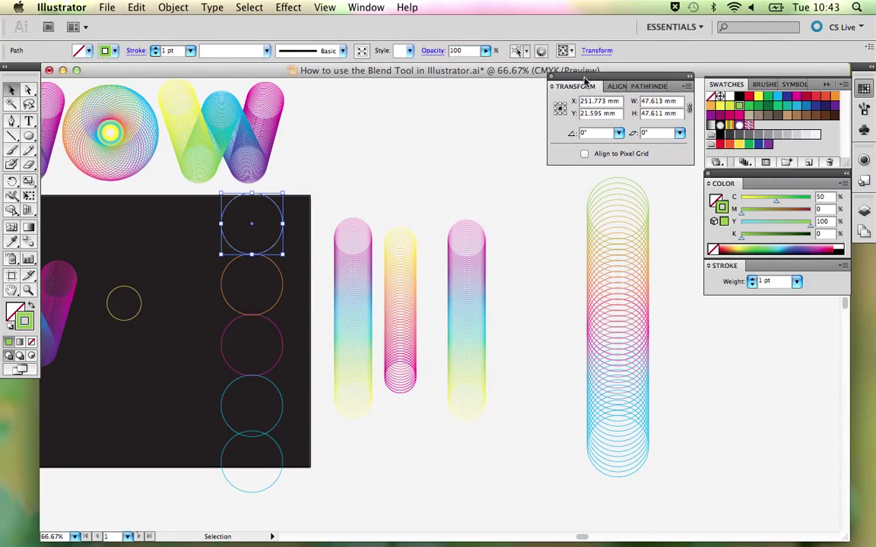
left_click(672, 101)
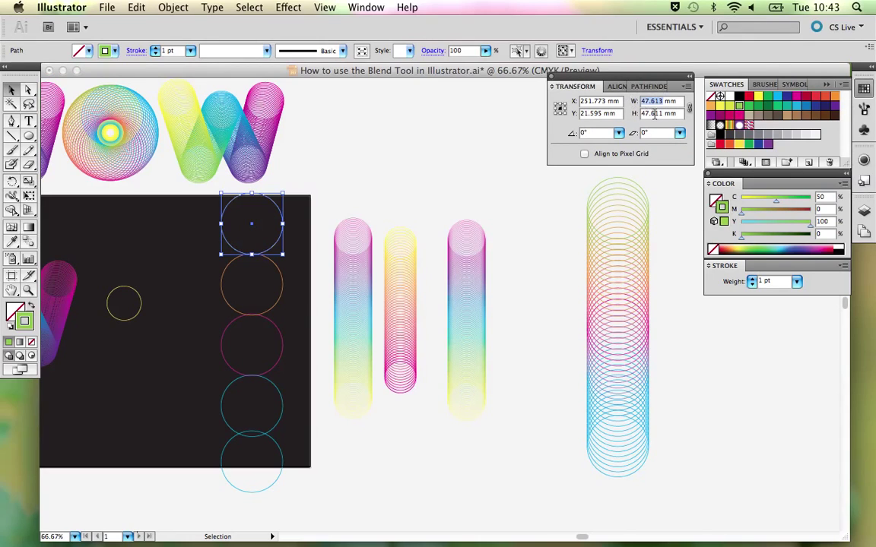
left_click(665, 112)
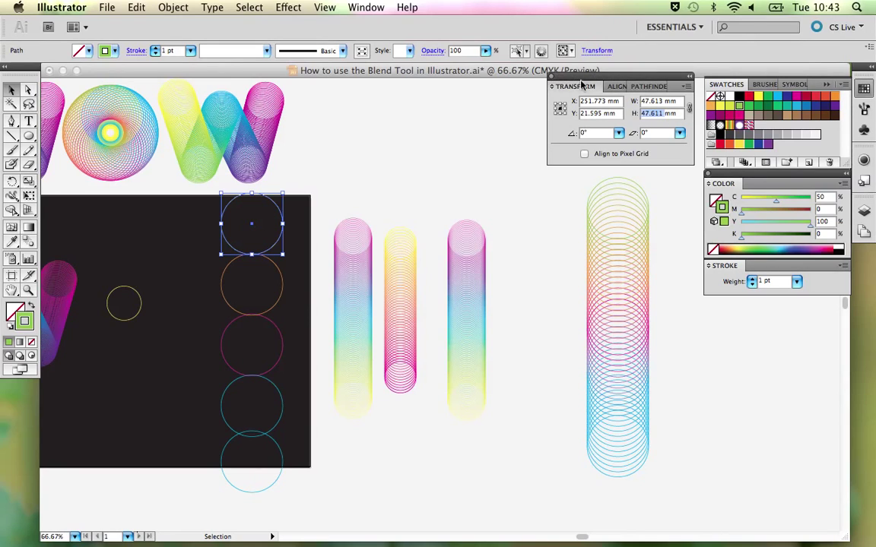
left_click(371, 162)
left_click(327, 190)
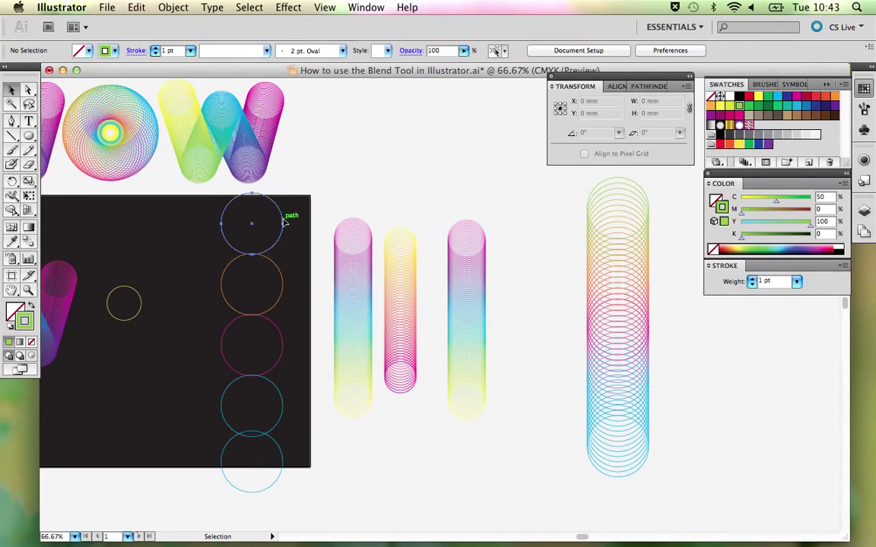
left_click(283, 222)
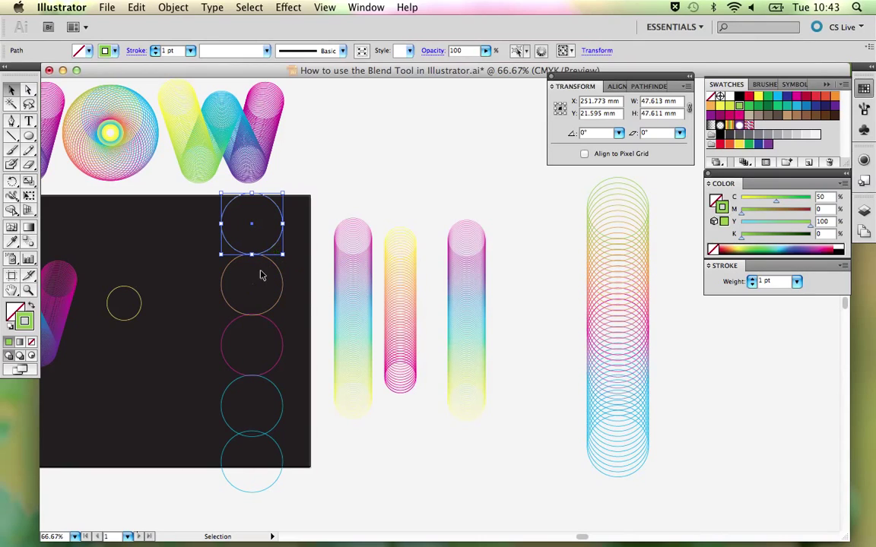
Nudge the bottom circle down two arrow-key steps, then pan to the W lettering
left_click(261, 406)
left_click(261, 406)
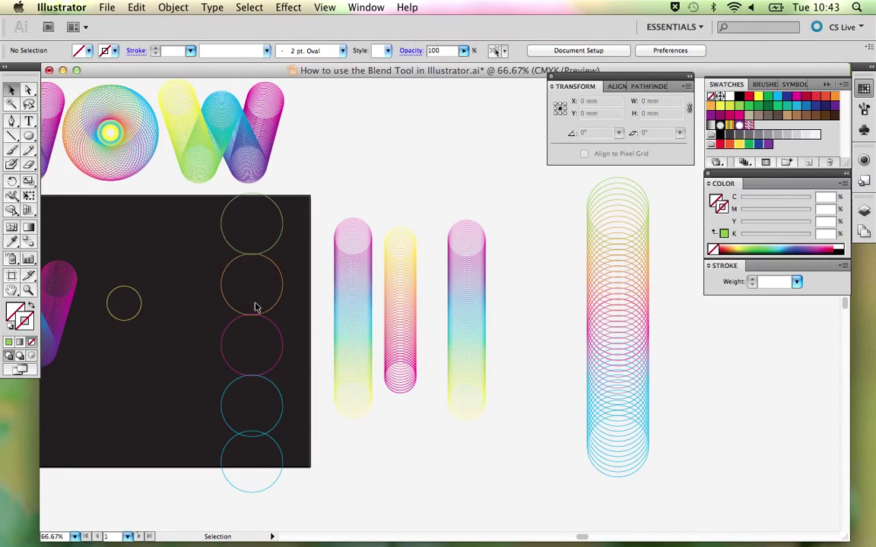
left_click(282, 451)
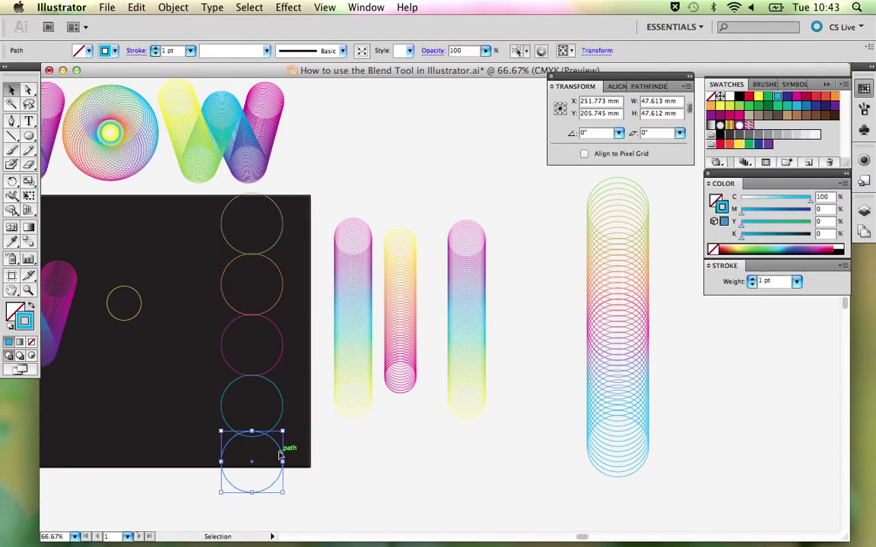
key("Down")
key("Down")
key("Down")
key("Down")
key("Down")
key("Down")
key("Down")
key("Down")
key("Down")
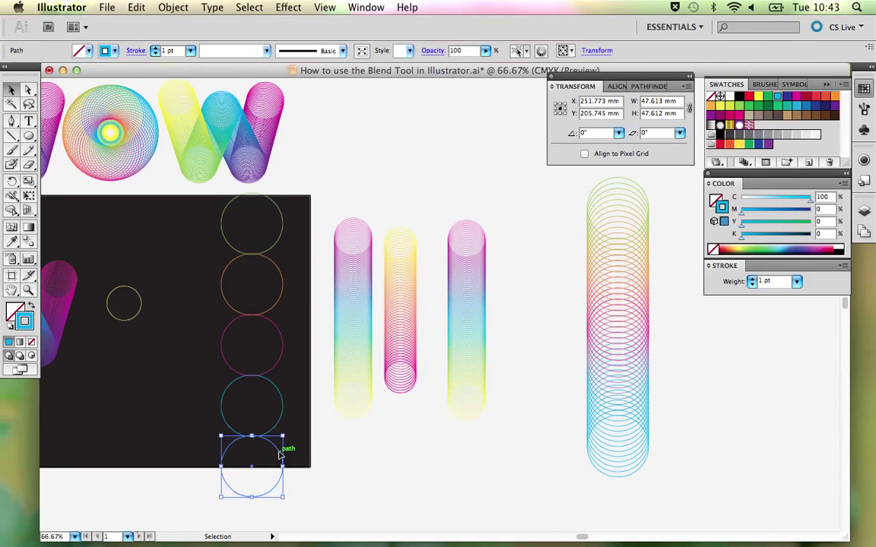
key("Down")
key("Down")
key("Down")
left_click(377, 461)
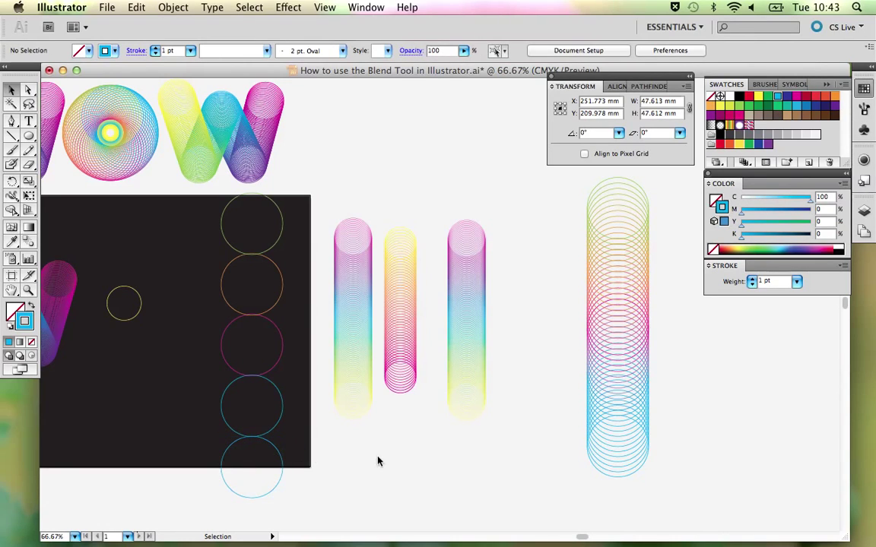
left_click(282, 232)
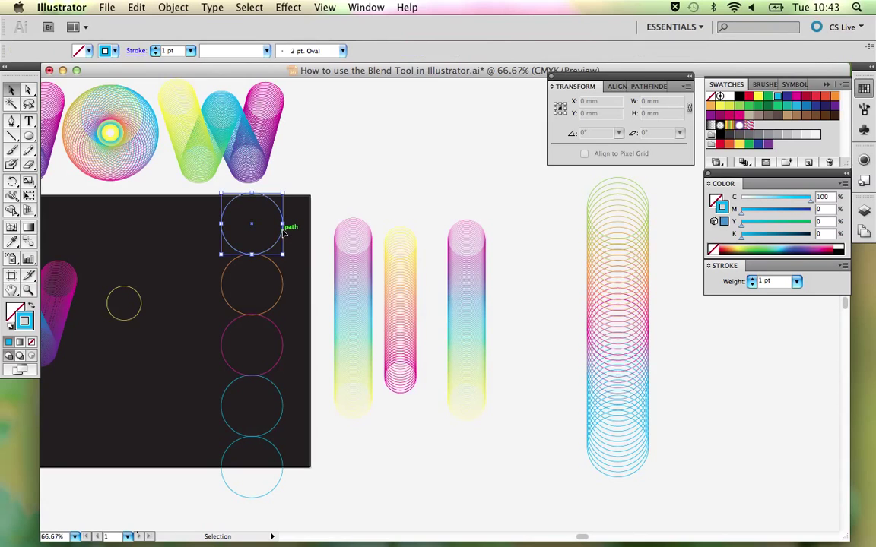
left_click(336, 230)
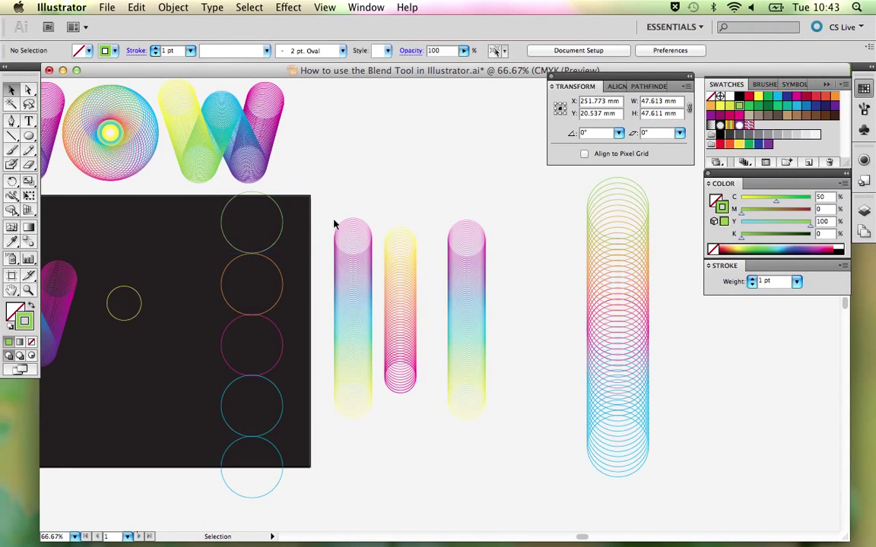
mouse_move(253, 235)
left_mouse_down()
mouse_move(362, 219)
mouse_move(371, 228)
left_mouse_up()
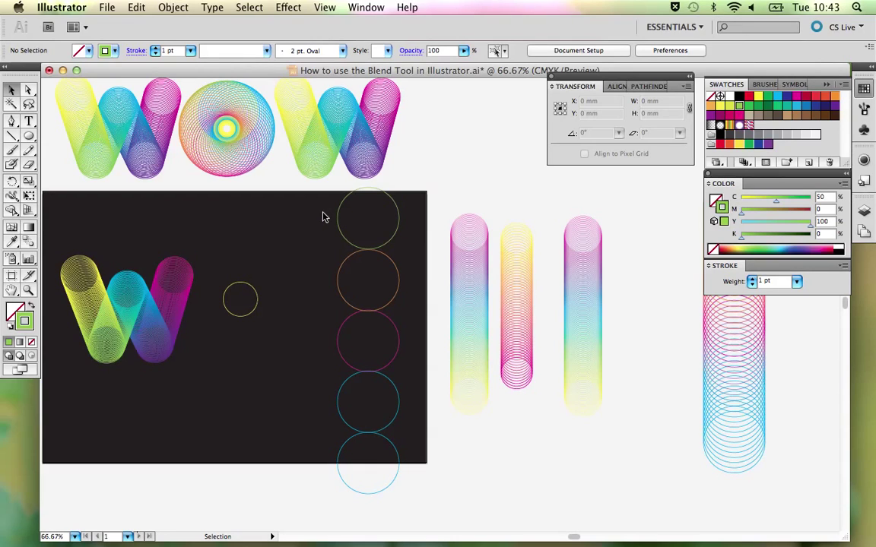
Blend the top four circles into one column, undoing the blend into the fifth
mouse_move(325, 218)
left_mouse_down()
mouse_move(362, 246)
mouse_move(401, 475)
left_mouse_up()
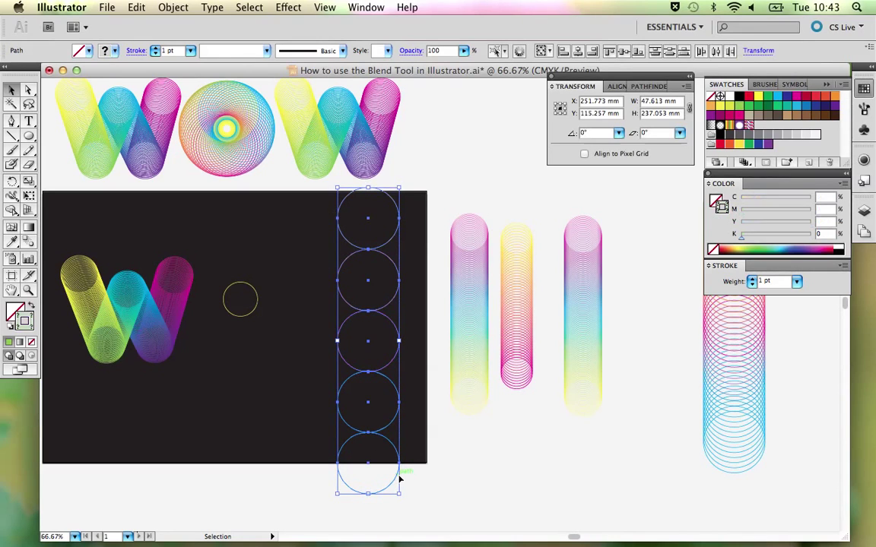
left_click(28, 242)
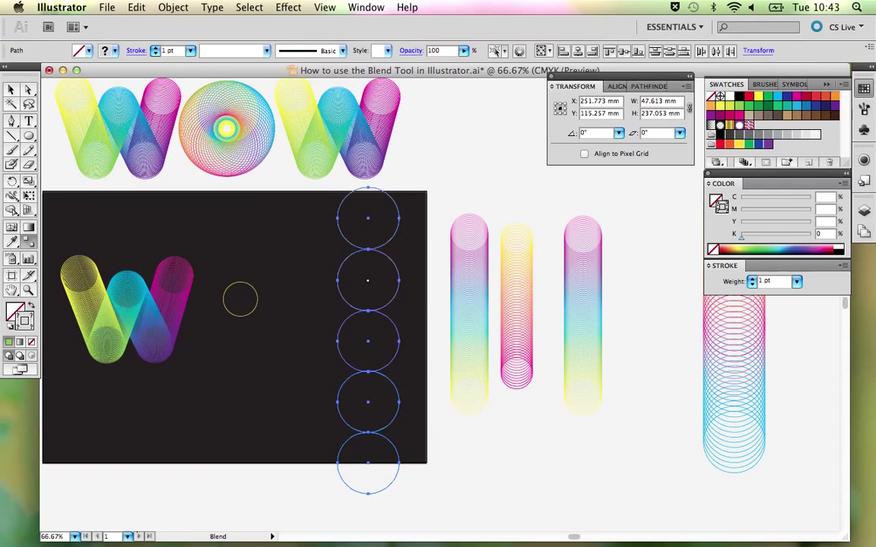
left_click(368, 281)
left_click(367, 341)
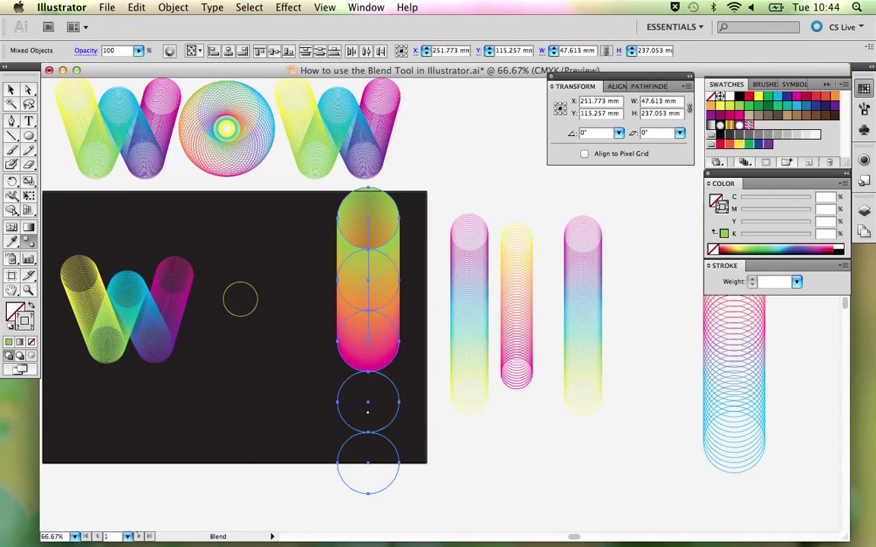
left_click(367, 403)
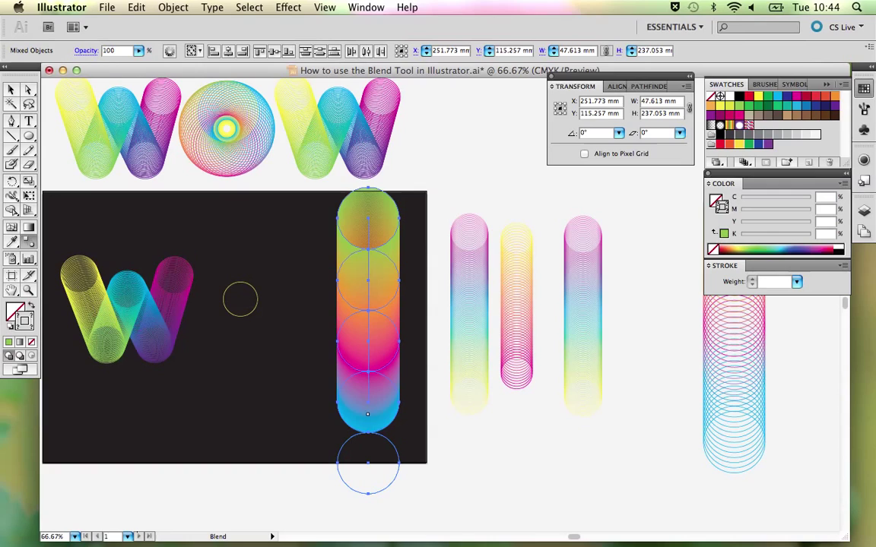
left_click(367, 462)
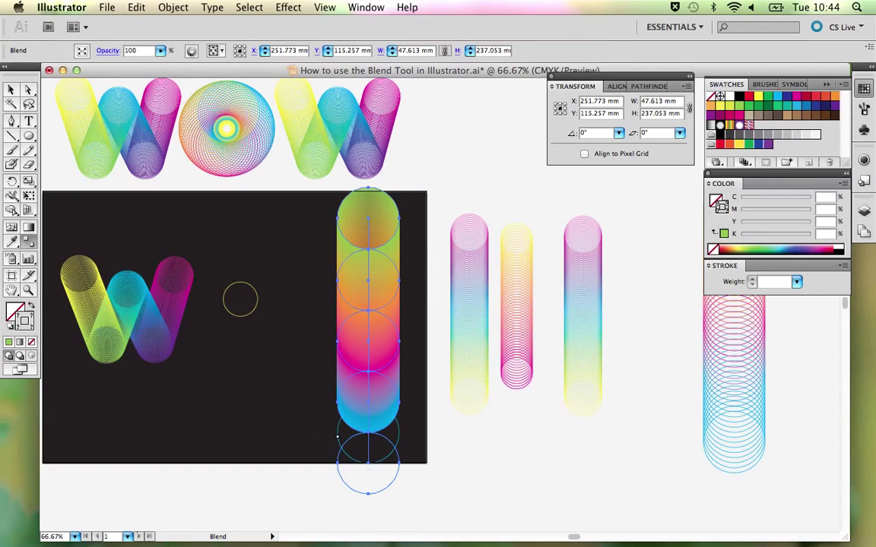
key("ctrl+z")
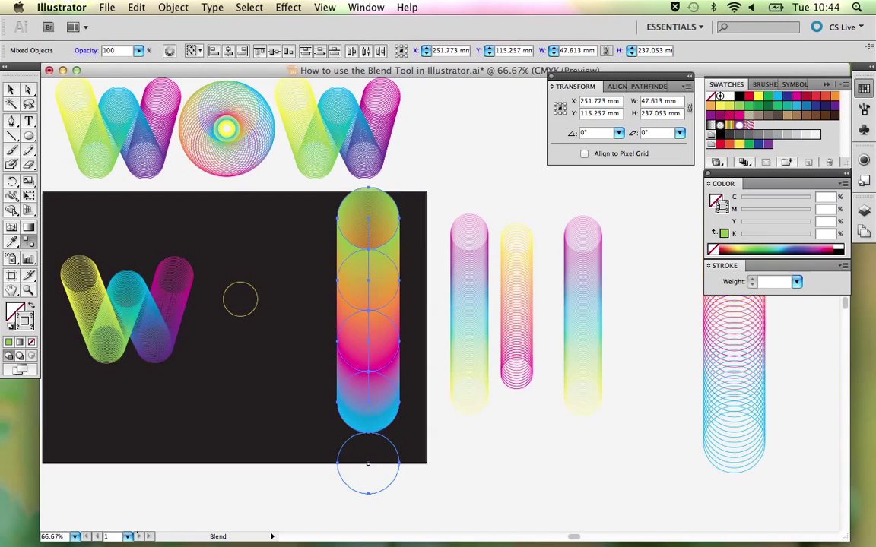
Delete the leftover bottom blue circle and select the blend column
key("v")
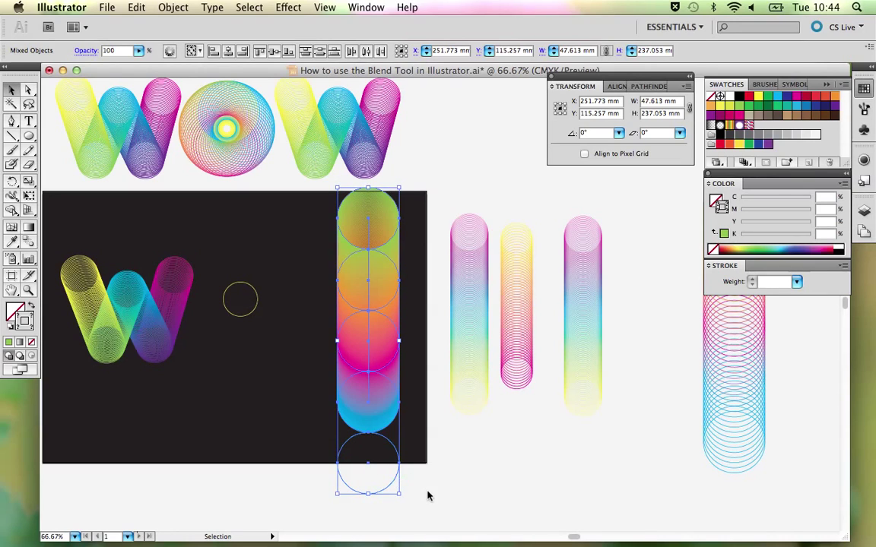
left_click(427, 495)
left_click(391, 486)
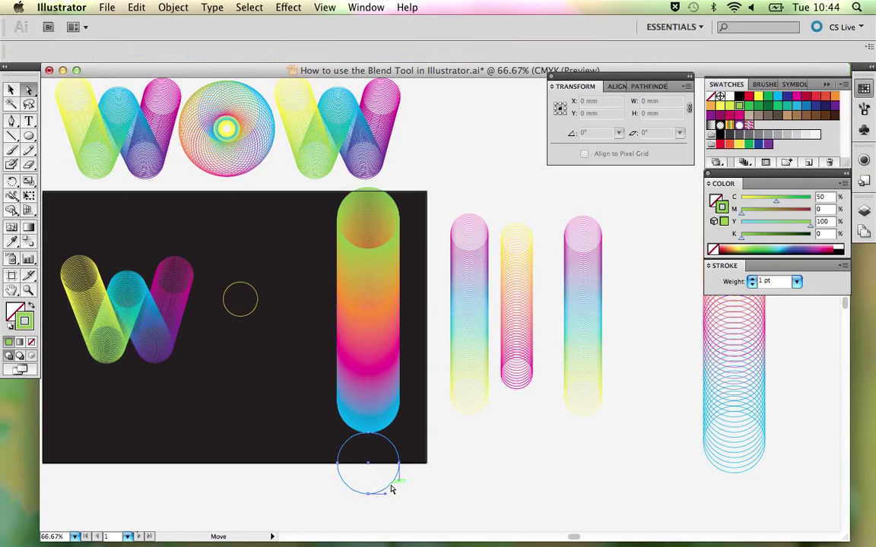
key("Delete")
left_click(365, 369)
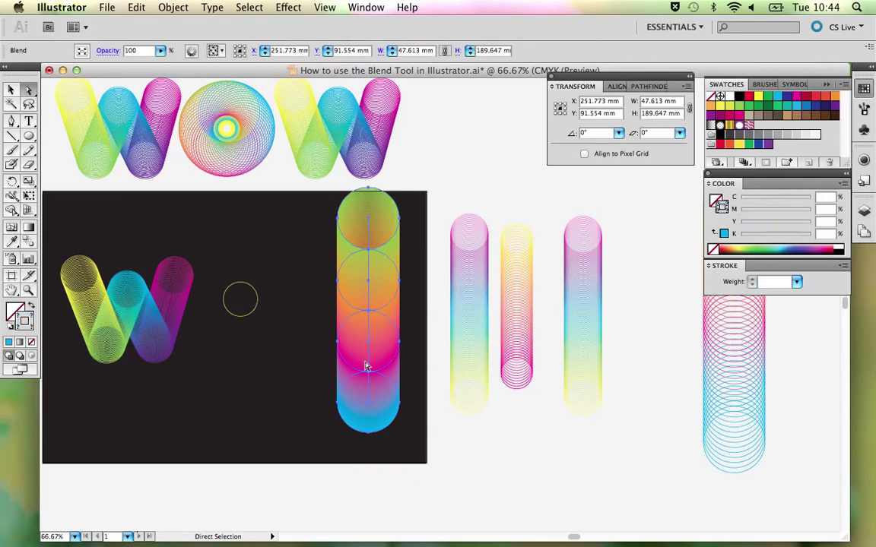
Set the column blend's spacing to 30 Specified Steps so it shows distinct rings
double_click(28, 242)
left_click_drag(409, 162, 418, 110)
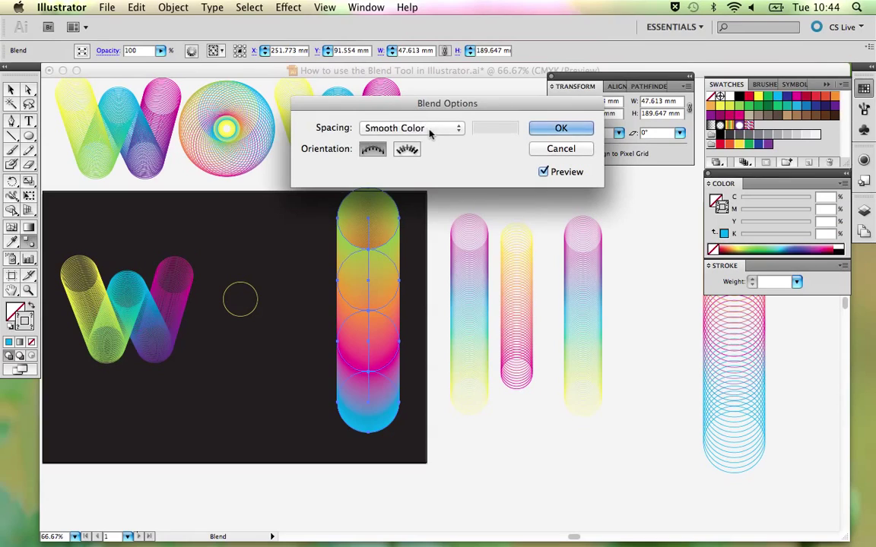
left_click(430, 129)
left_click(427, 141)
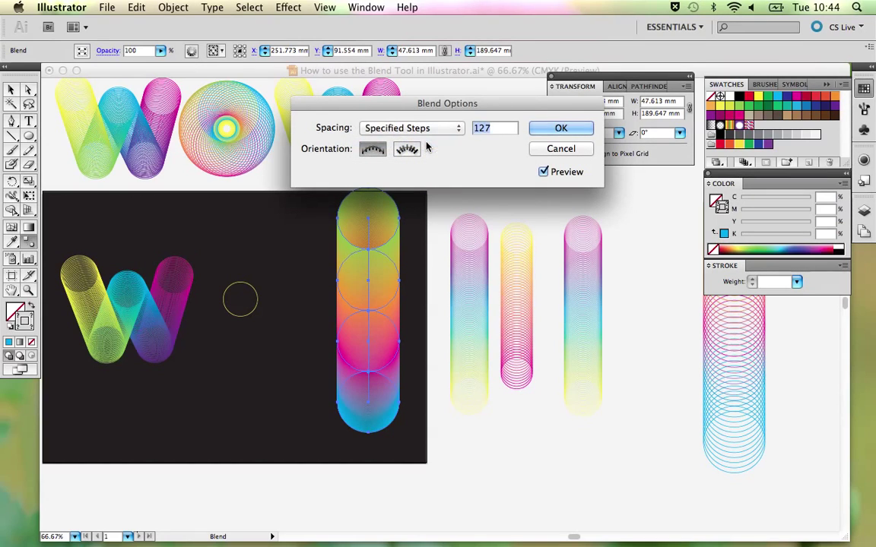
double_click(494, 129)
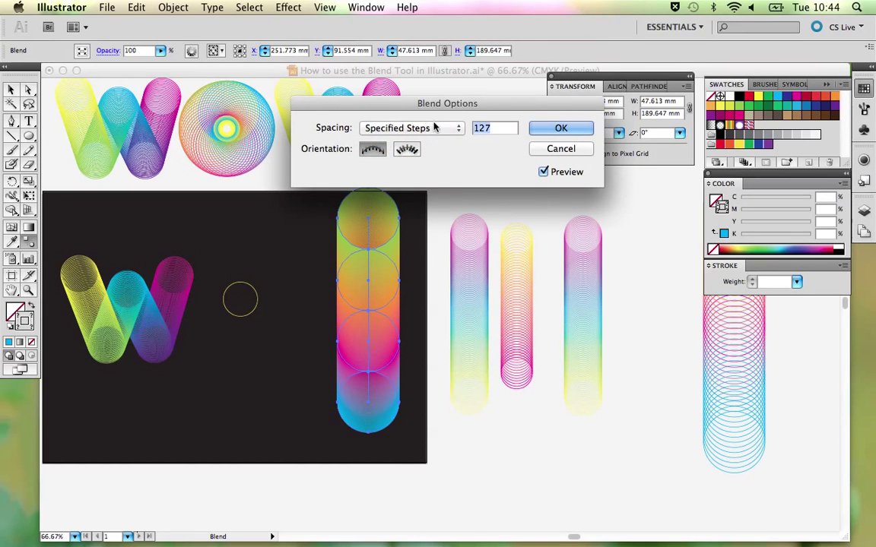
left_click(396, 130)
left_click(396, 129)
type("50")
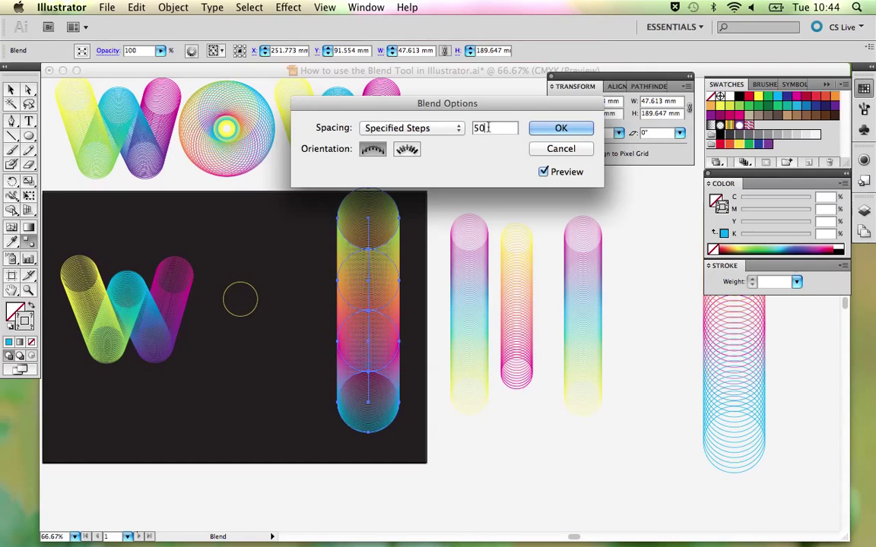
type("30")
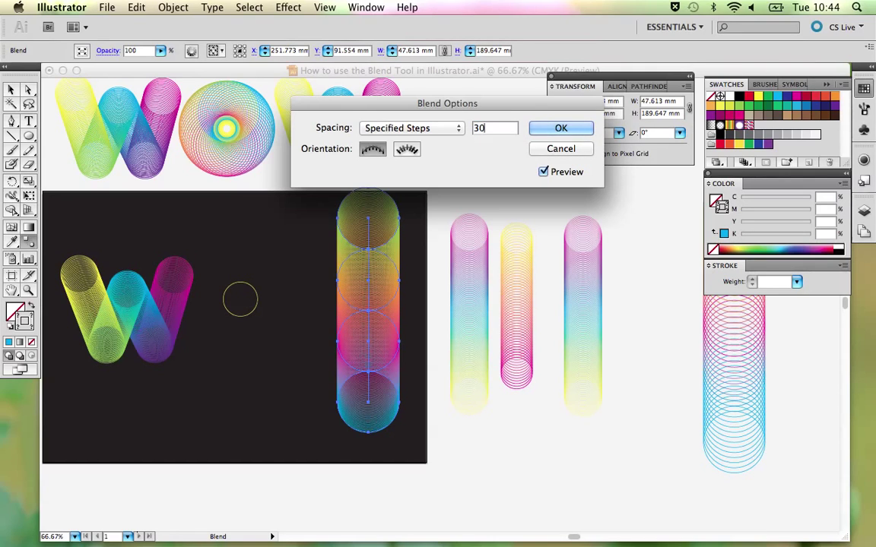
left_click(561, 129)
key("v")
left_click(293, 332)
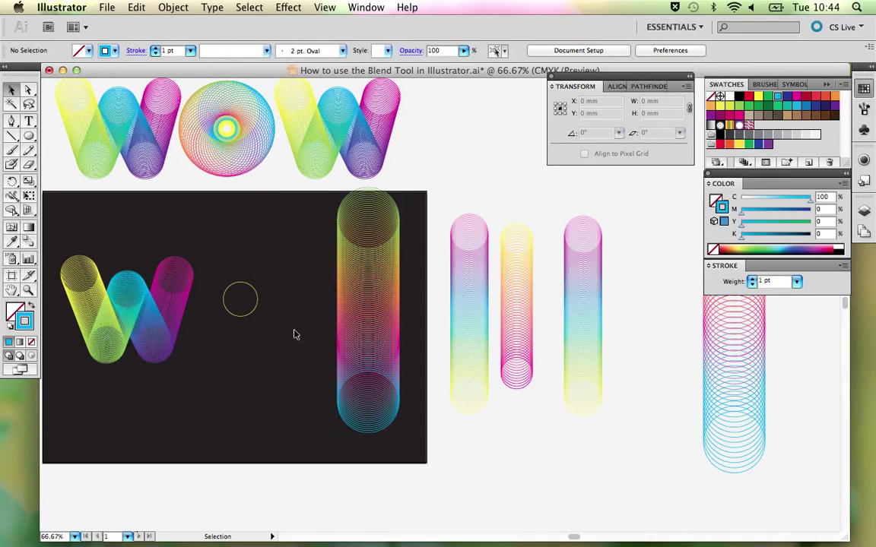
left_click(351, 332)
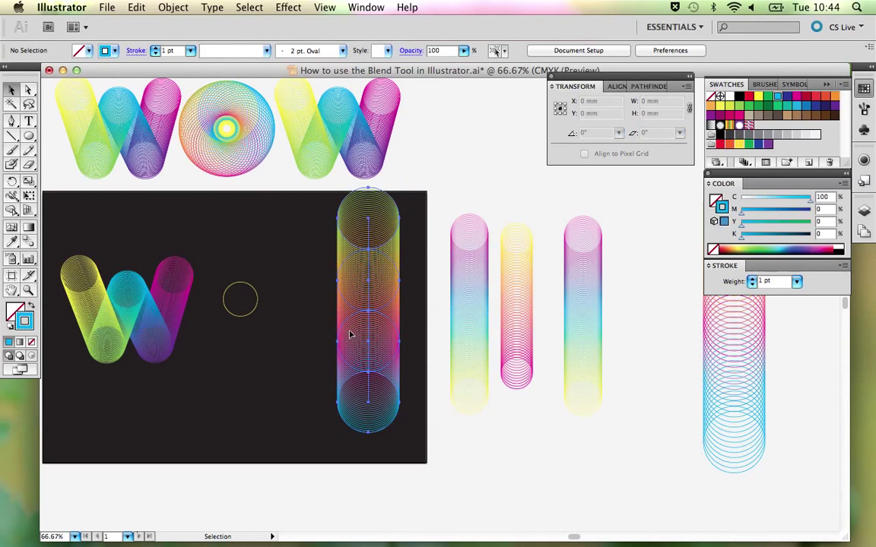
Draw a new small circle with the Ellipse tool above the yellow ring
left_click(288, 322)
left_click(259, 298)
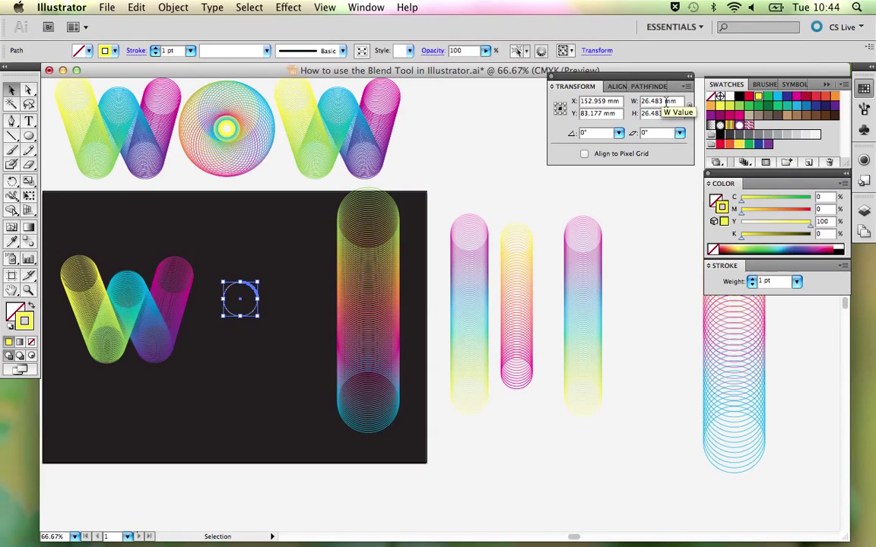
left_click(29, 135)
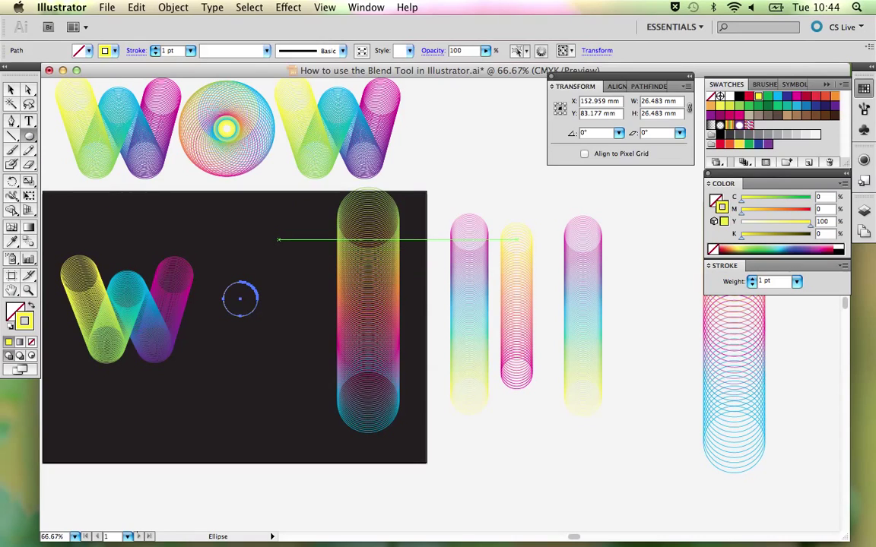
left_click_drag(264, 225, 293, 251)
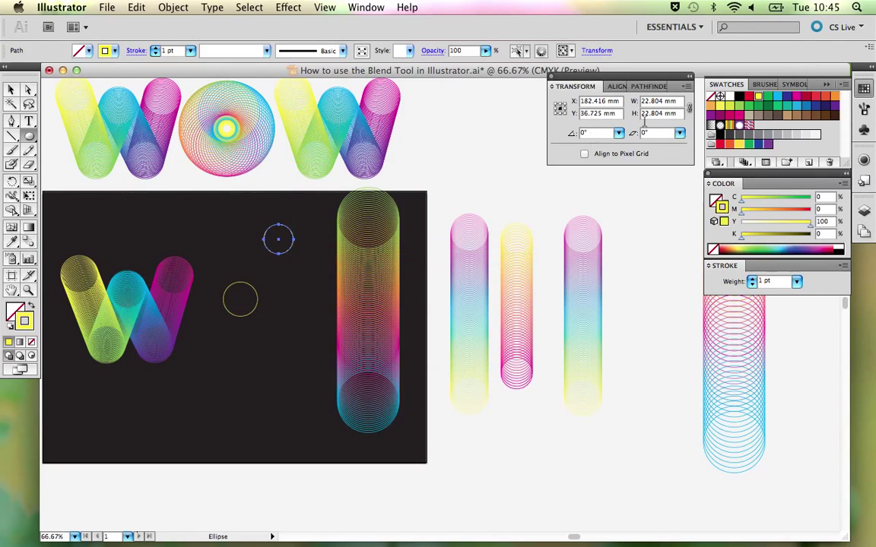
Resize the new circle to 26 mm wide by 26 mm high in the Transform panel
left_click_drag(661, 103, 637, 101)
type("26")
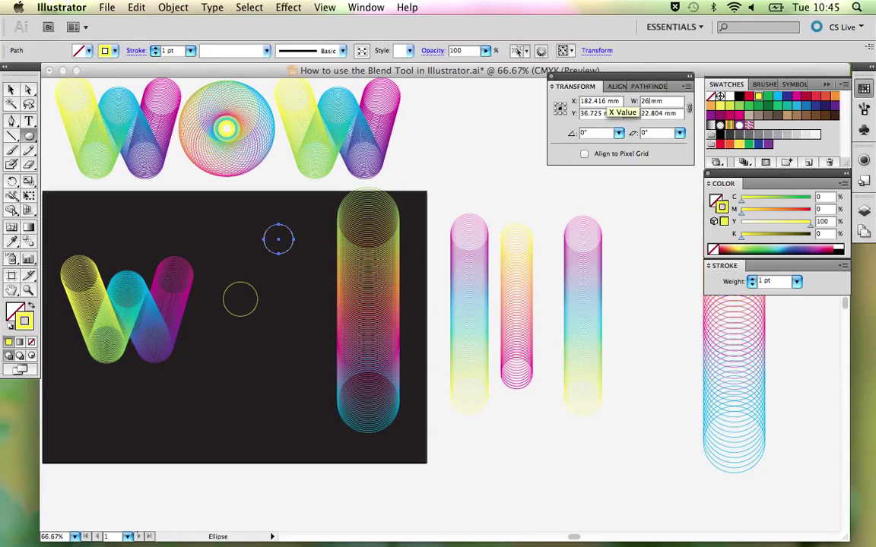
key("Return")
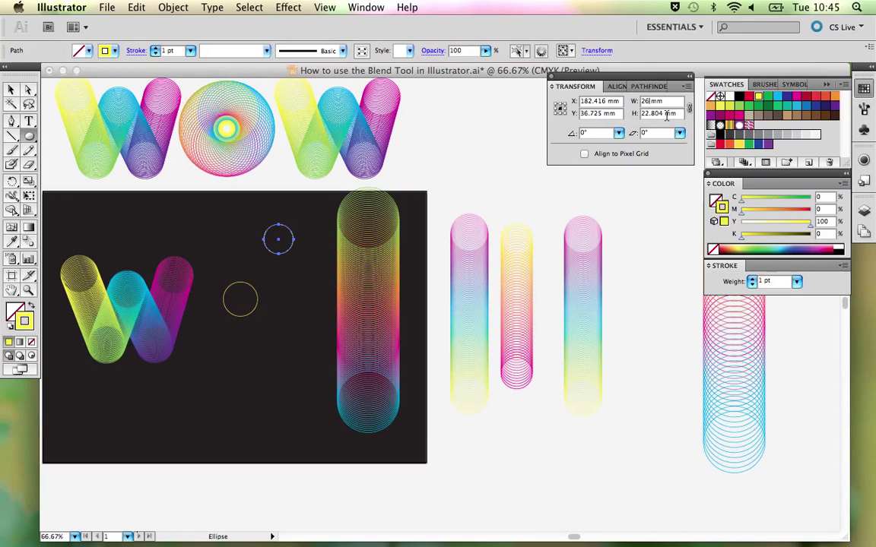
key("Return")
double_click(652, 112)
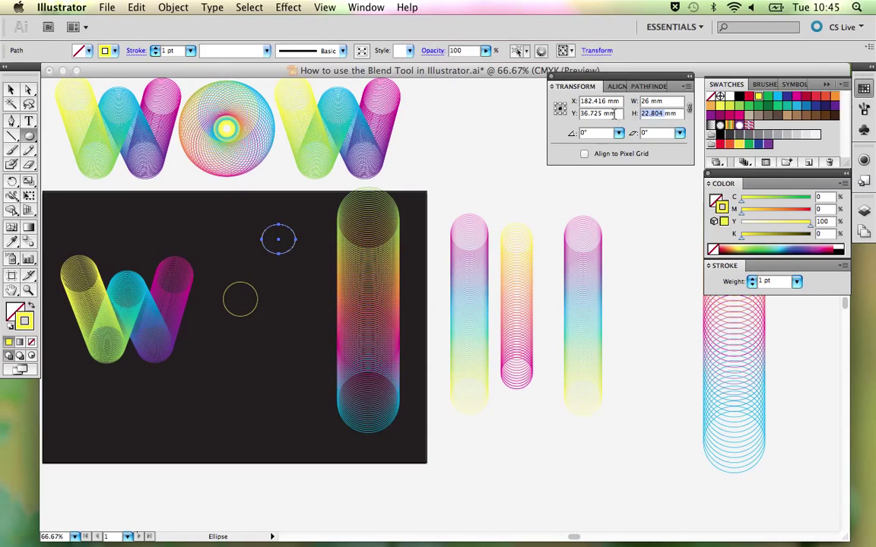
type("26mm")
key("Return")
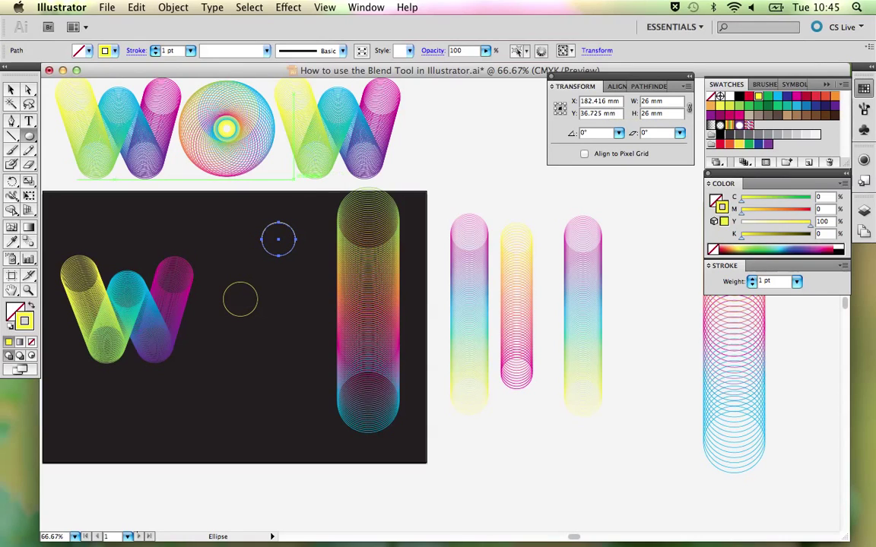
Delete the lower yellow circle and move the remaining circle down and left
left_click(11, 89)
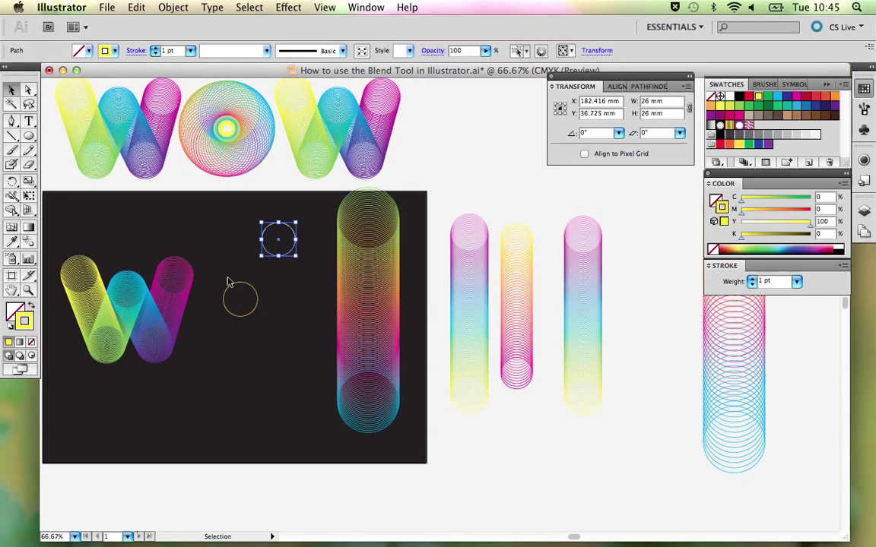
left_click(249, 316)
key("Delete")
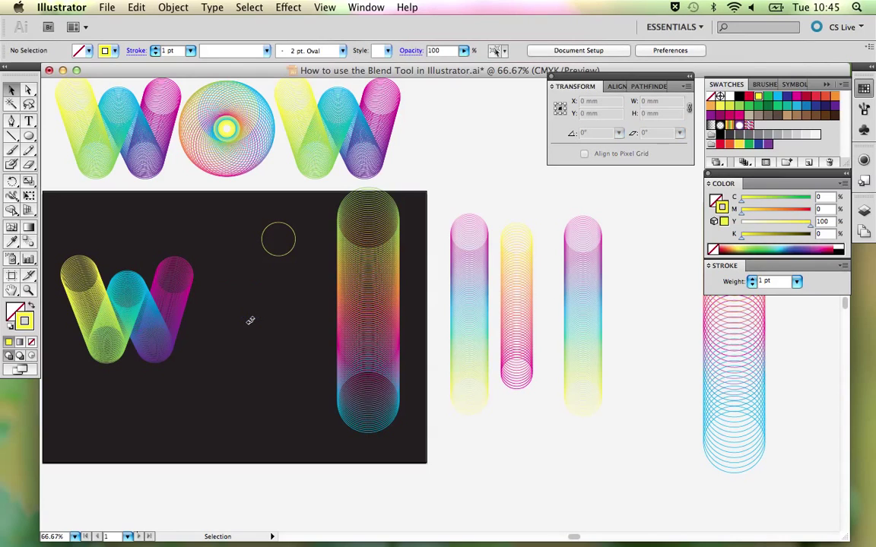
left_click_drag(284, 225, 257, 265)
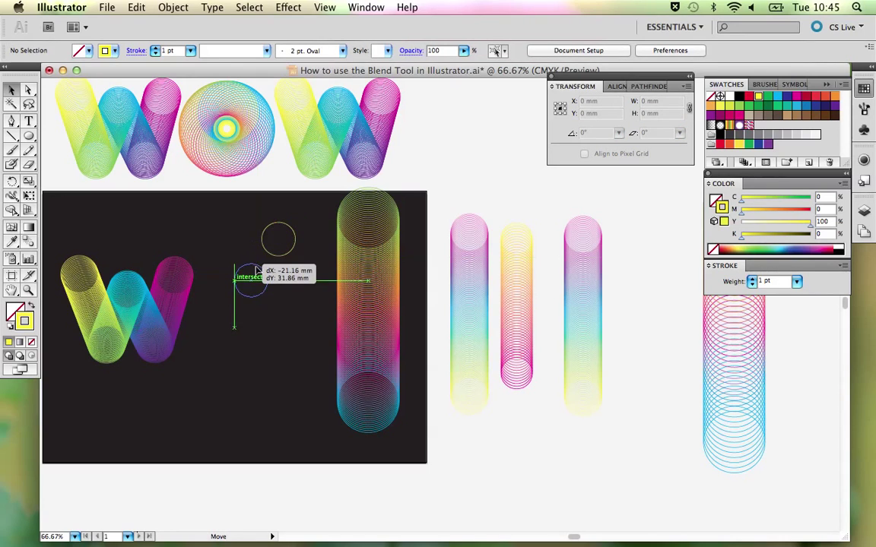
Replace the tall rainbow blend's spine with the circle and place the ring beside the W
left_click(363, 304, "shift")
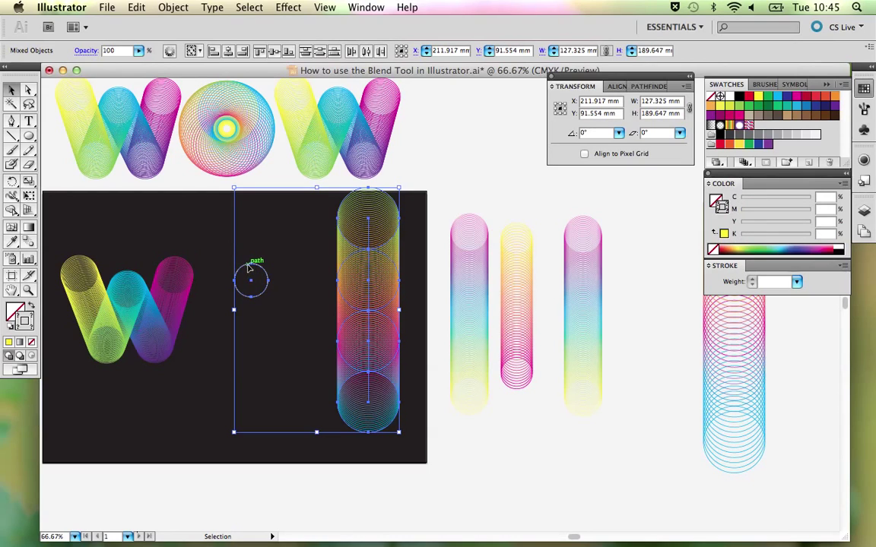
left_click(172, 8)
mouse_move(180, 277)
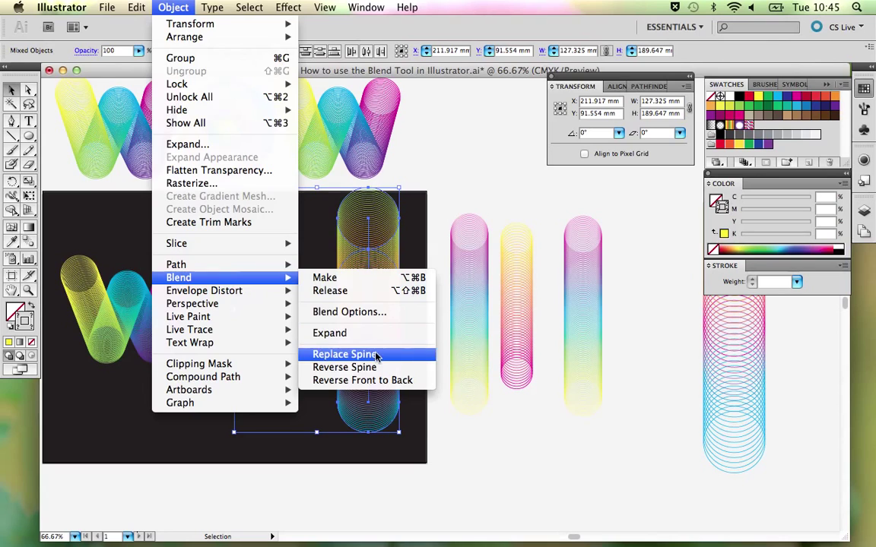
left_click(411, 354)
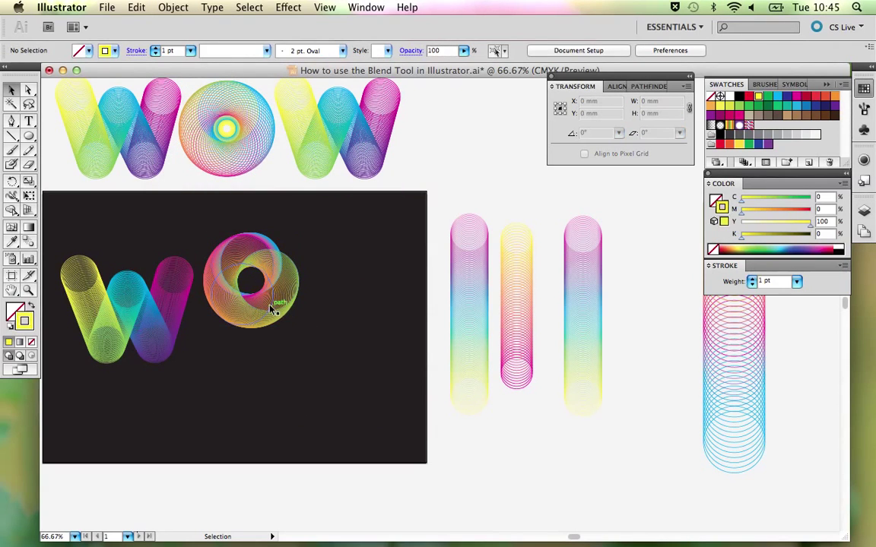
left_click_drag(274, 307, 286, 324)
Switch to Outline view and zoom in on the O's circles and spine path
left_click(347, 321)
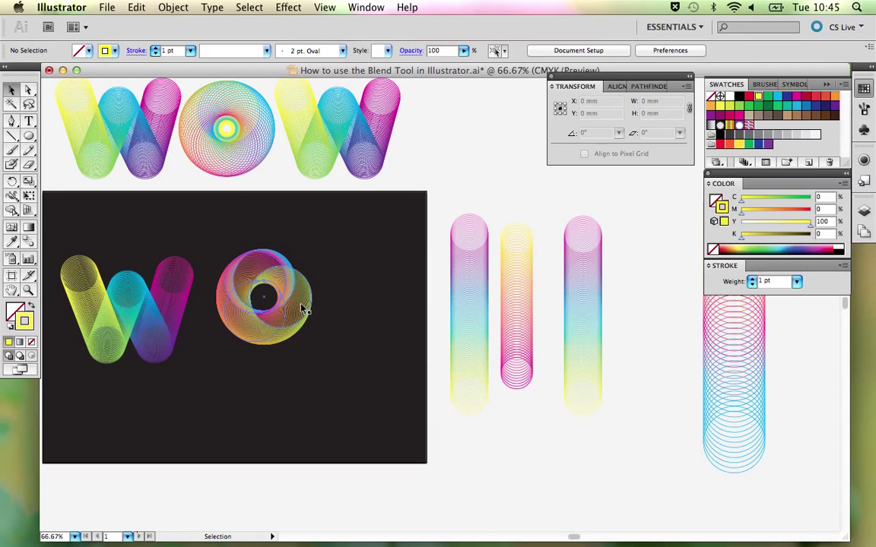
key("a")
key("ctrl+y")
key("z")
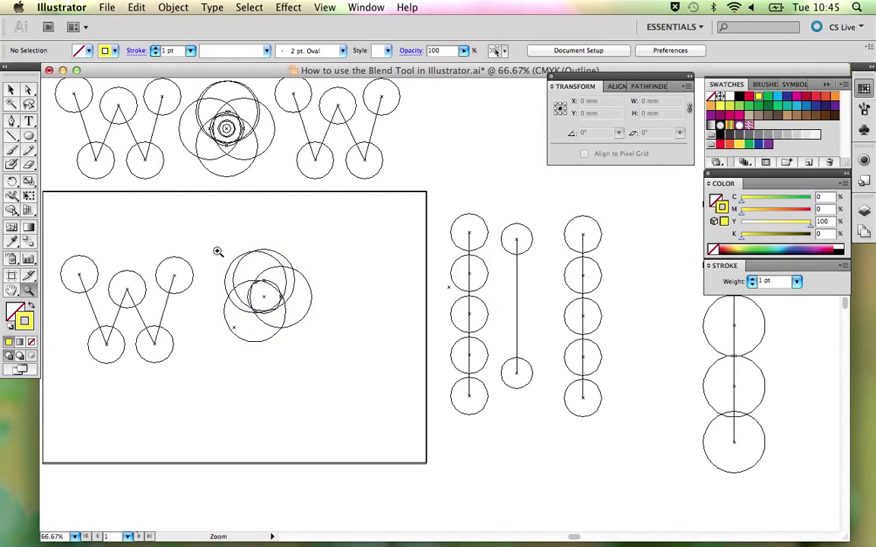
left_click_drag(217, 250, 289, 310)
left_click_drag(362, 303, 243, 288)
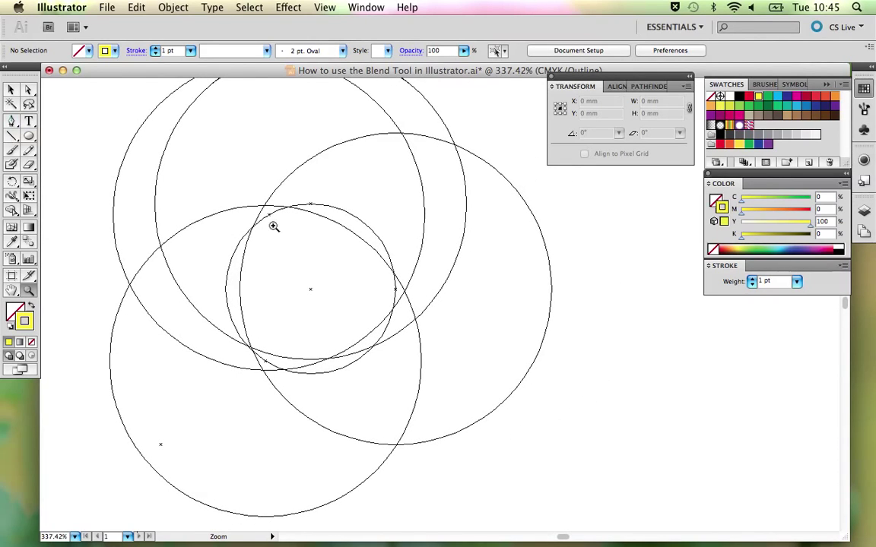
key("a")
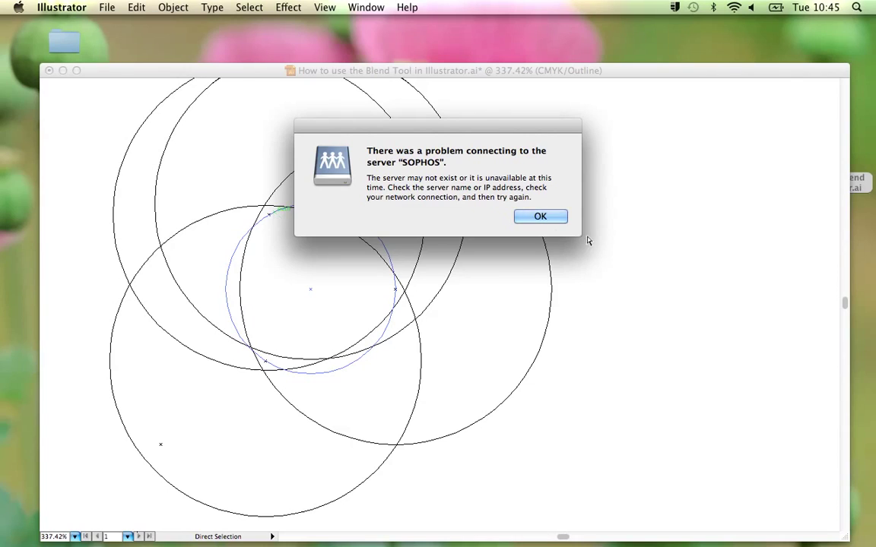
Dismiss the server error and select the O's spine circle, undoing an accidental reshape
left_click(551, 219)
left_click(272, 218)
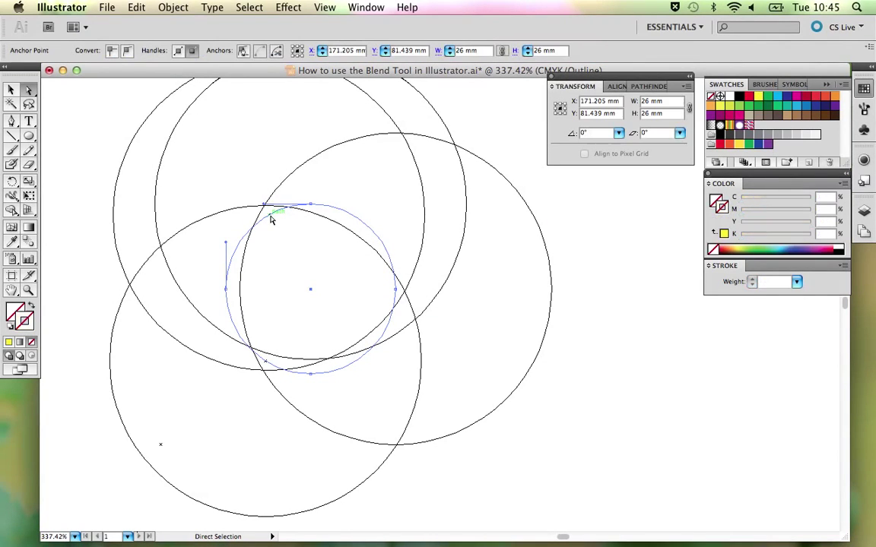
left_click_drag(272, 218, 323, 210)
key("super+z")
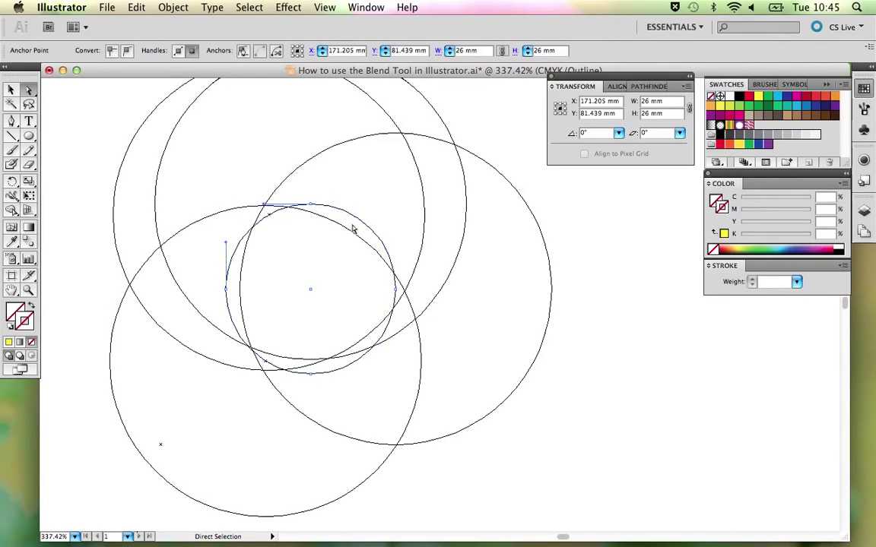
Add anchor points along the spine's upper-right arc, bending the top point's handle
left_click(11, 135)
left_click(12, 122)
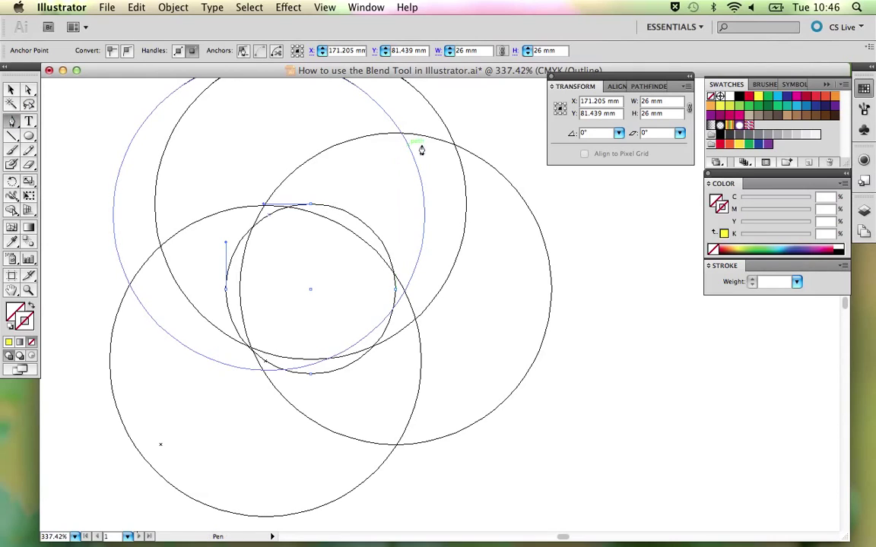
left_click(324, 207)
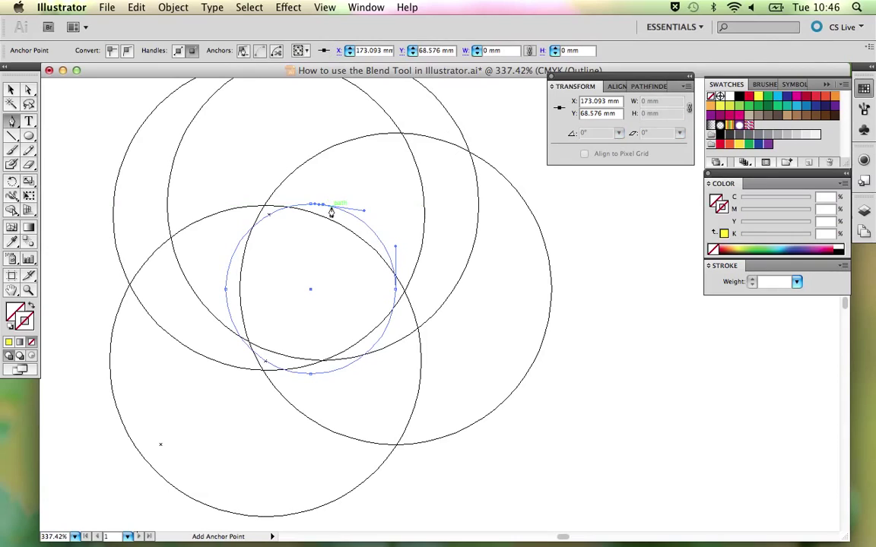
left_click_drag(331, 213, 340, 217)
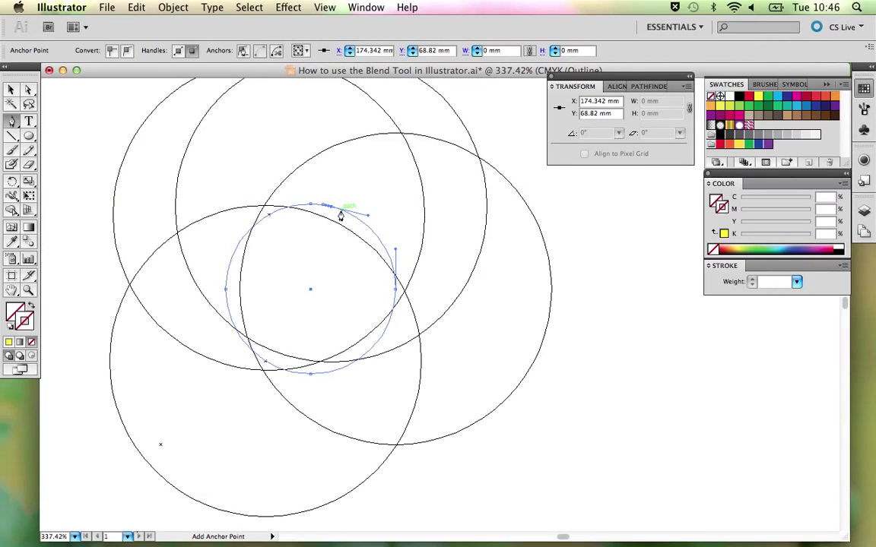
left_click(349, 220)
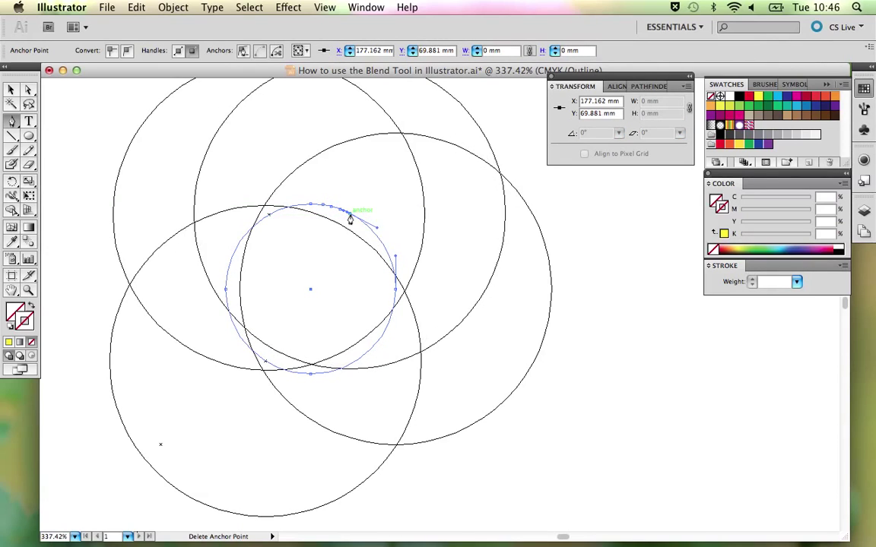
left_click(357, 221)
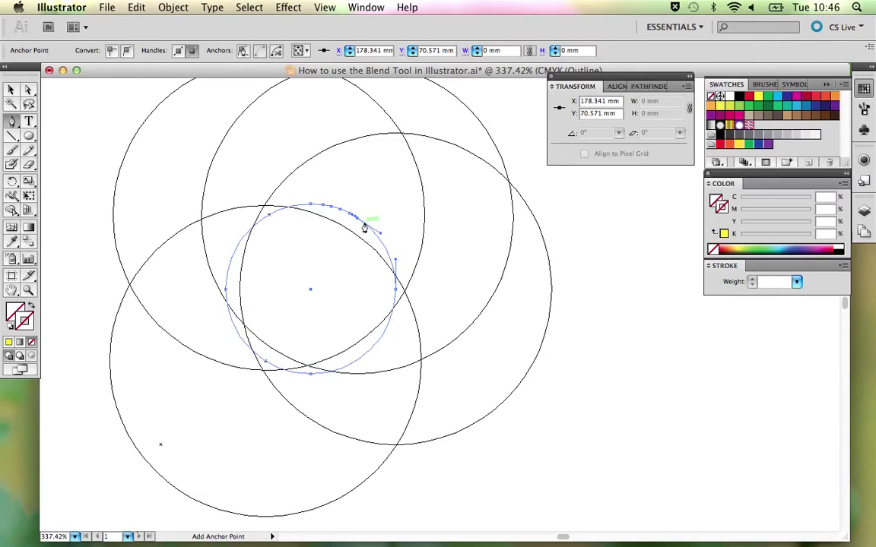
left_click(368, 230)
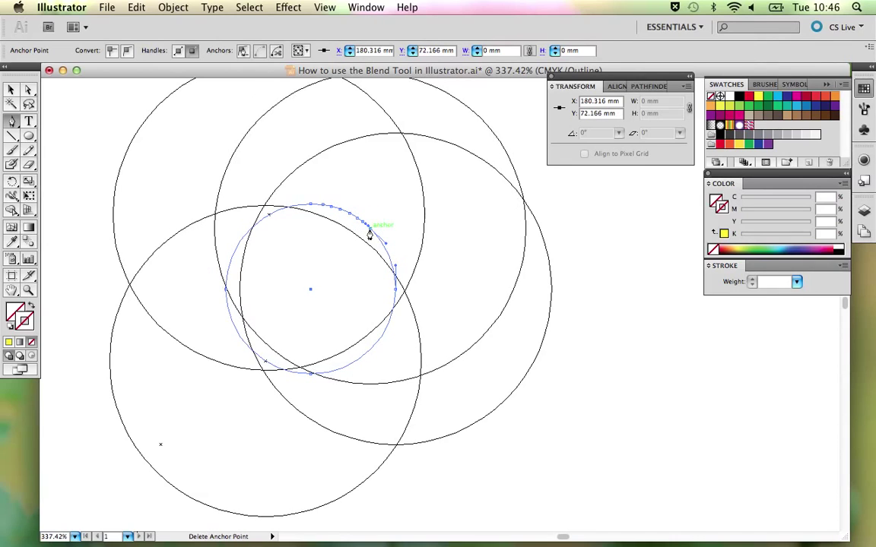
left_click(375, 239)
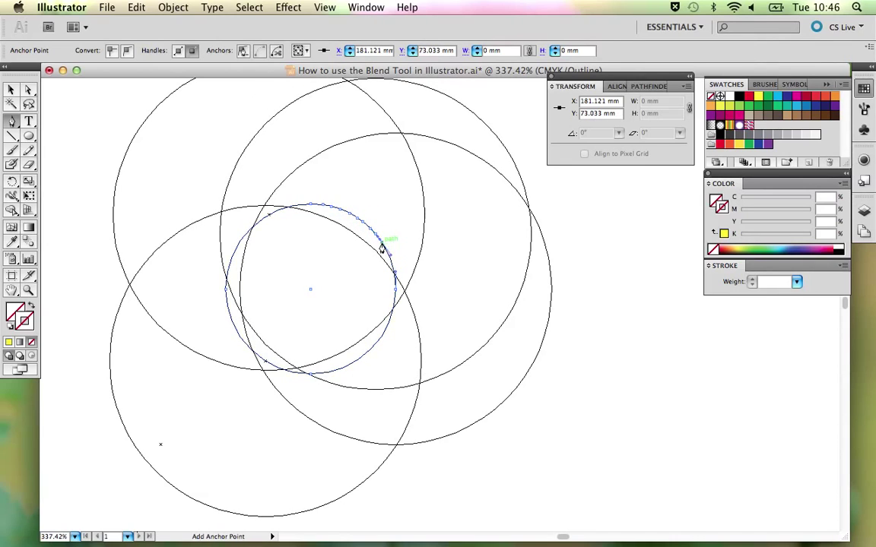
left_click(382, 248)
Add more anchors down the spine's right side and fine-tune their positions, checking in Outline view
key("super+y")
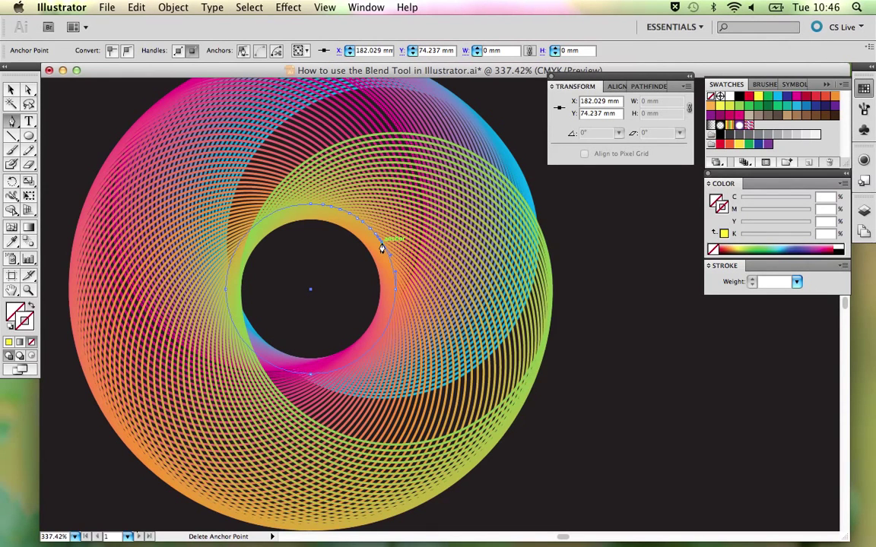
left_click(387, 258)
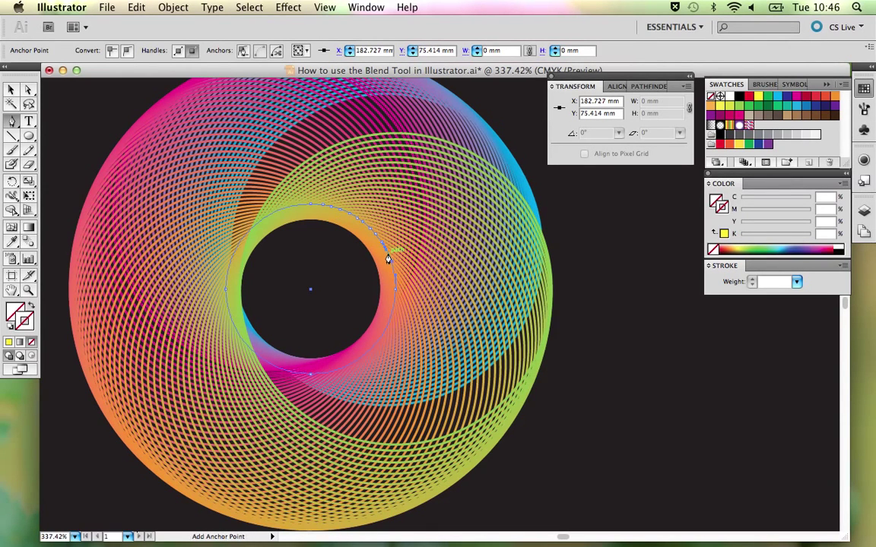
left_click(389, 263)
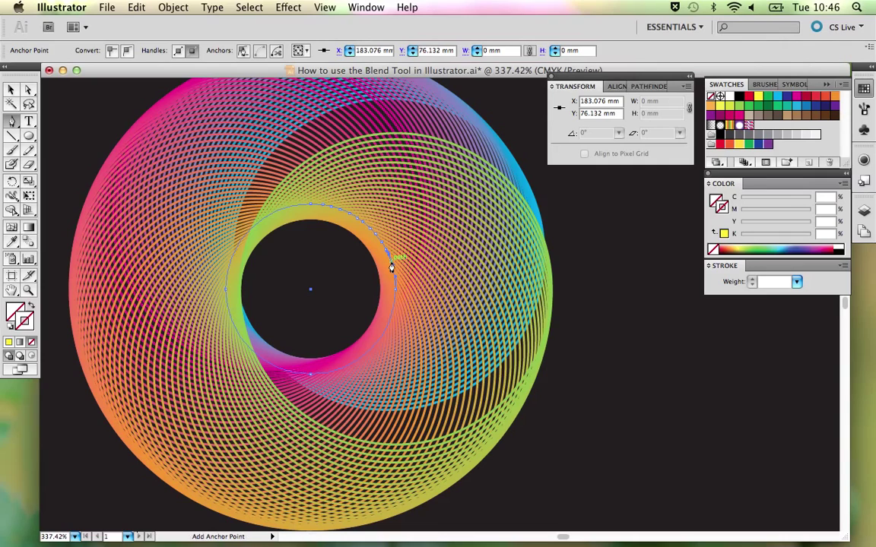
left_click(392, 274)
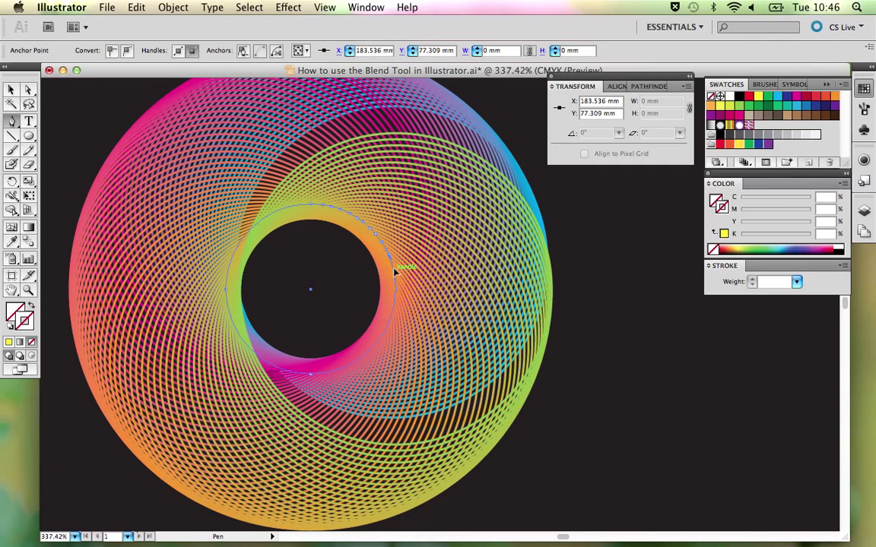
left_click(396, 272)
key("ctrl+z")
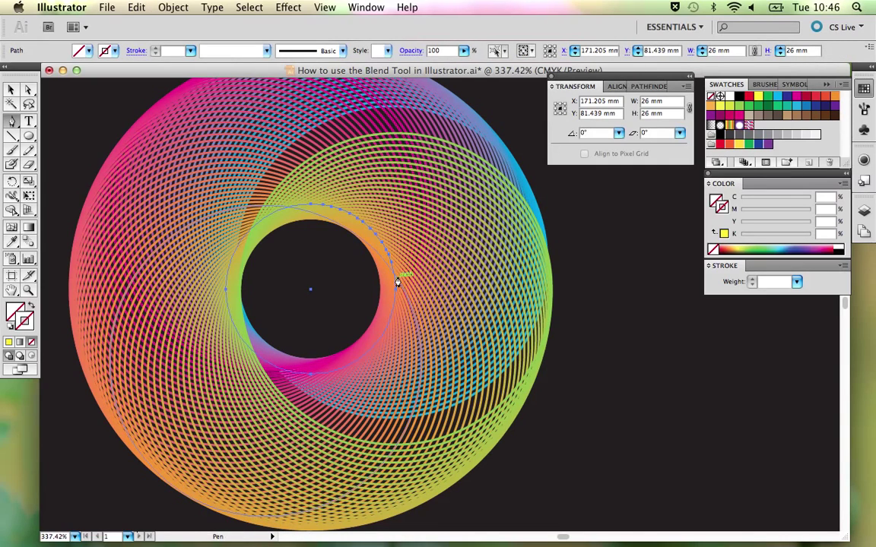
left_click_drag(392, 275, 396, 283)
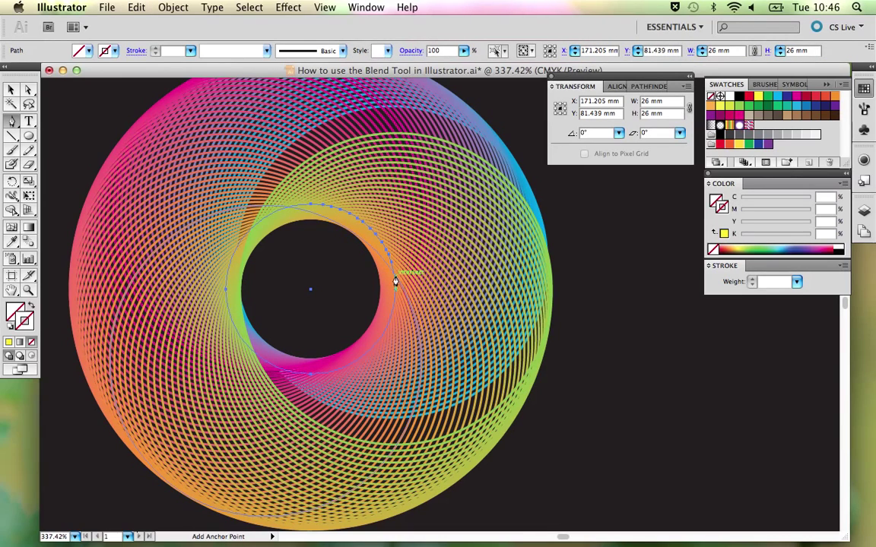
key("ctrl+y")
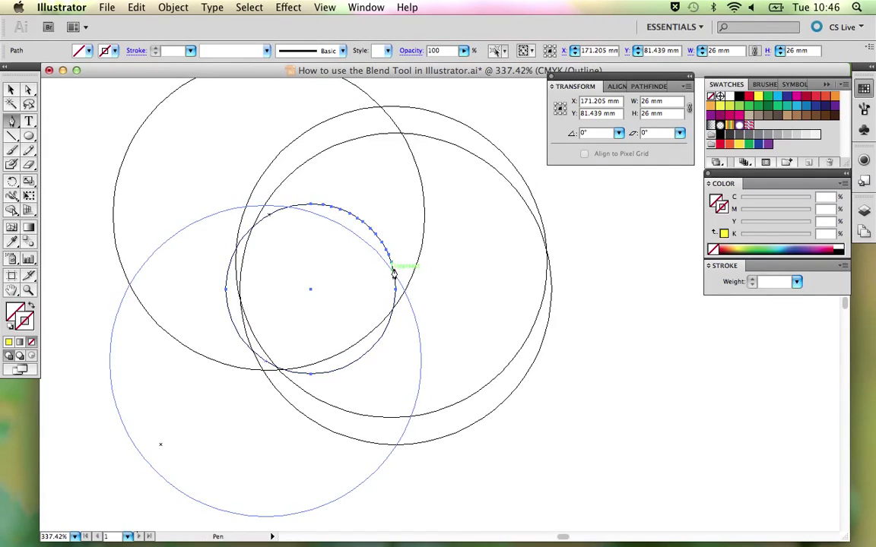
mouse_move(393, 277)
left_mouse_down()
mouse_move(420, 258)
mouse_move(396, 272)
left_mouse_up()
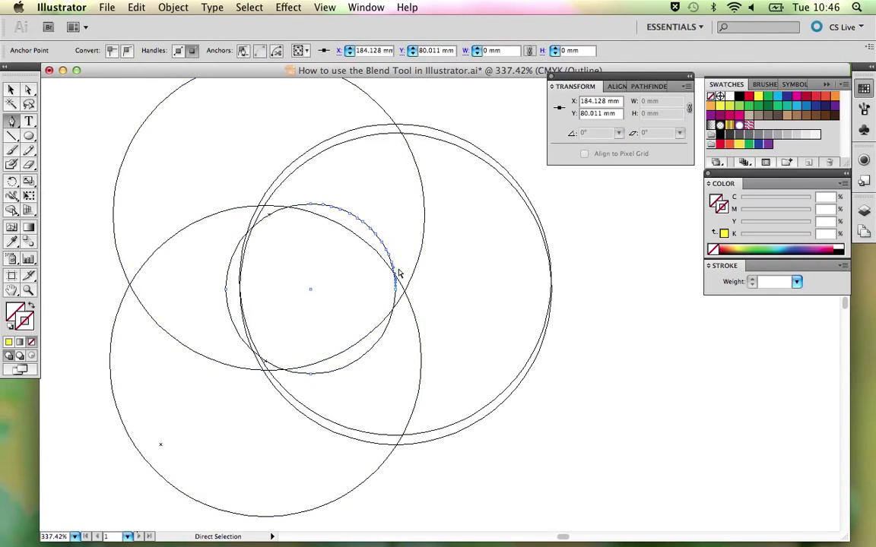
key("ctrl+y")
Zoom out to the whole artboard and move the O blend down and left
key("ctrl+minus")
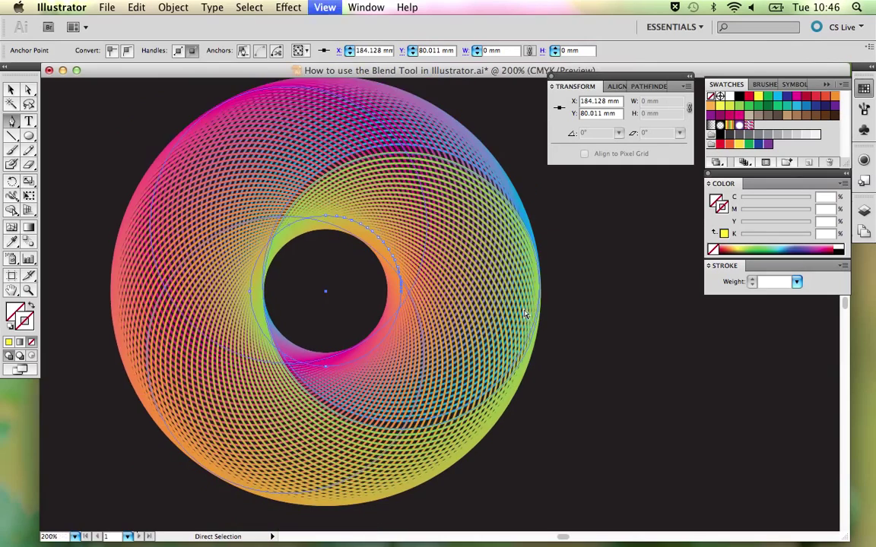
key("ctrl+minus")
key("ctrl+minus")
key("ctrl+minus")
key("ctrl+minus")
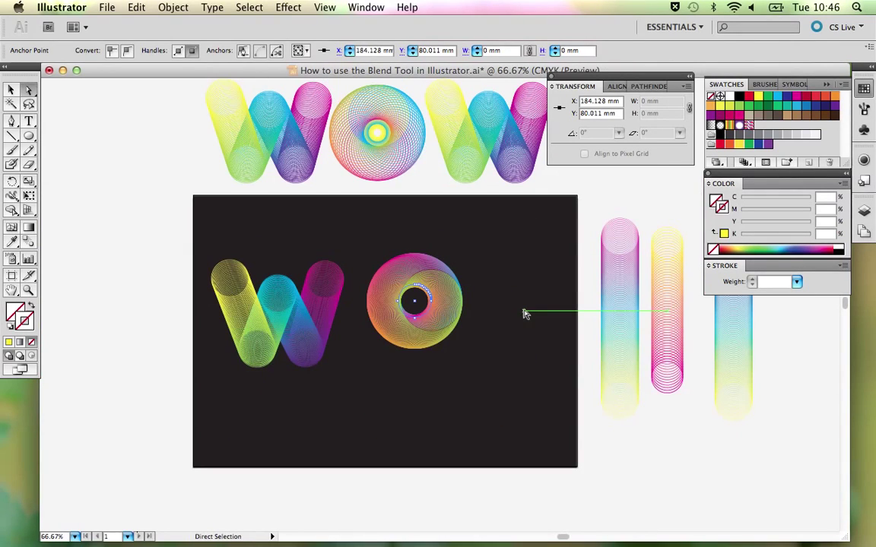
key("ctrl+shift+a")
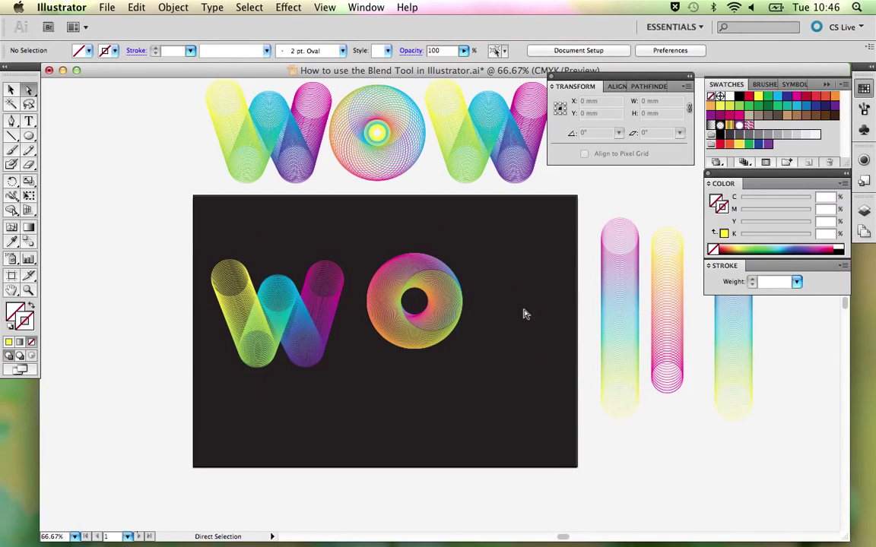
key("v")
left_click_drag(441, 326, 422, 382)
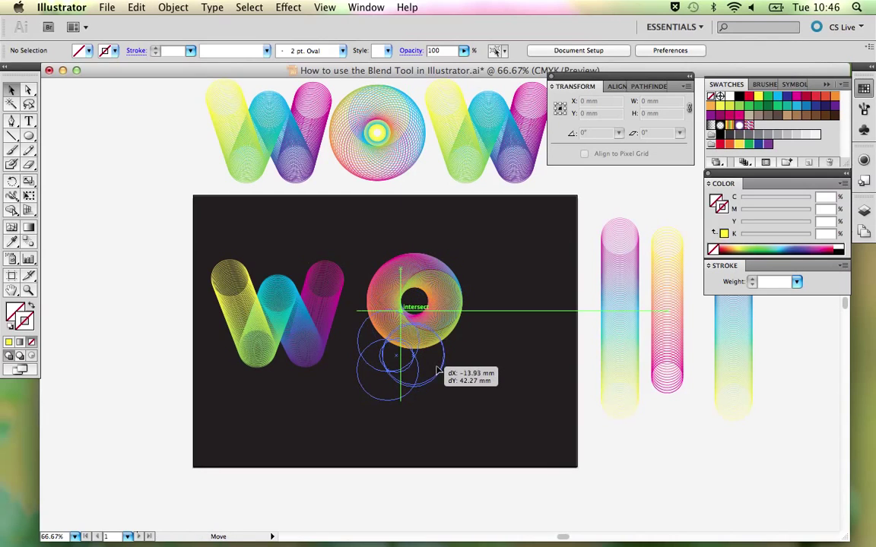
Option-drag a copy of the top O blend to the artboard's upper right
left_click(391, 133)
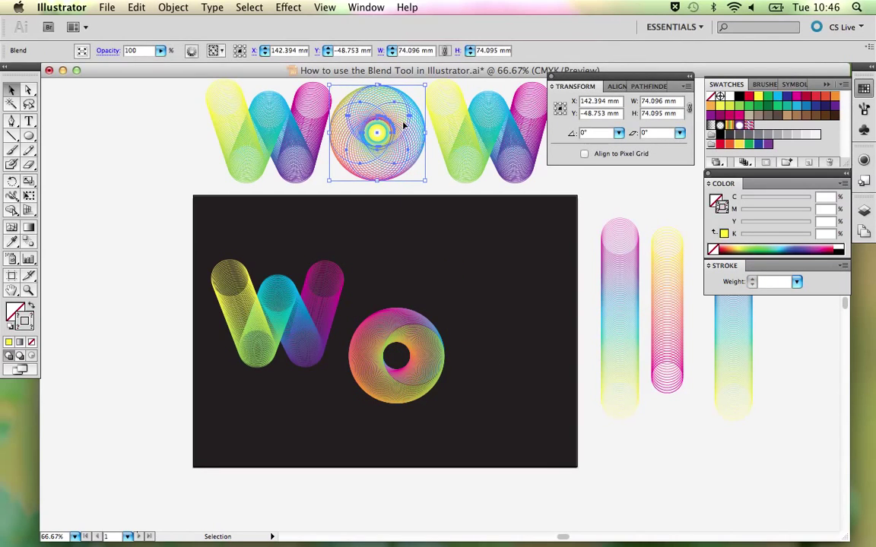
left_click_drag(404, 125, 500, 264)
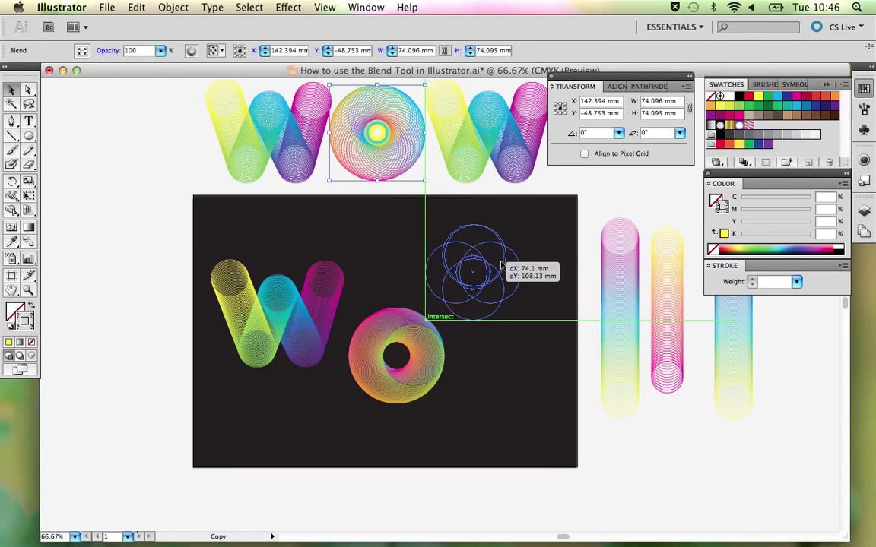
left_click(550, 348)
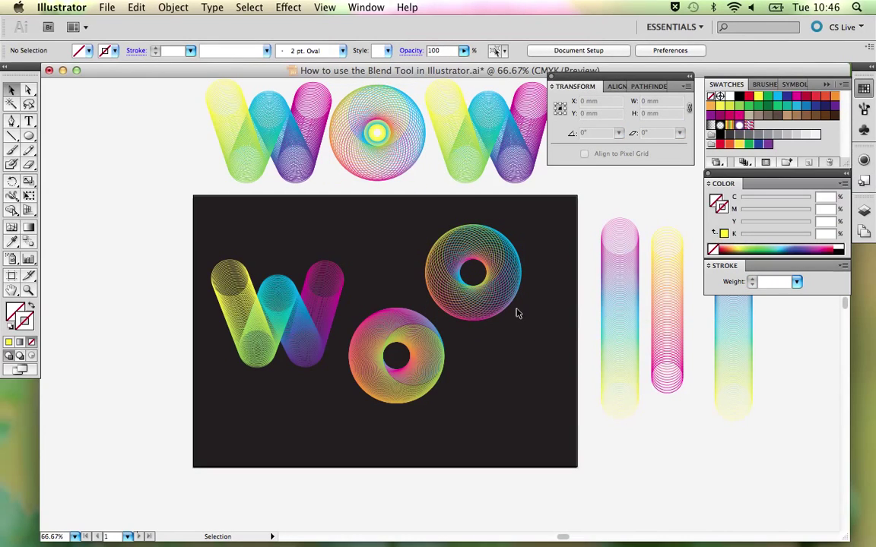
left_click(439, 357)
left_click(479, 375)
Set the lower O blend to 18 specified steps, keeping the stroke weight at 1 pt
left_click(418, 349)
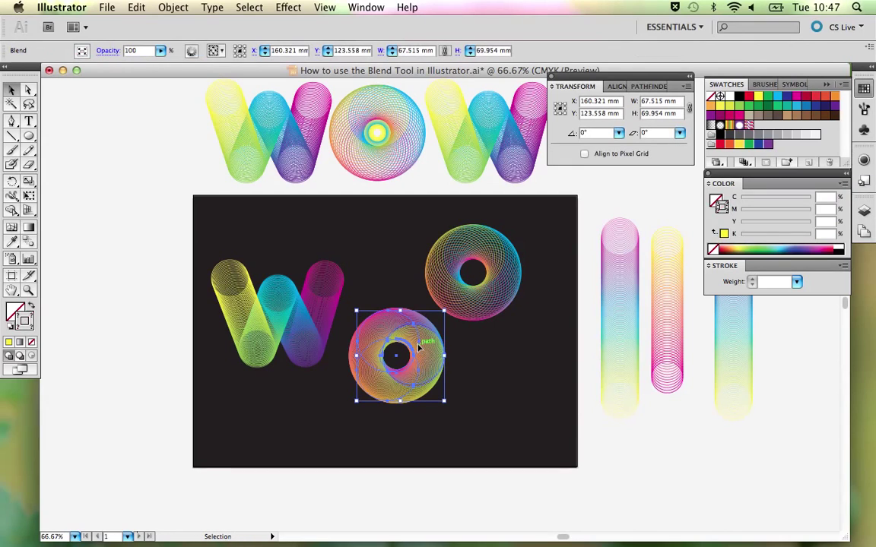
double_click(27, 244)
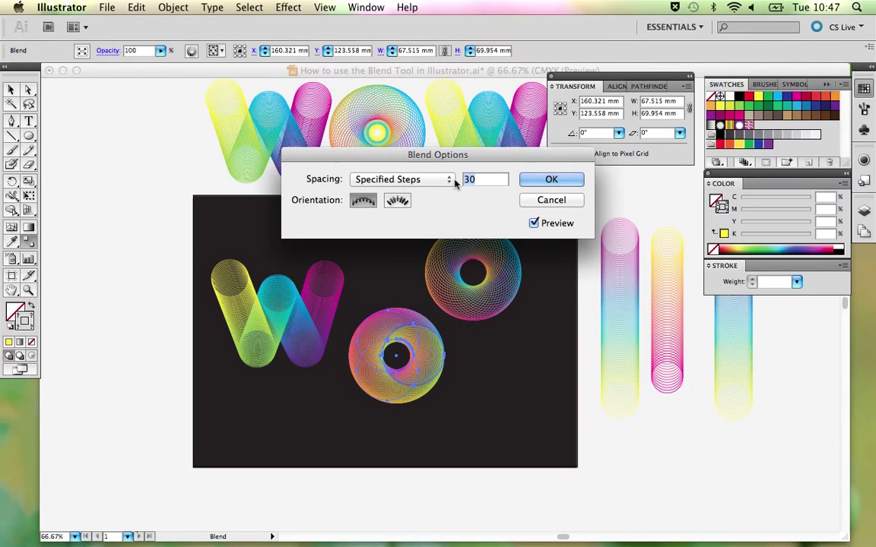
type("20")
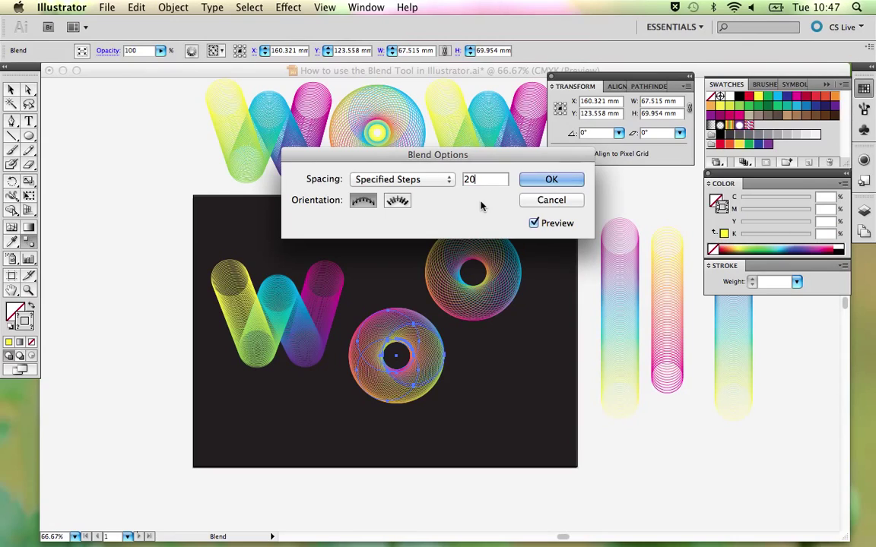
double_click(469, 179)
type("18")
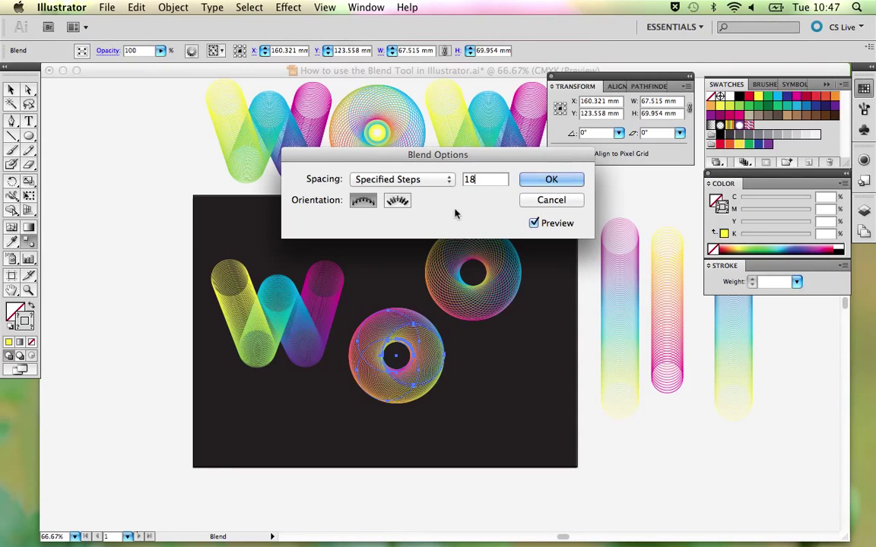
left_click(532, 182)
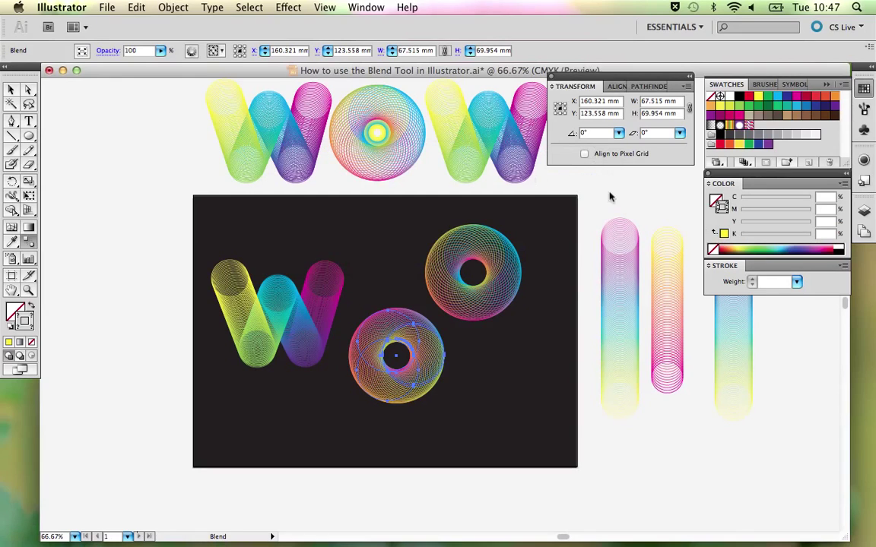
left_click(795, 282)
left_click(778, 282)
key("v")
left_click(496, 342)
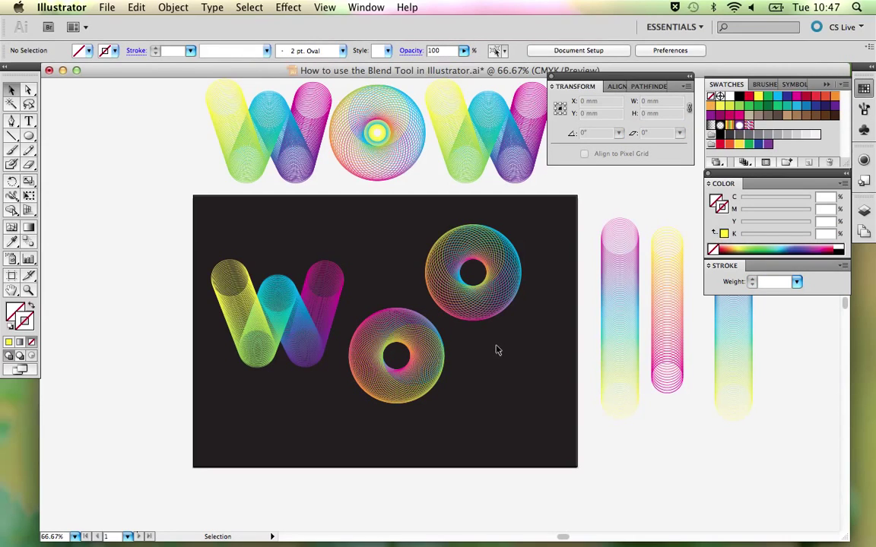
Change the lower O blend to 15 specified steps and pick out its circle path
left_click(380, 312)
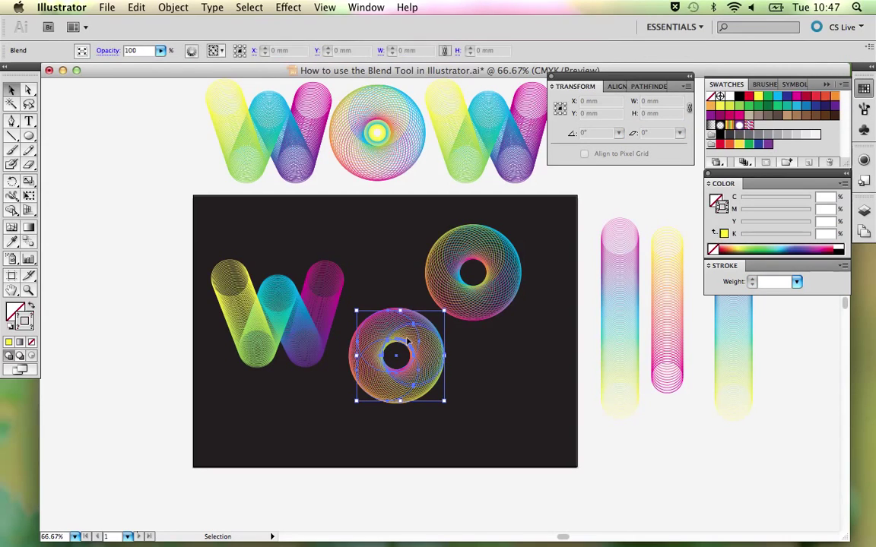
left_click(28, 241)
double_click(28, 241)
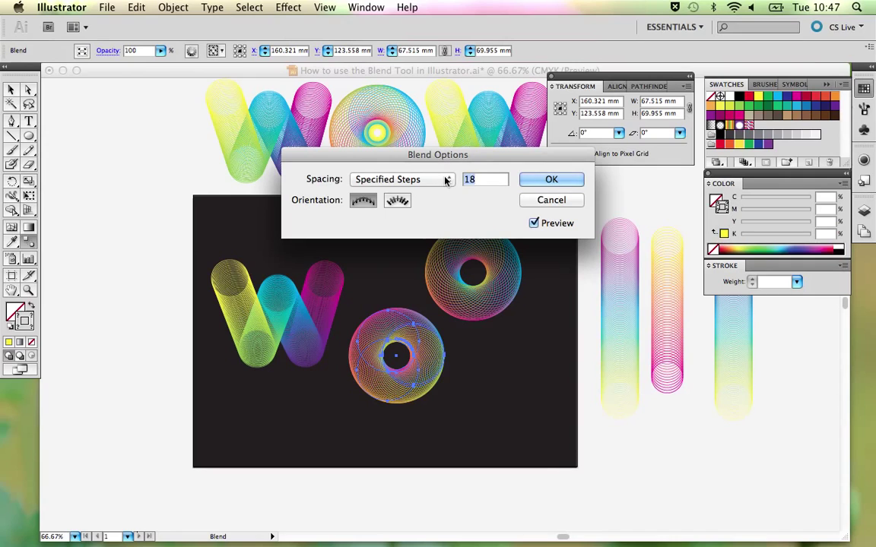
type("15")
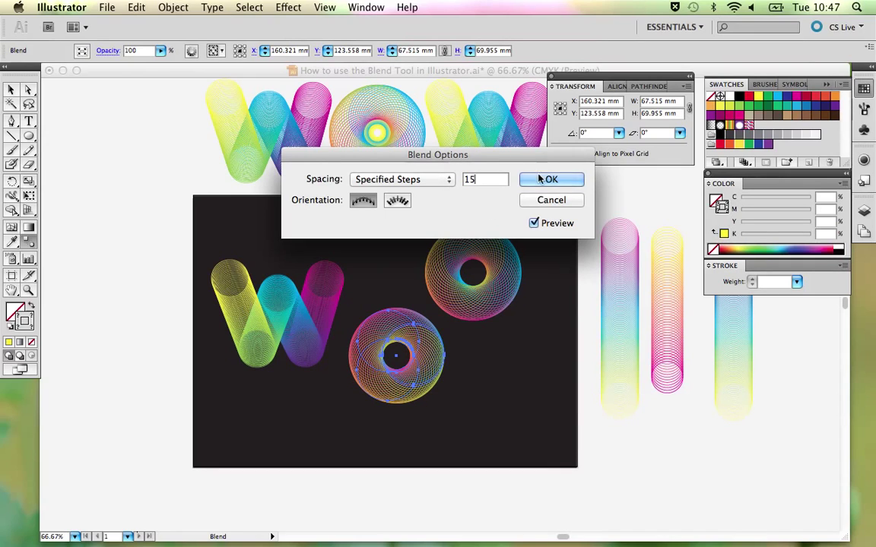
left_click(541, 179)
key("v")
left_click(527, 254)
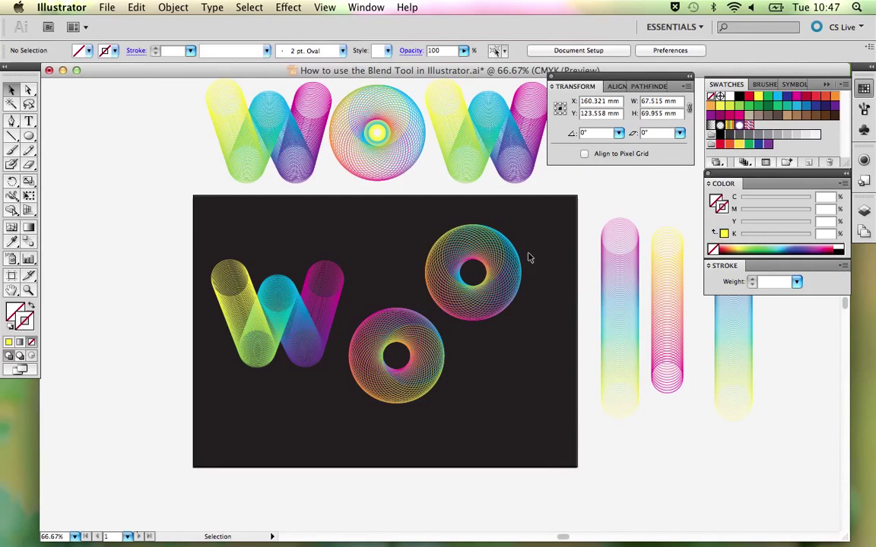
left_click(28, 90)
left_click(395, 330)
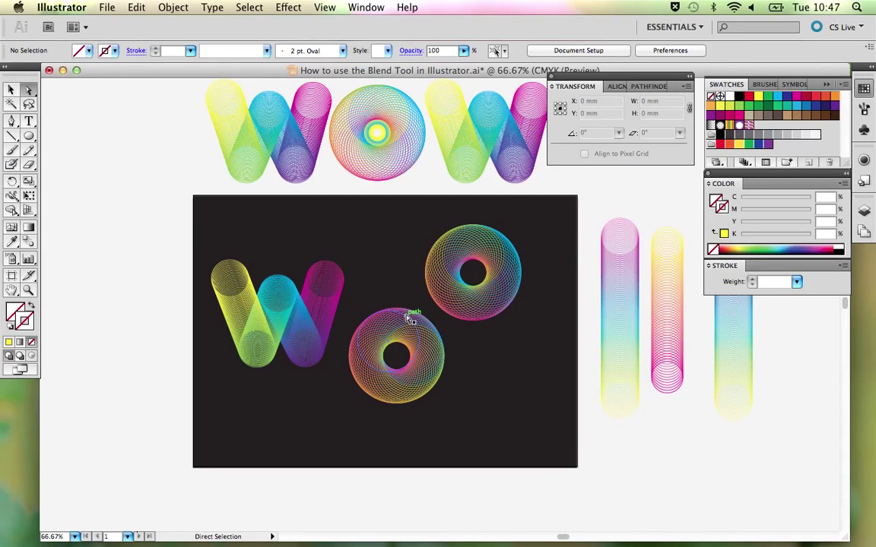
Select one circle of the lower O and fill it green instead of cyan
left_click(324, 7)
left_click(509, 374)
left_click(395, 315)
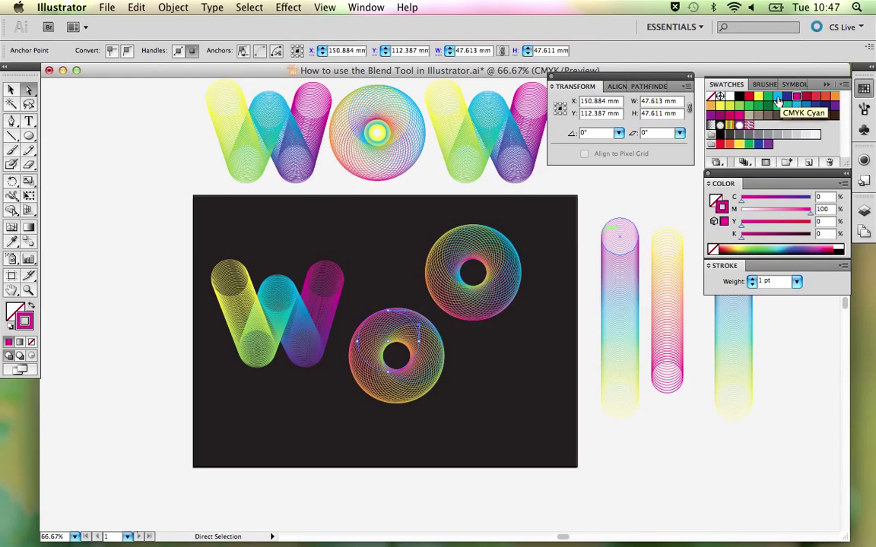
left_click(778, 100)
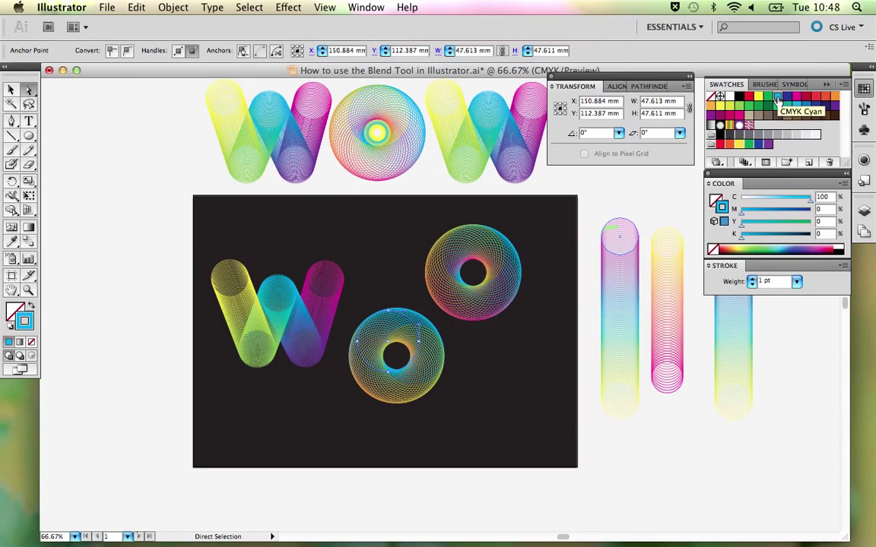
left_click(739, 105)
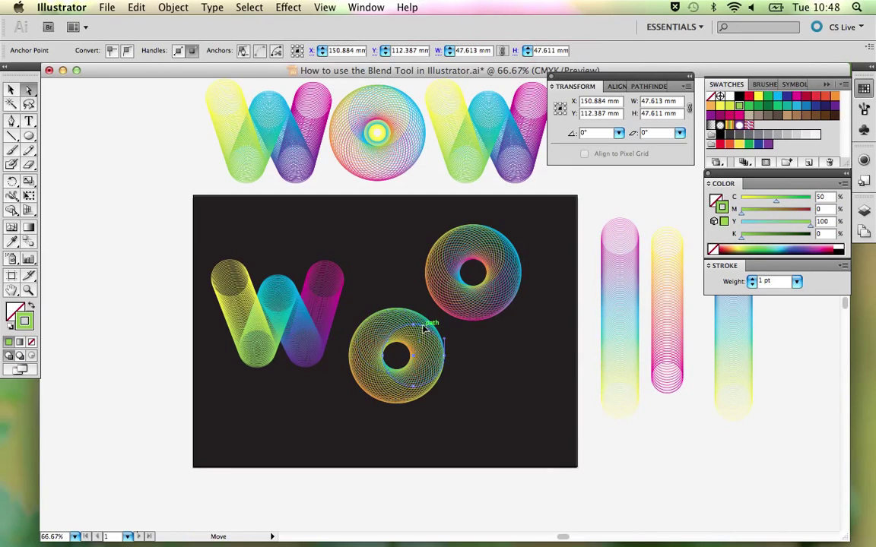
Fill another lower-O circle cyan and the bottom circle magenta
left_click(426, 328)
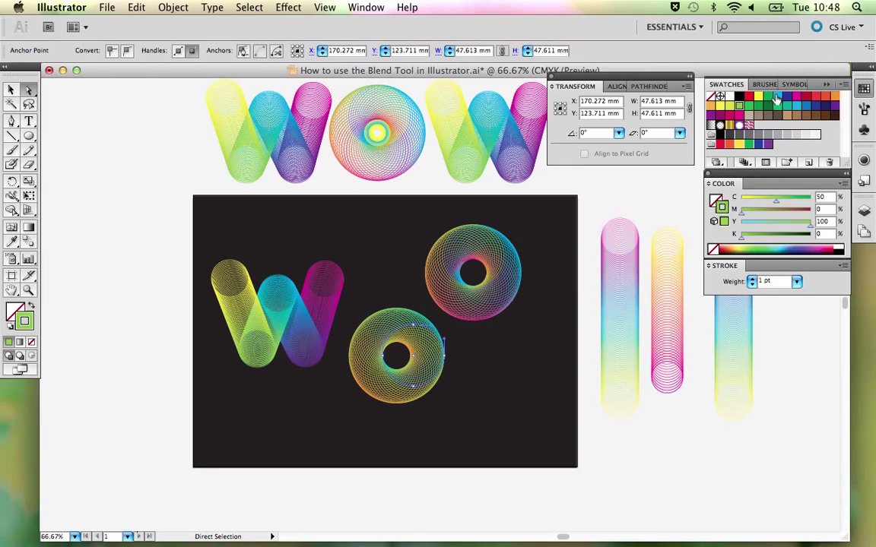
left_click(777, 99)
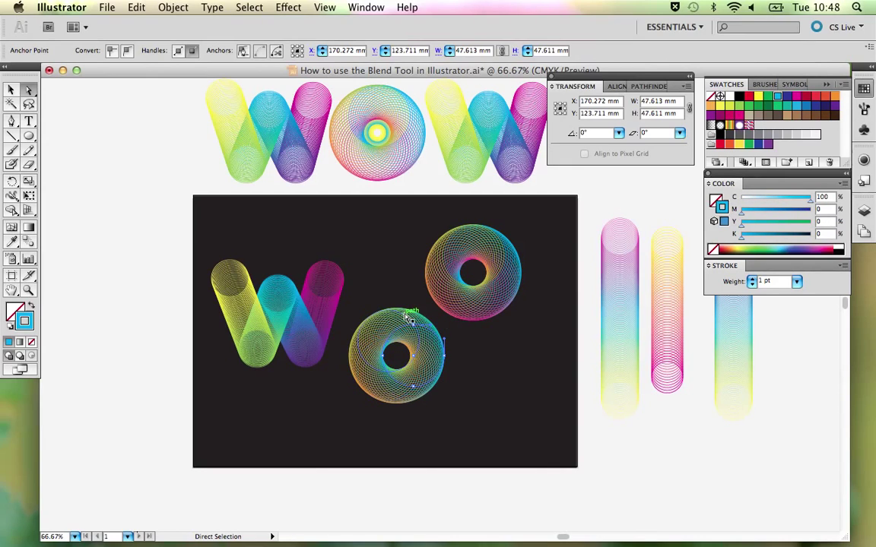
left_click(379, 402)
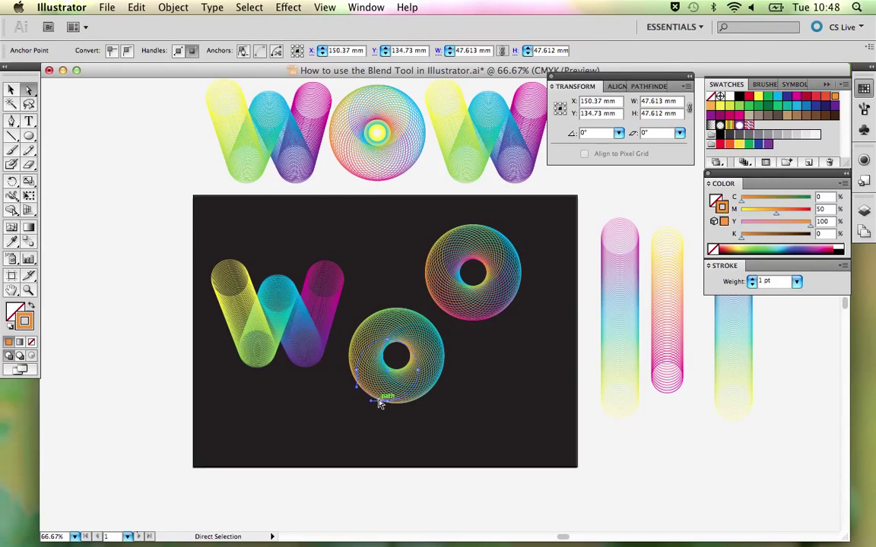
left_click(796, 96)
left_click(489, 397)
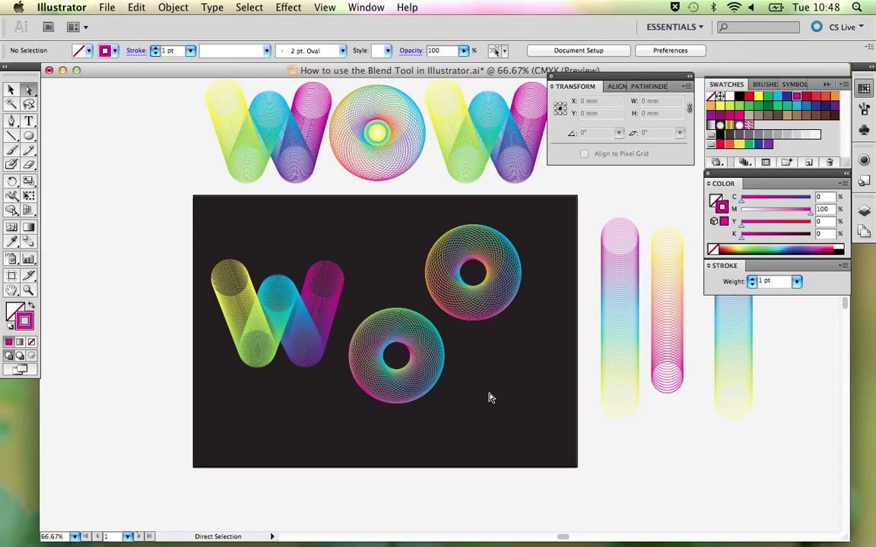
Reposition the lower O's top circle up and left, checking in Outline view
left_click(426, 334)
left_click(426, 338)
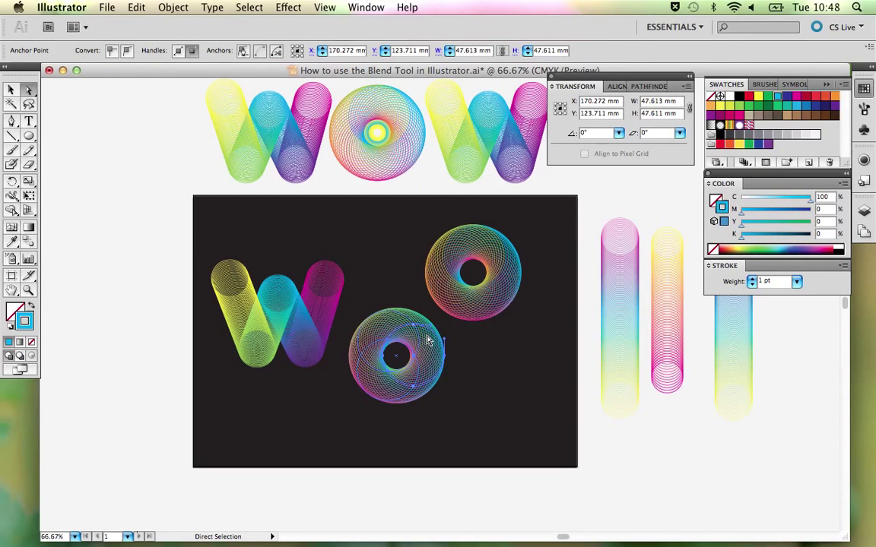
key("ctrl+y")
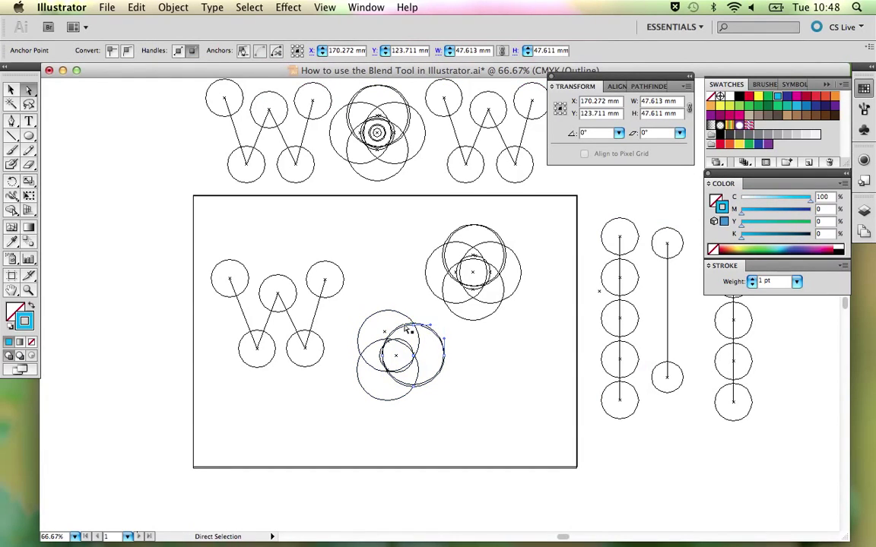
left_click_drag(426, 336, 407, 329)
key("ctrl+y")
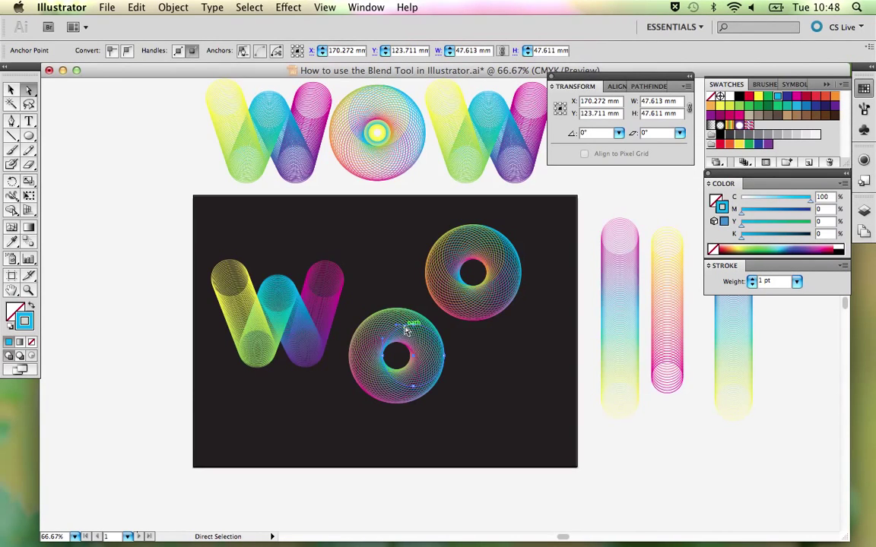
Fill the left blend column yellow and nudge a lower-O circle up and left
left_click(620, 319, "shift")
left_click(758, 99)
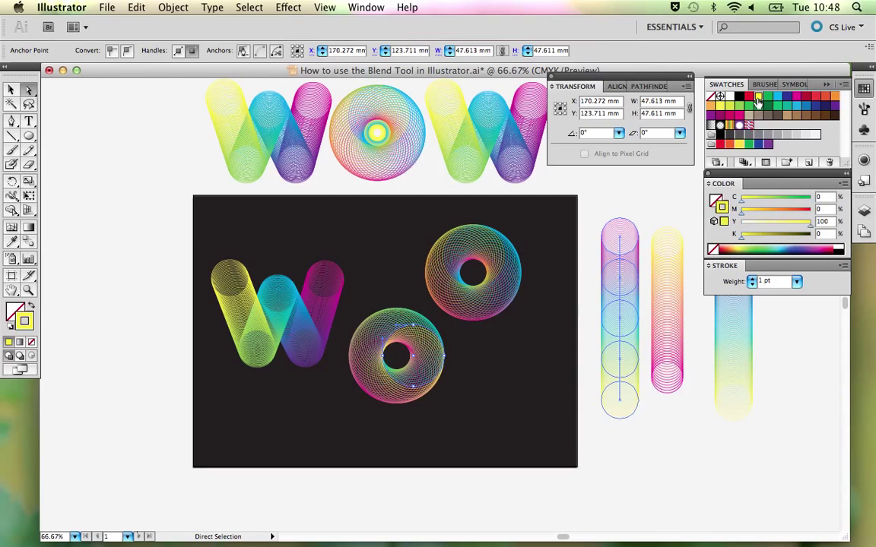
left_click(474, 382)
key("a")
left_click(413, 332)
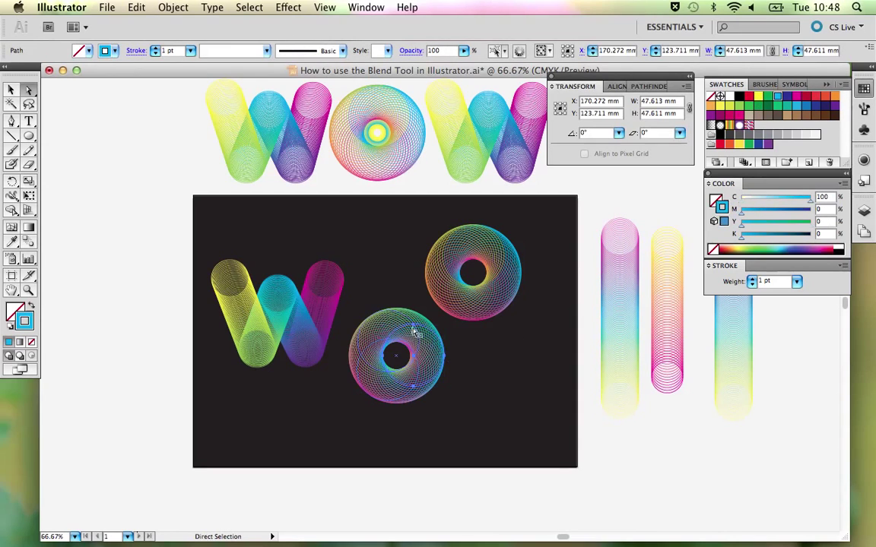
left_click_drag(414, 328, 412, 325)
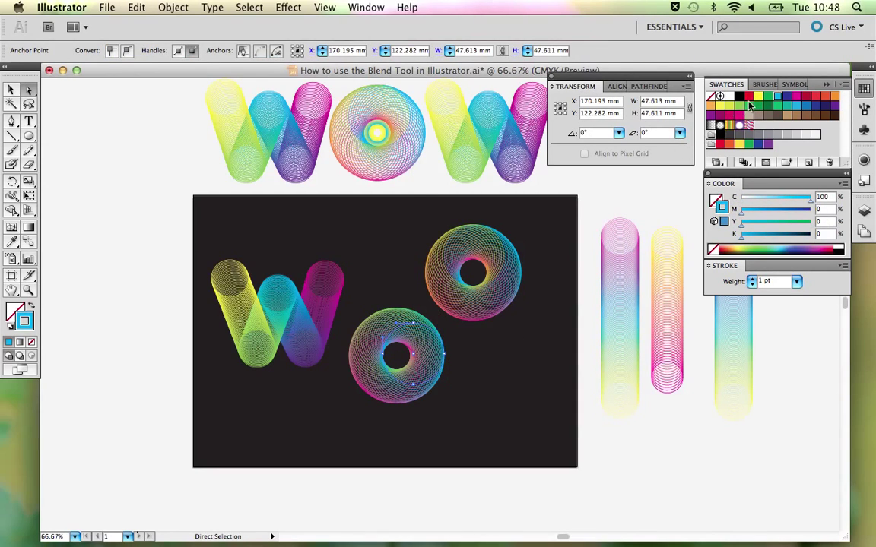
left_click(758, 97)
key("cmd+z")
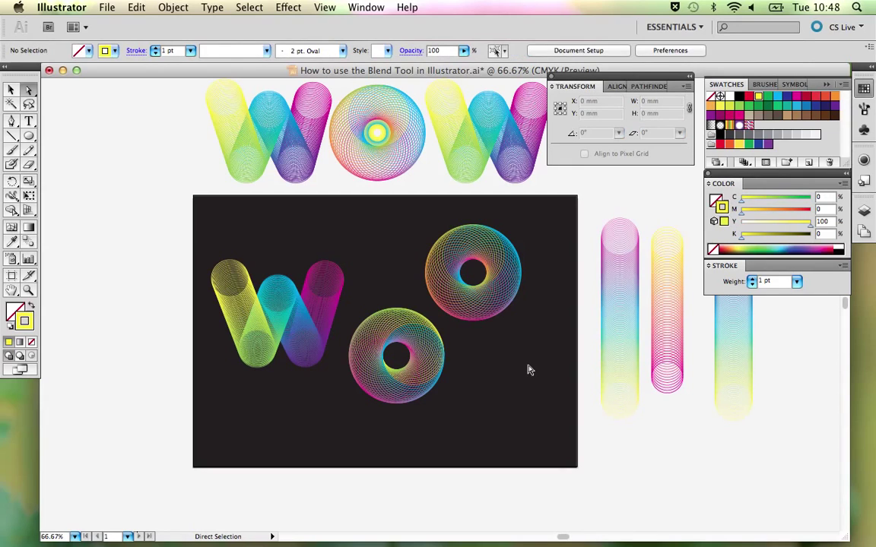
left_click(493, 391)
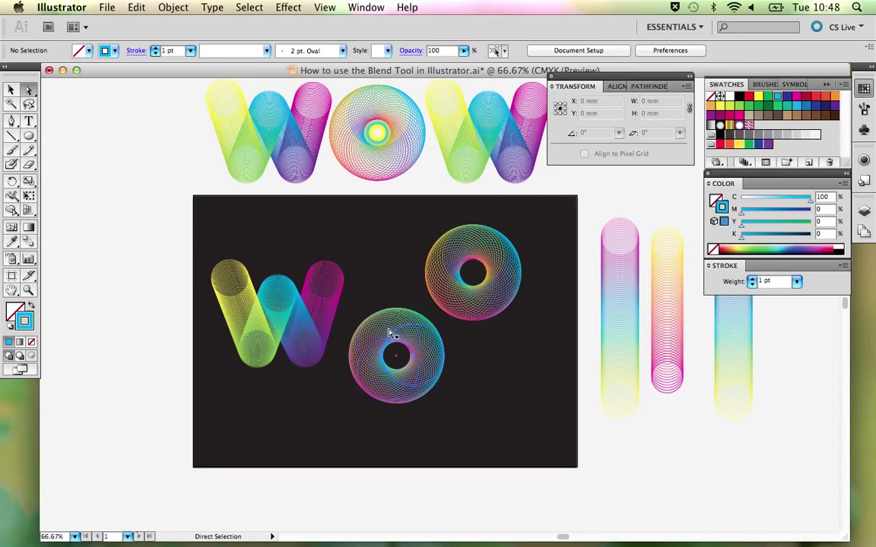
Colour the circle on the lower O's right side yellow
left_click(443, 344)
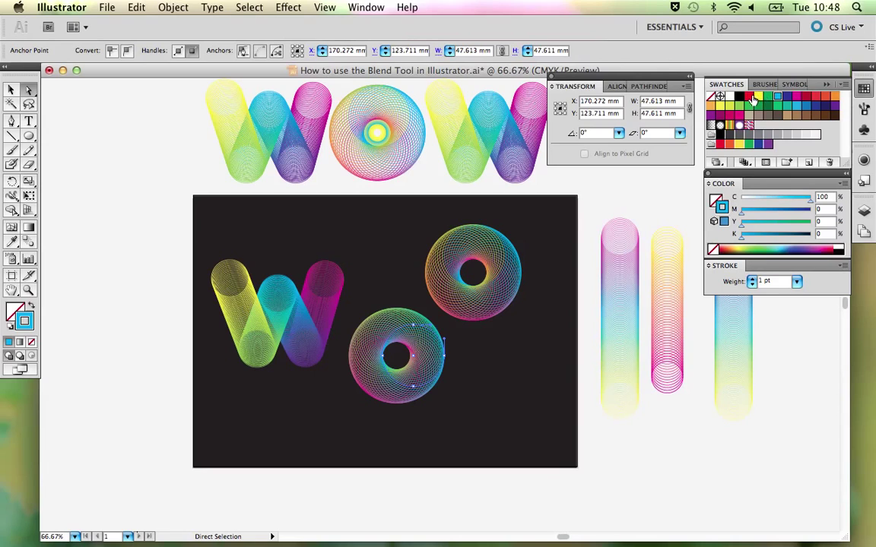
left_click(757, 99)
left_click(494, 361)
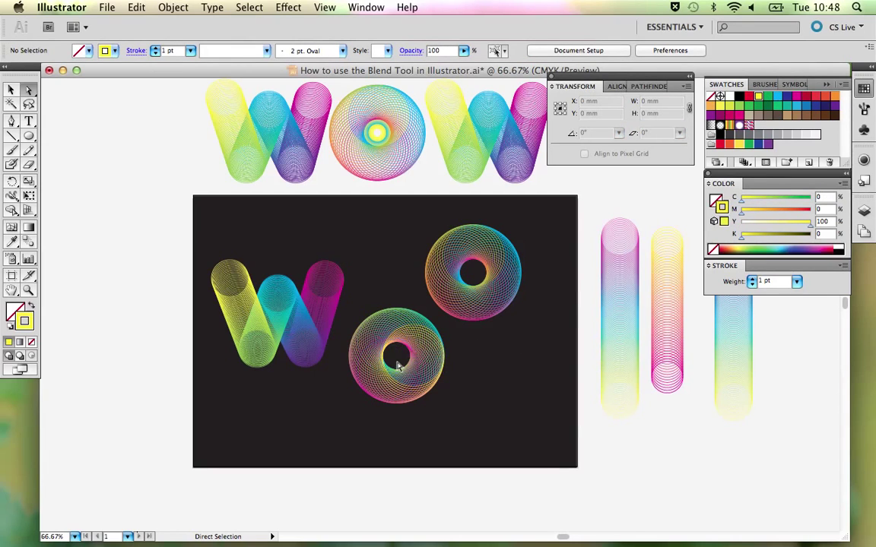
left_click(432, 346)
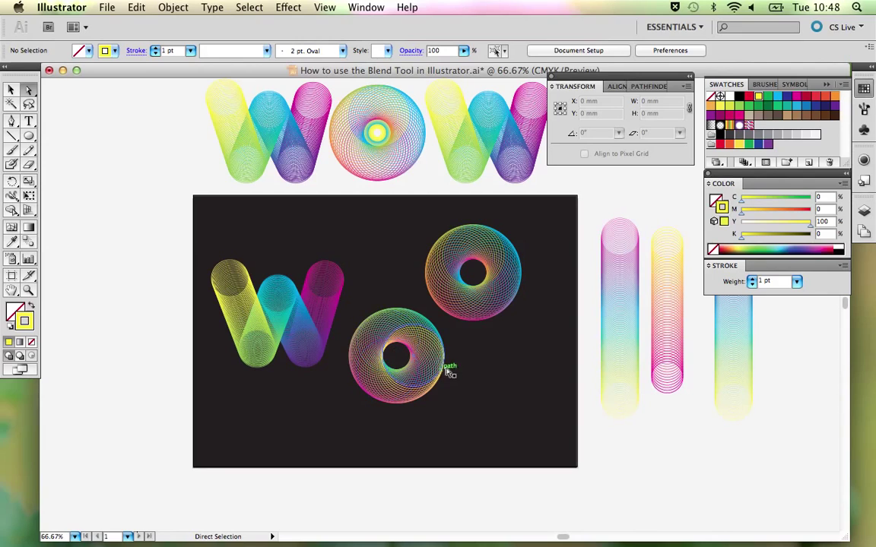
left_click(521, 351)
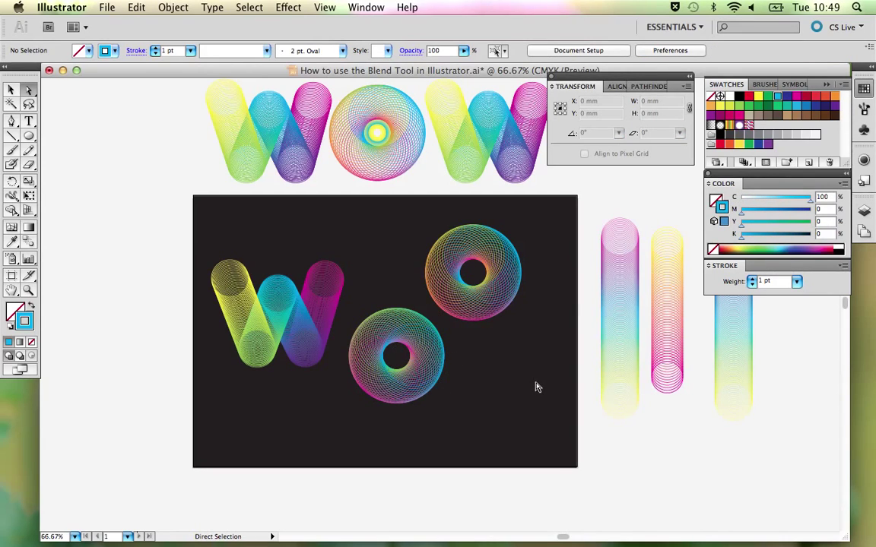
Move the lower donut up beside the W and nudge the upper-right donut up and right
key("v")
left_click_drag(427, 366, 428, 324)
left_click_drag(513, 294, 546, 287)
left_click(473, 361)
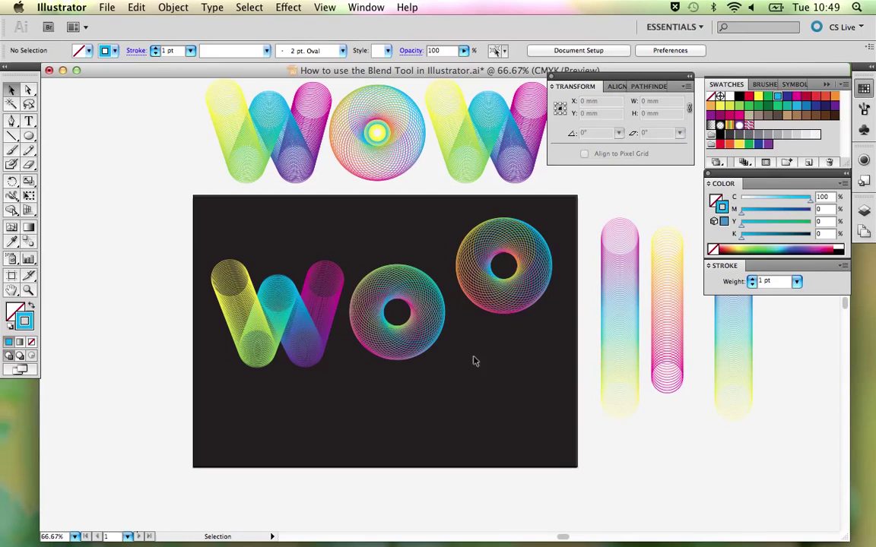
Set the lower donut blend to 13 specified steps
left_click(427, 339)
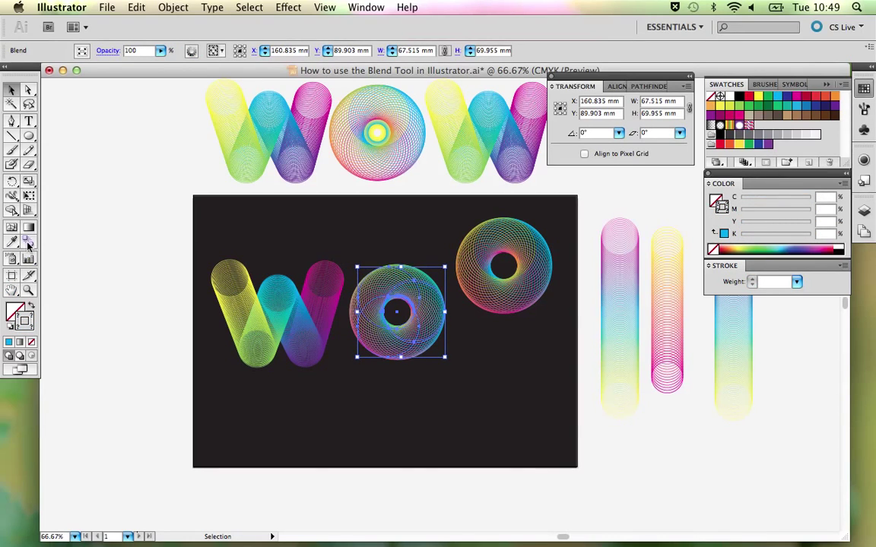
double_click(28, 243)
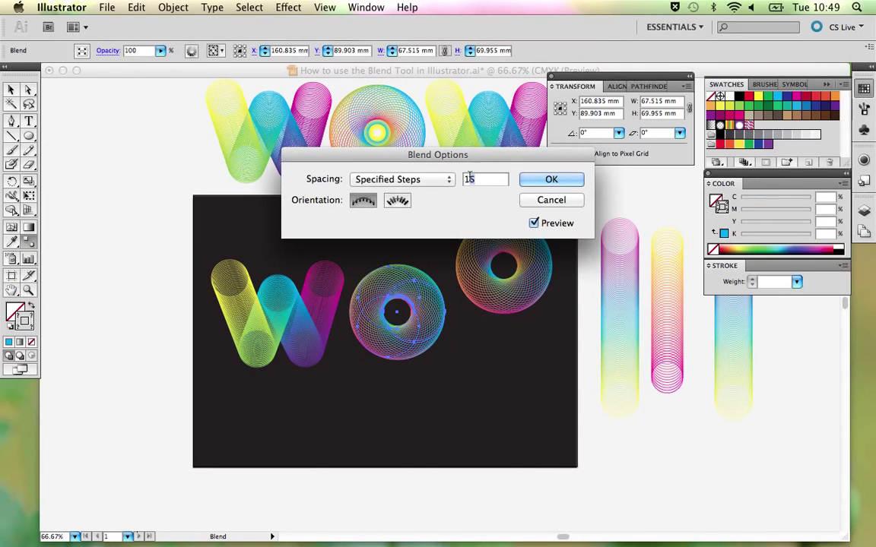
type("13")
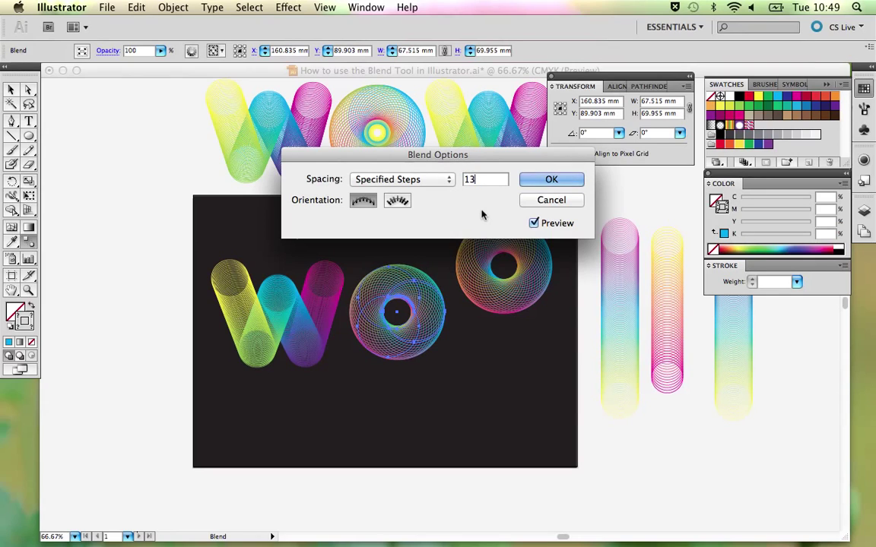
left_click(551, 180)
left_click(486, 344)
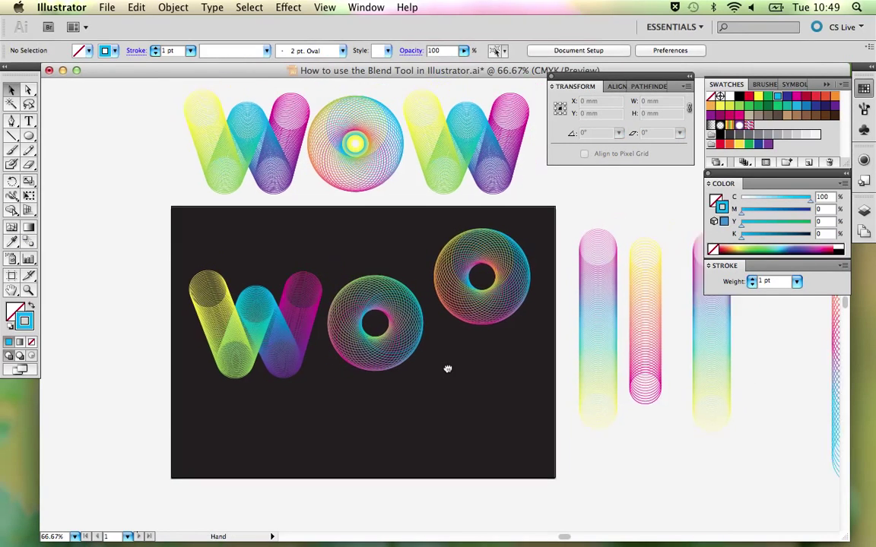
Set the W blend to 40 specified steps
scroll(448, 369, "right", 5)
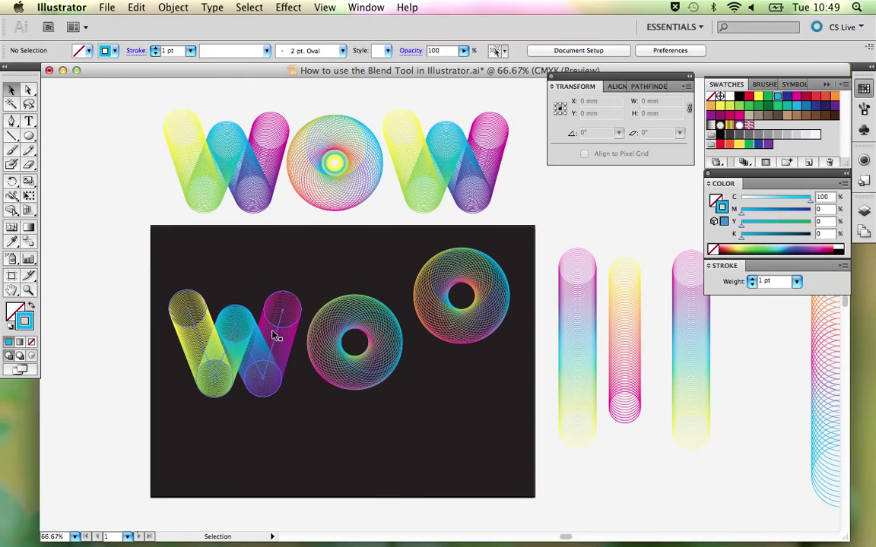
left_click(275, 336)
double_click(29, 242)
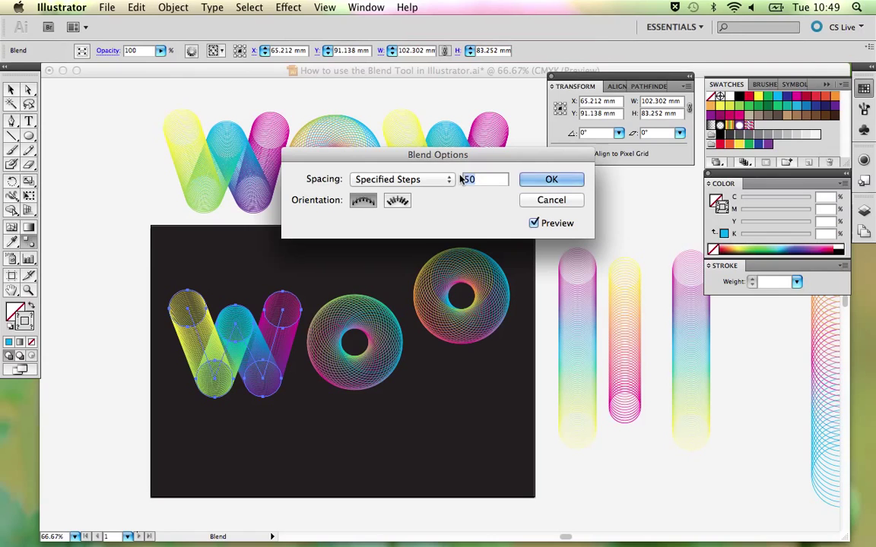
type("40")
key("Return")
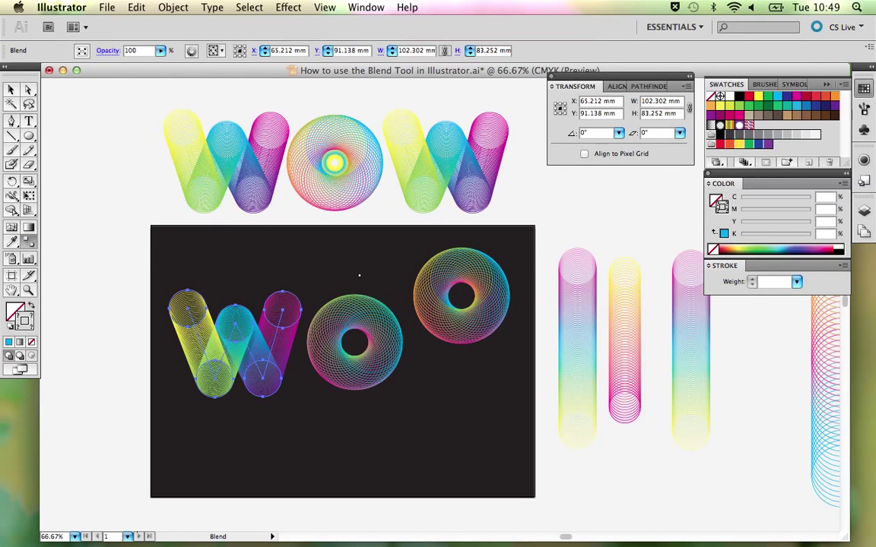
key("v")
left_click(358, 276)
Delete the upper-right donut and nudge the remaining donut slightly down and left
left_click(454, 283)
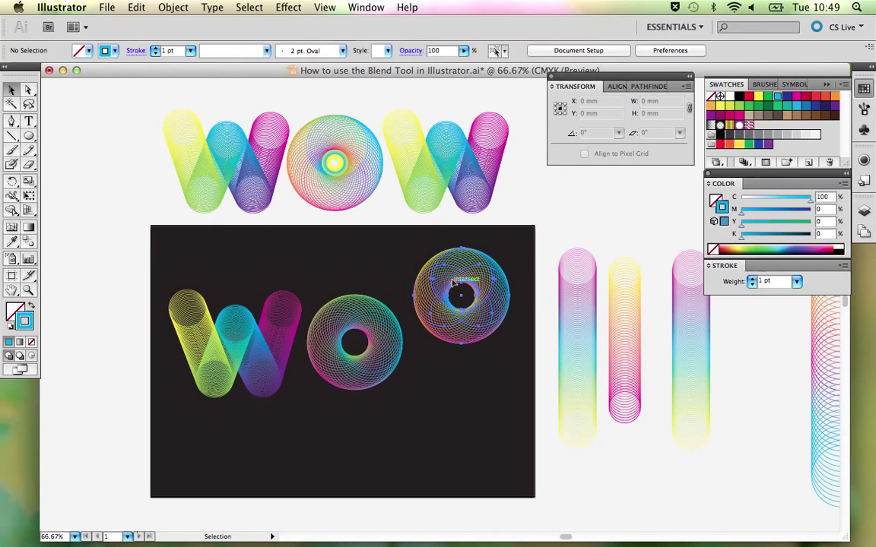
key("Delete")
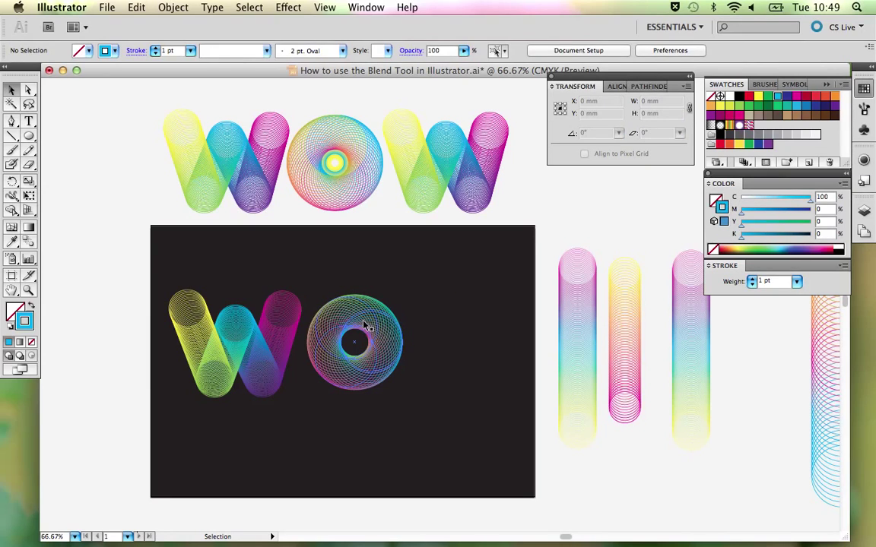
left_click(364, 325)
left_click_drag(364, 325, 362, 331)
left_click(445, 289)
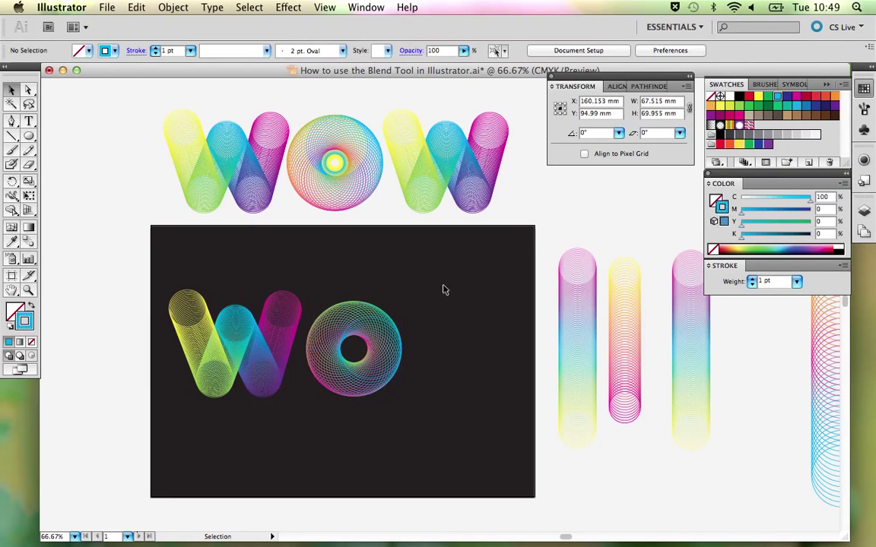
Move the top O blend down onto the dark artboard, then back into the WOW lettering
left_click(338, 161)
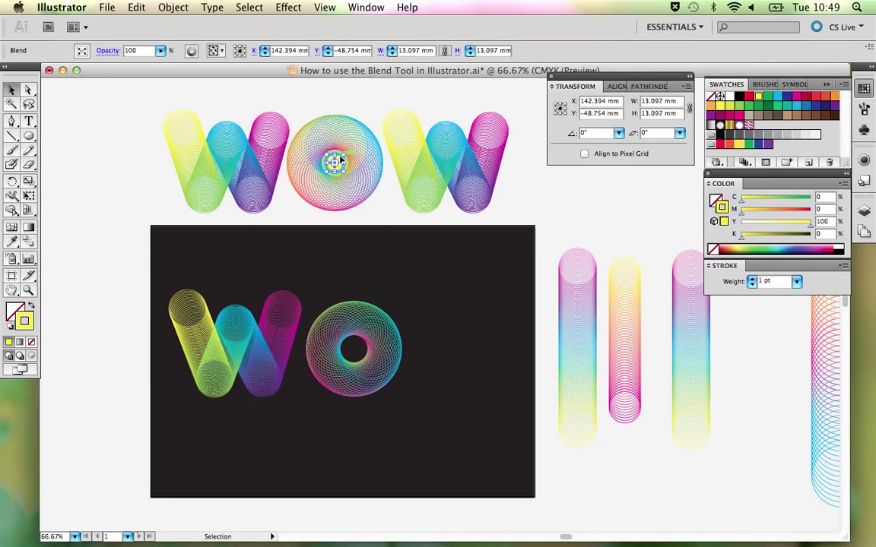
left_click(312, 154)
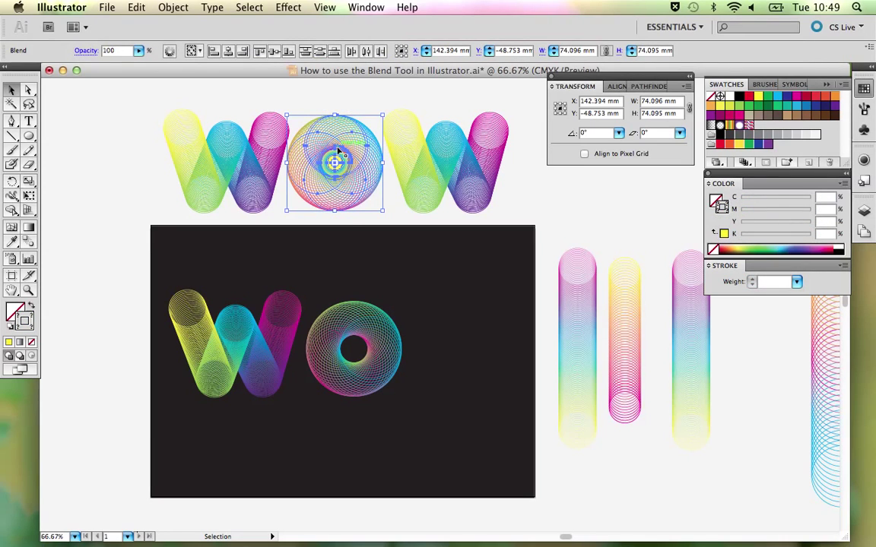
left_click_drag(339, 151, 476, 297)
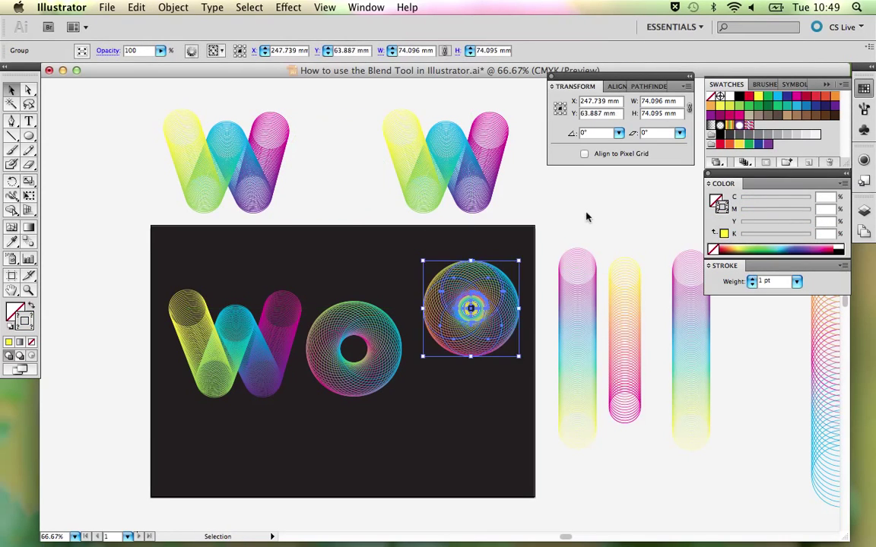
left_click(586, 215)
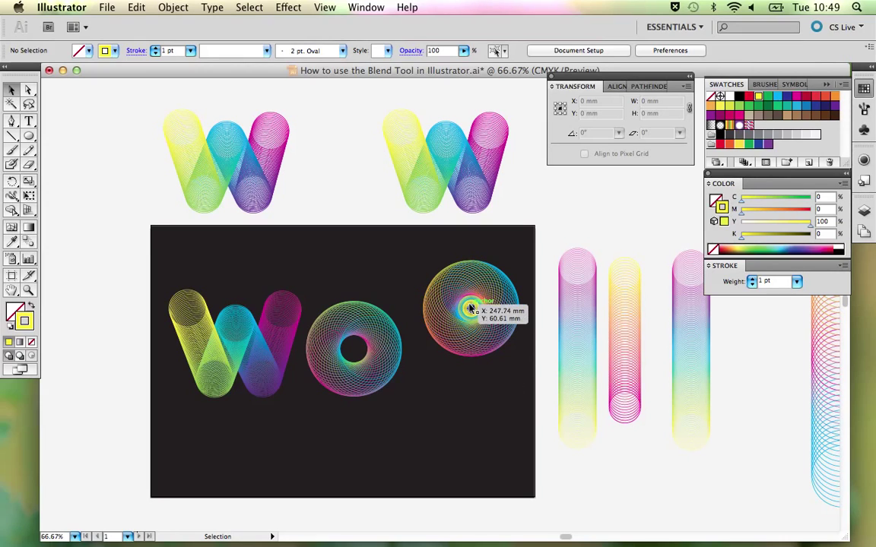
left_click_drag(485, 340, 347, 191)
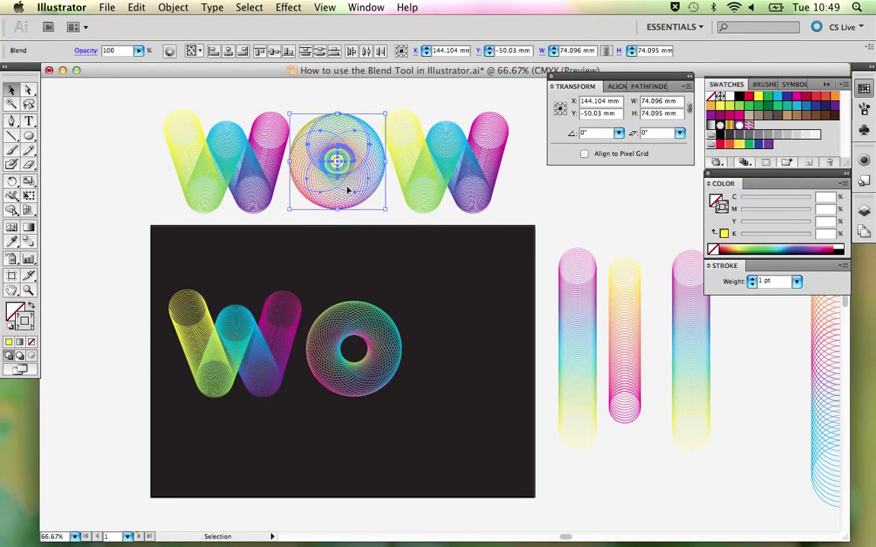
Option-drag a copy of the top O's small yellow inner circle beside the remaining donut
left_click(377, 102)
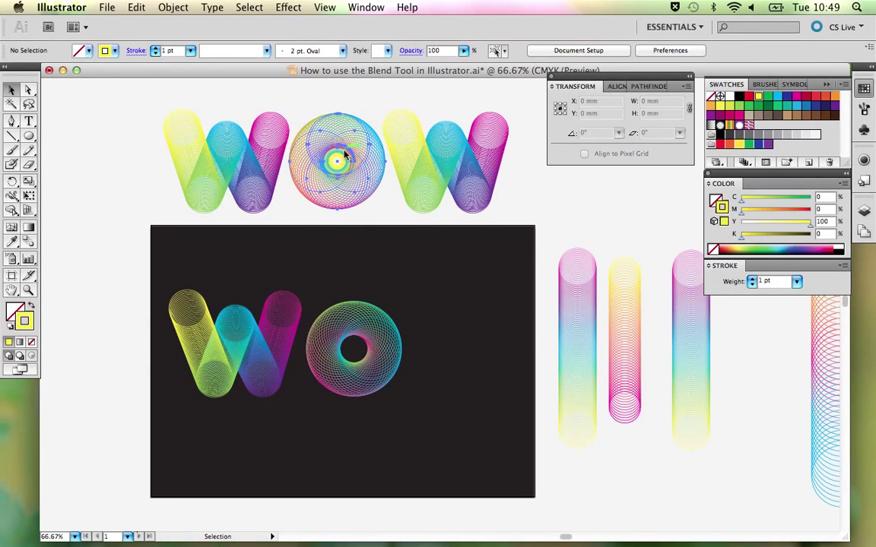
left_click(338, 158)
mouse_move(332, 135)
left_mouse_down()
mouse_move(356, 180)
mouse_move(419, 238)
left_mouse_up()
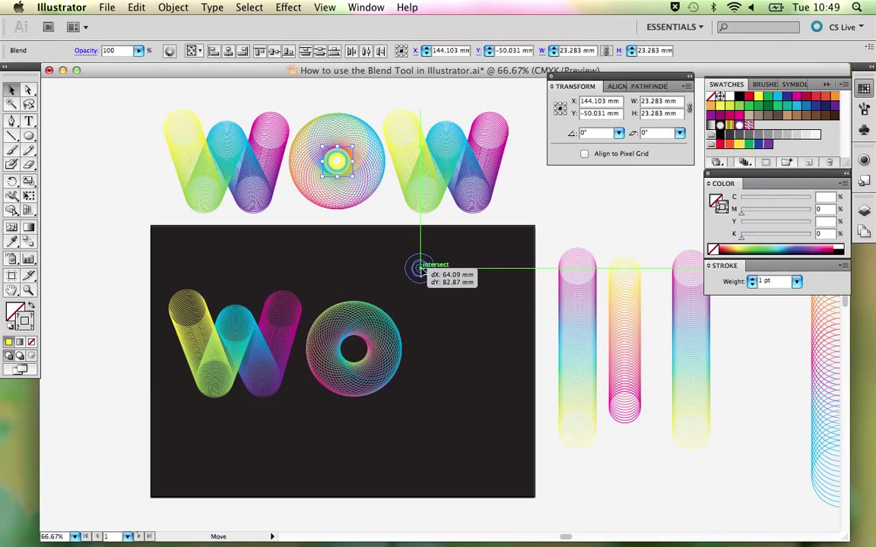
left_click_drag(419, 238, 431, 305)
left_click(445, 287)
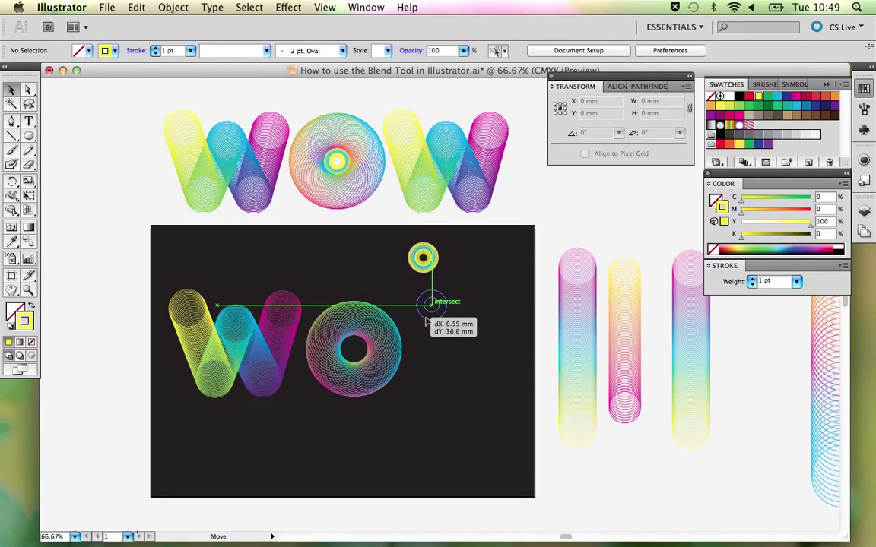
left_click(484, 309)
Zoom in on the rainbow donut and the small yellow rings
key("z")
left_click_drag(324, 225, 494, 453)
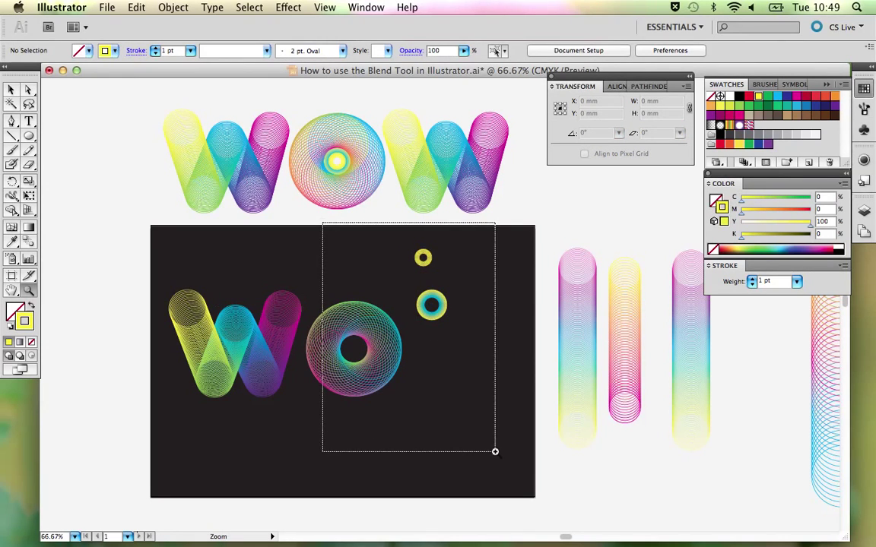
left_click_drag(492, 274, 439, 338)
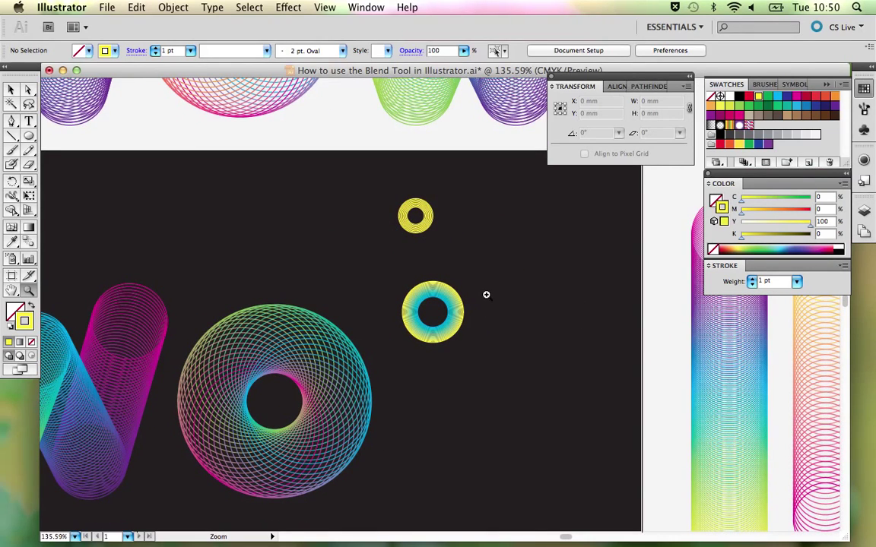
left_click(29, 136)
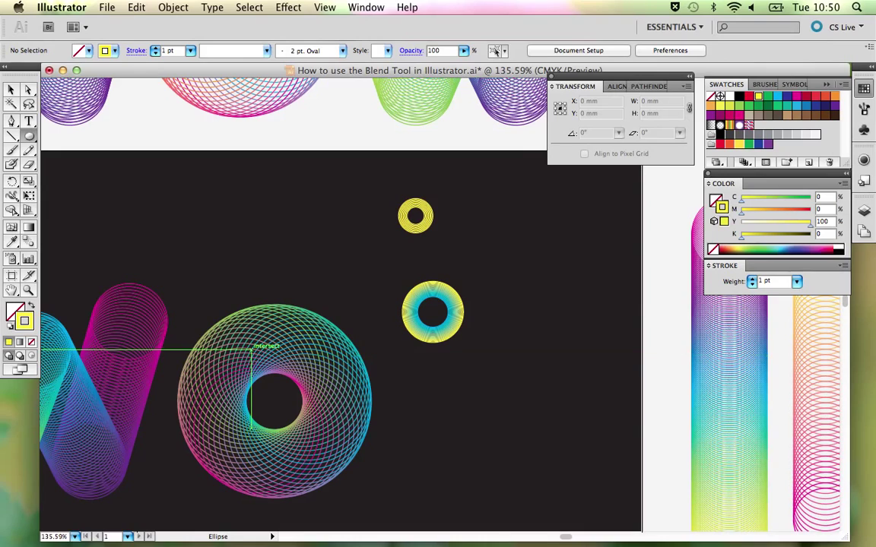
Lock the rainbow donut blend with Object > Lock > Selection
key("v")
left_click(253, 354)
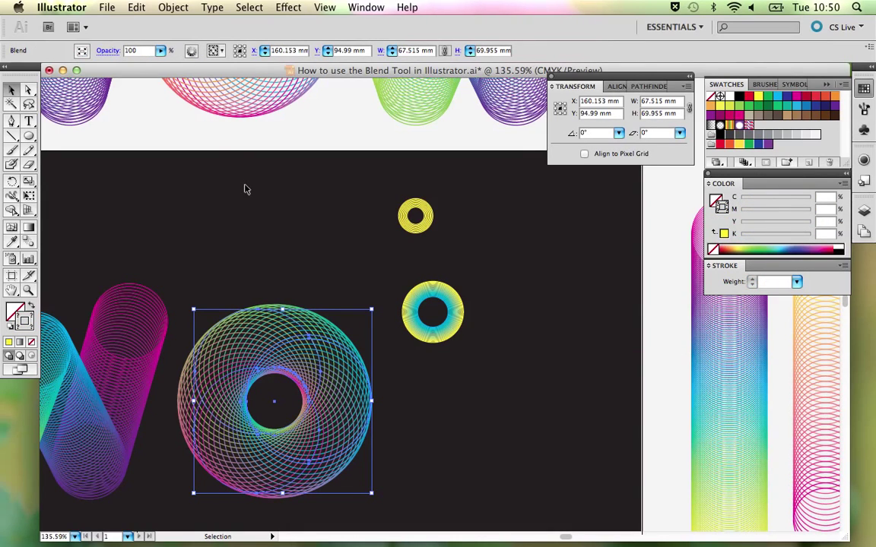
left_click(173, 7)
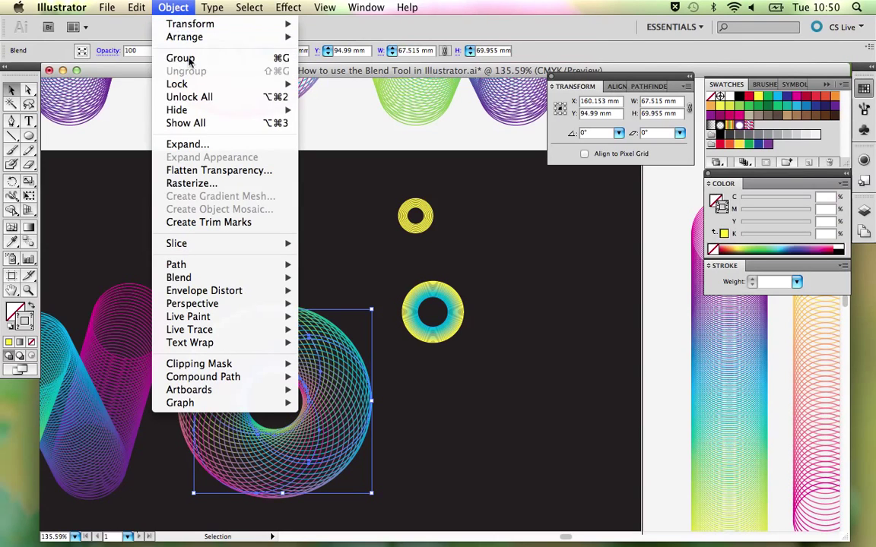
mouse_move(177, 83)
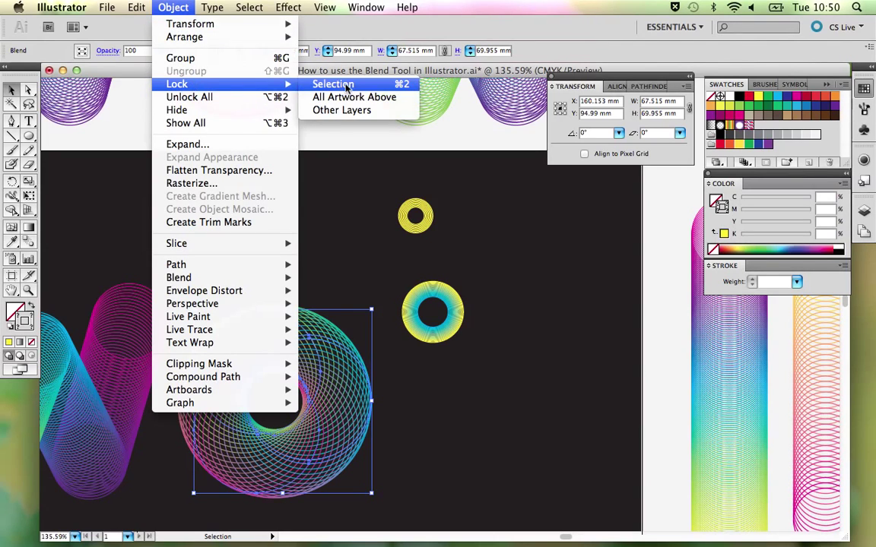
left_click(347, 88)
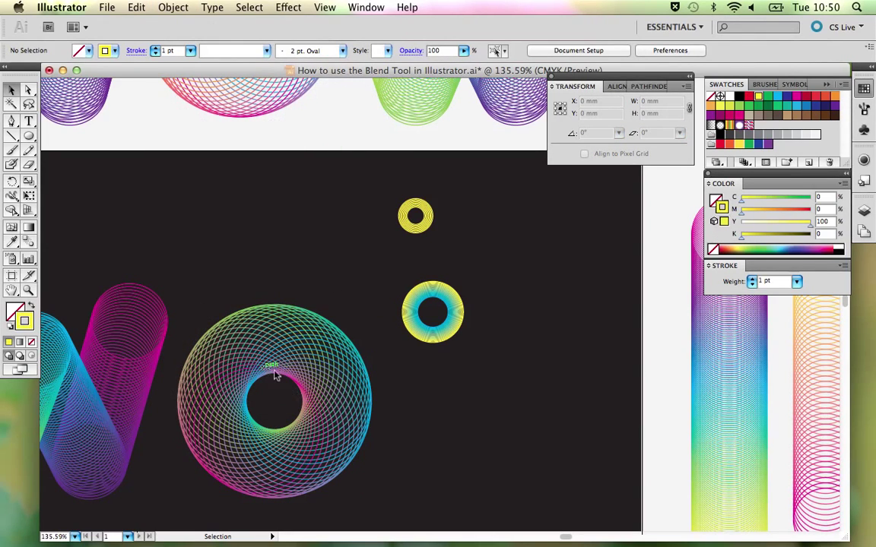
key("l")
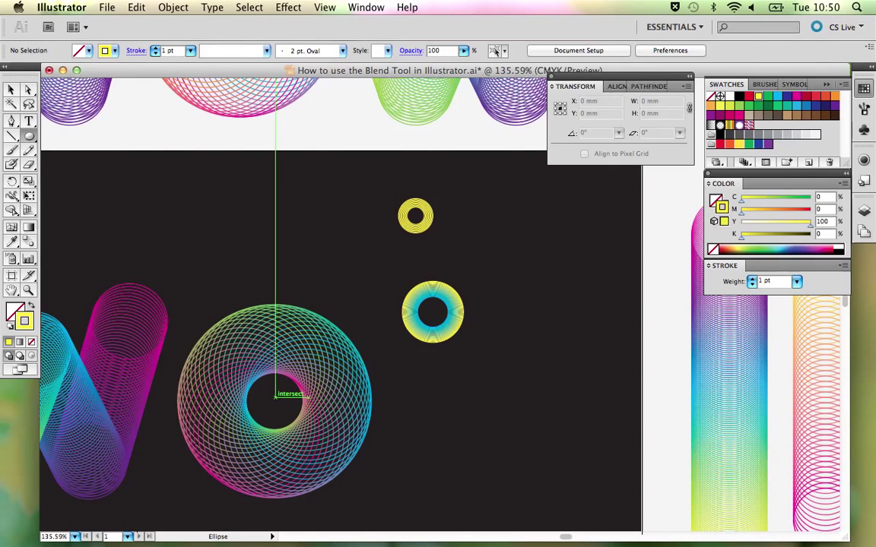
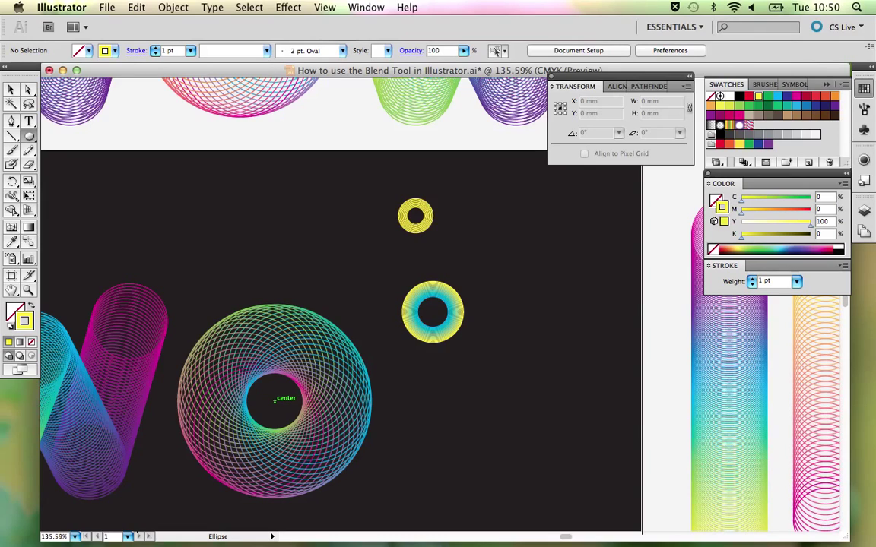
Draw a thin circle about 21.6 mm wide centred in the hole of the spirograph O
left_click_drag(274, 401, 305, 412)
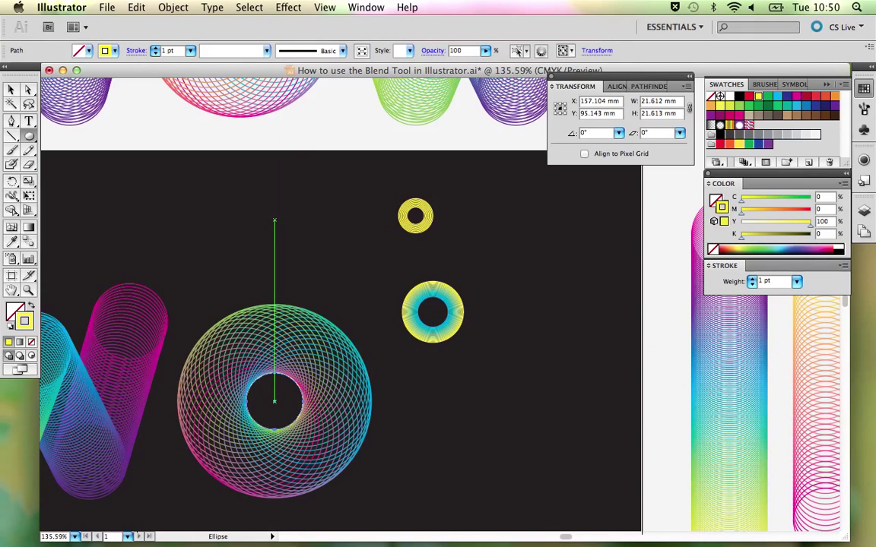
key("v")
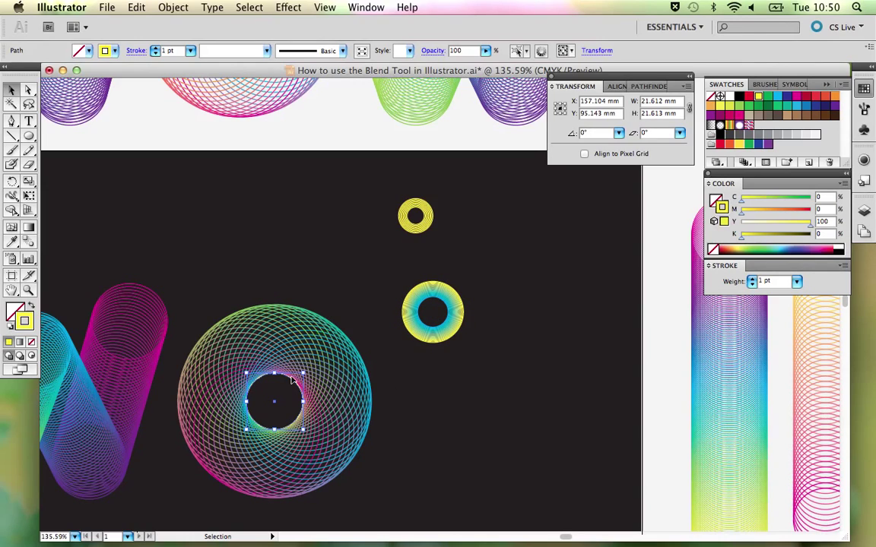
key("a")
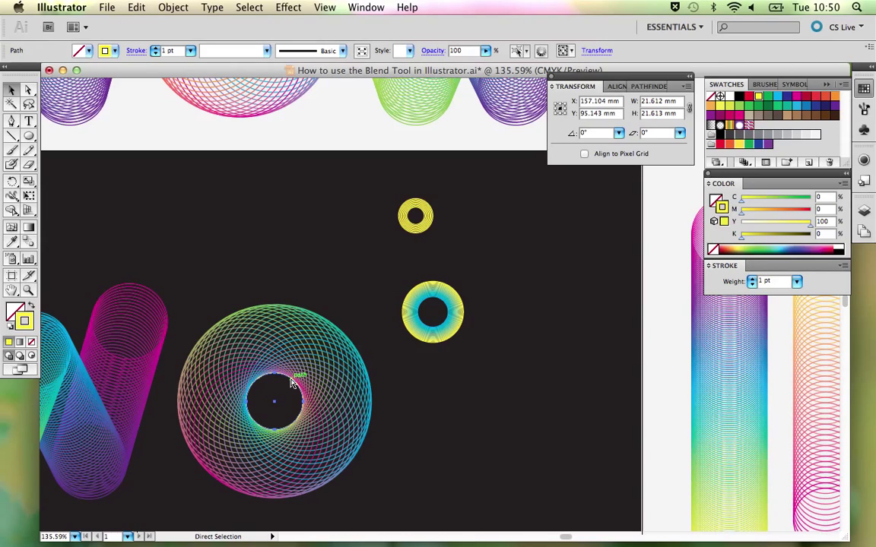
key("v")
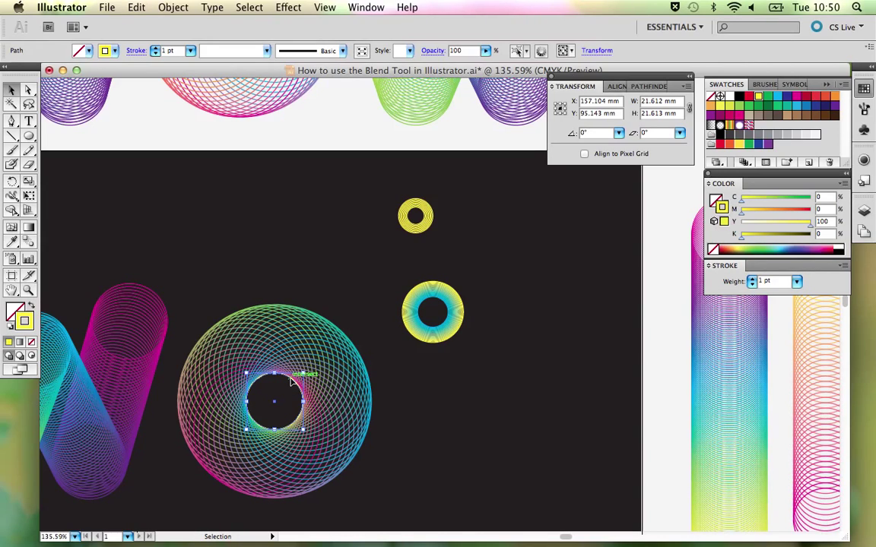
Scale the 21.6 mm inner circle uniformly to 60%, making it about 13 mm wide
key("s")
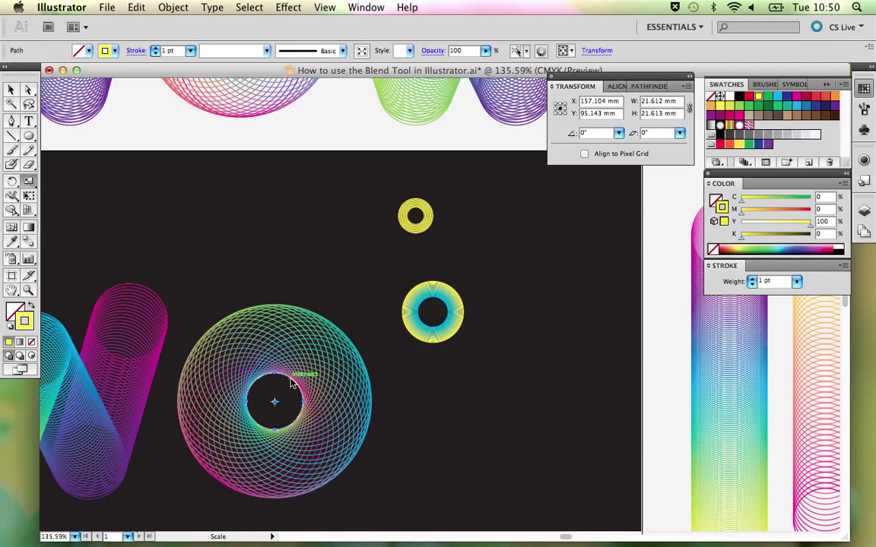
key("Return")
left_click_drag(436, 120, 244, 86)
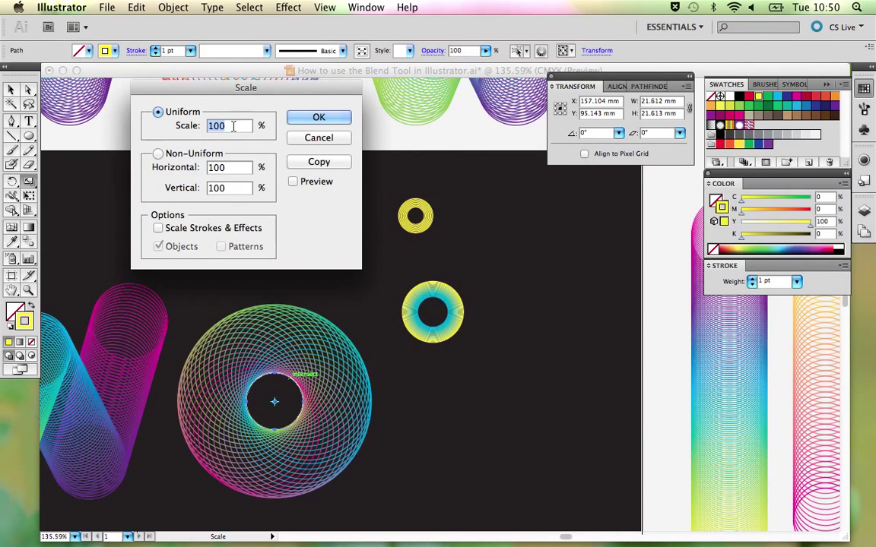
type("7")
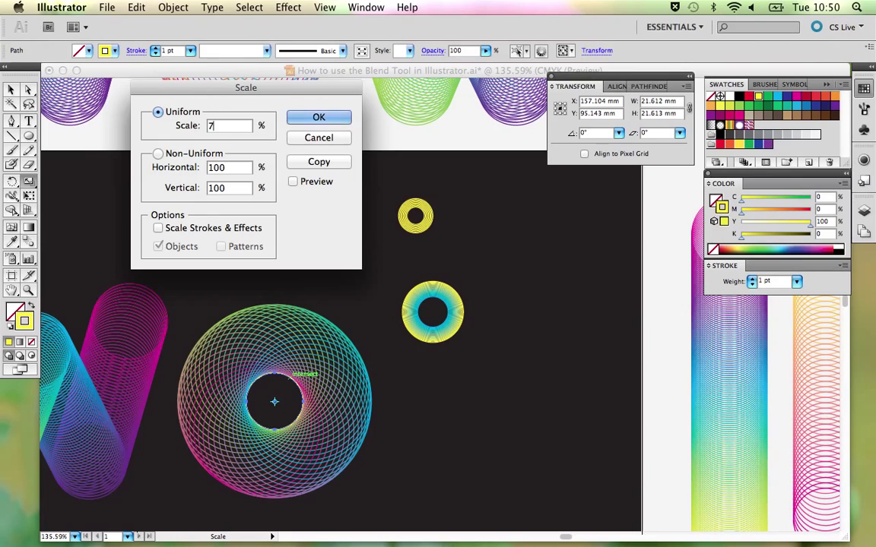
type("5")
left_click(294, 182)
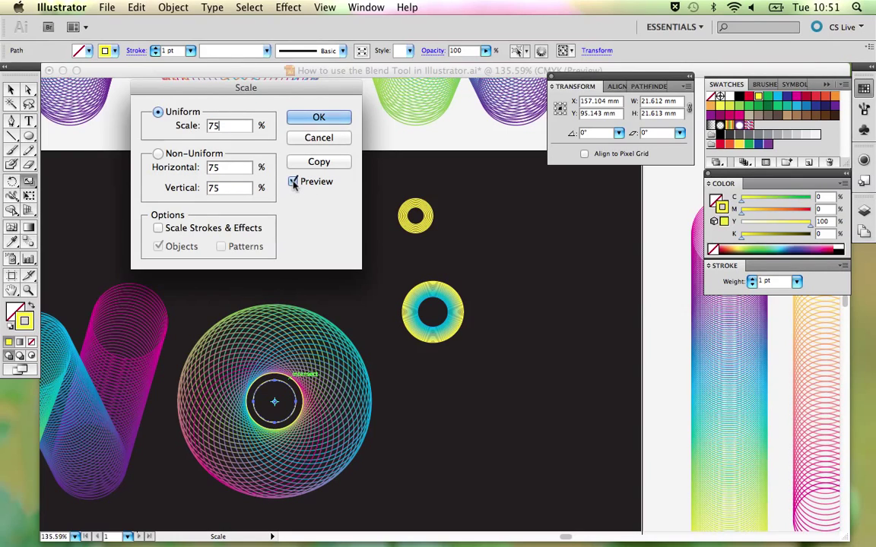
double_click(213, 126)
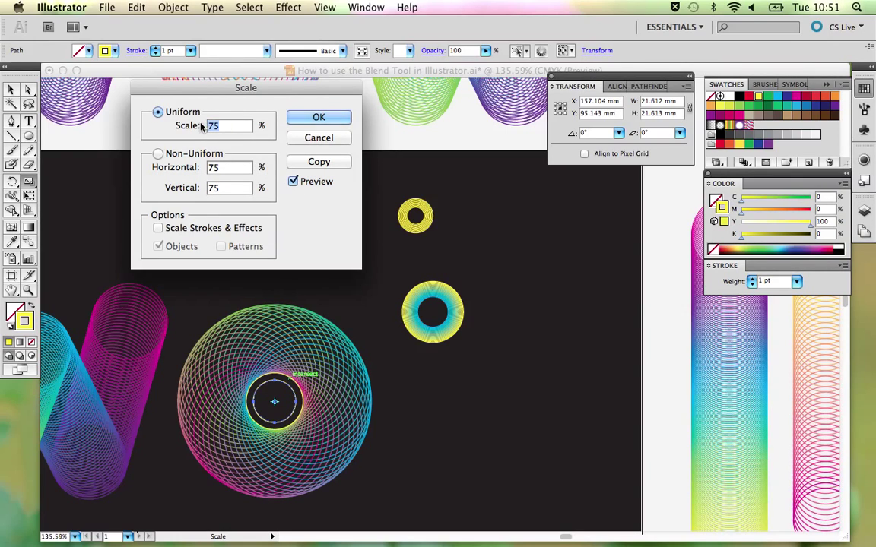
type("60")
key("Tab")
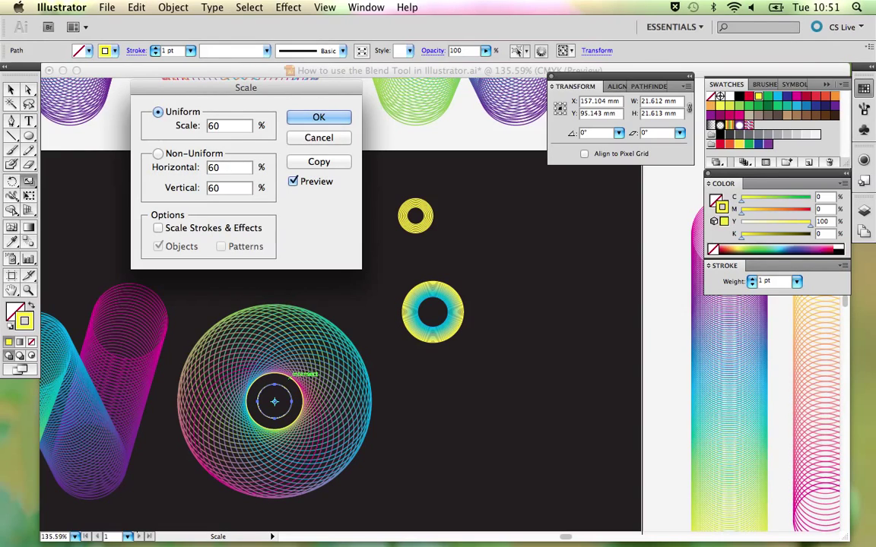
left_click(319, 118)
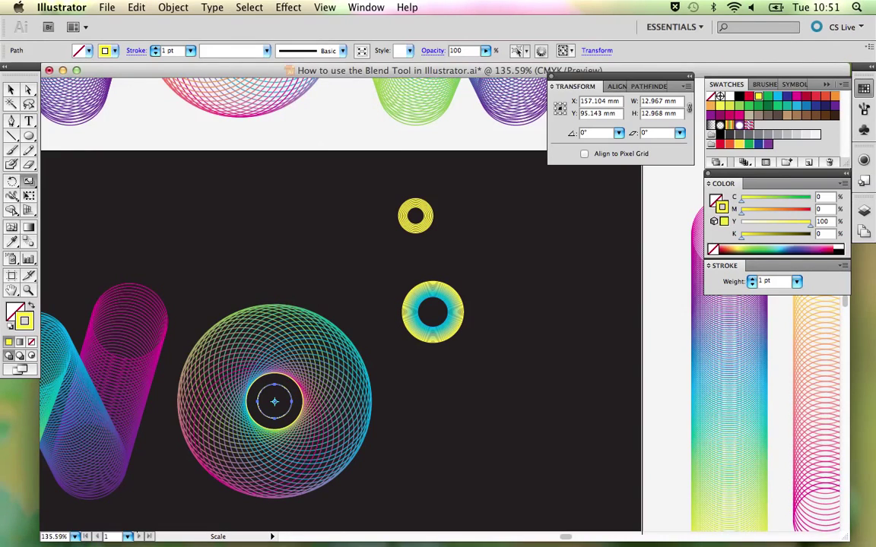
Blend the two inner circles into a yellow-to-cyan ring lining the O's centre
left_click(286, 379, "shift")
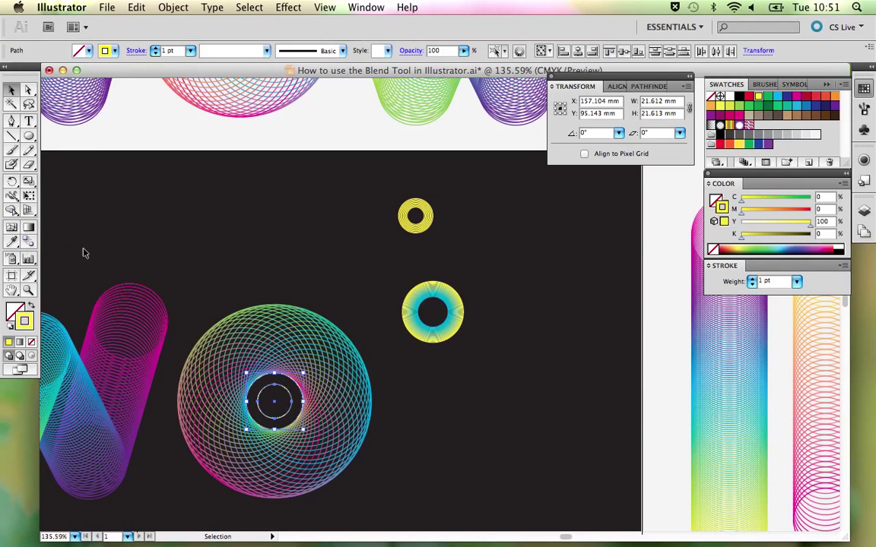
left_click(326, 262)
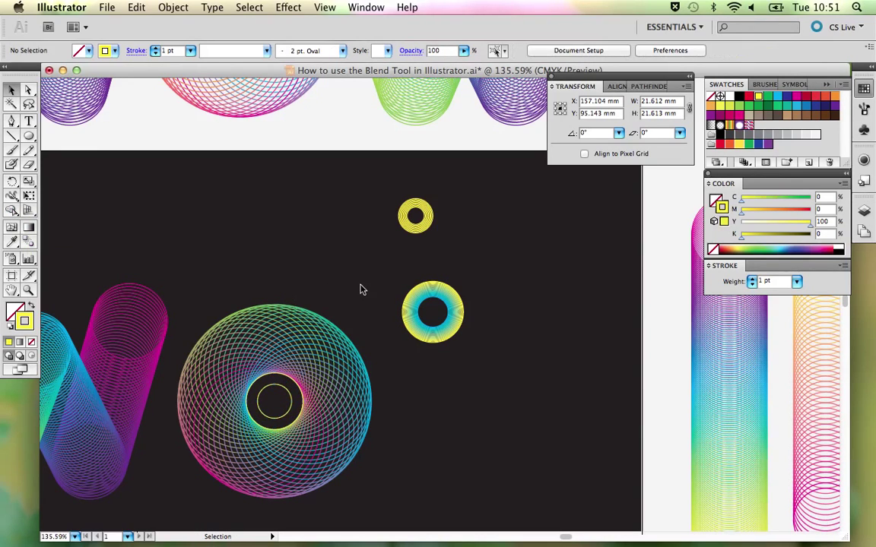
left_click(280, 388)
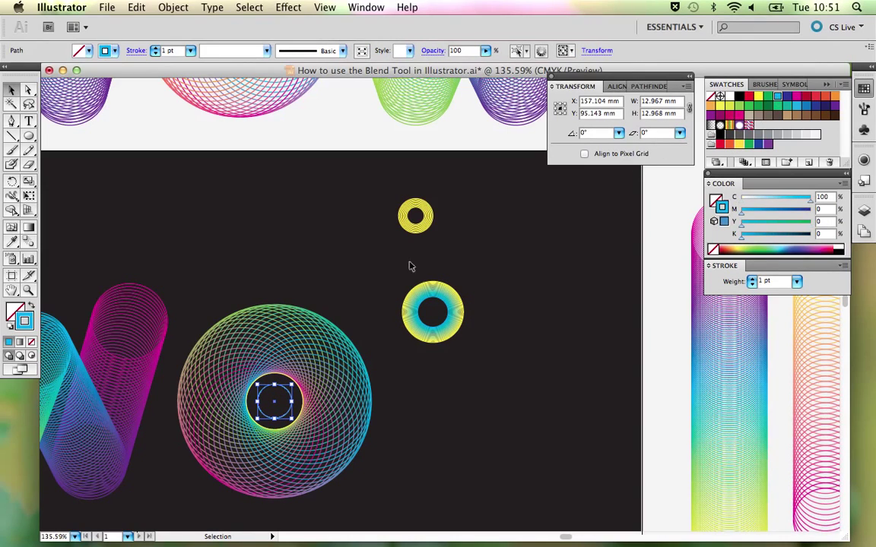
left_click(283, 375, "shift")
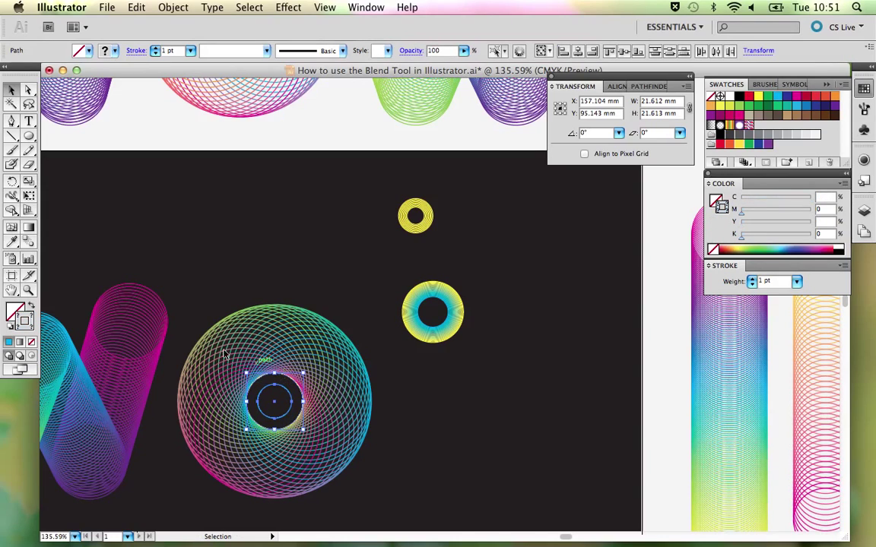
left_click(29, 240)
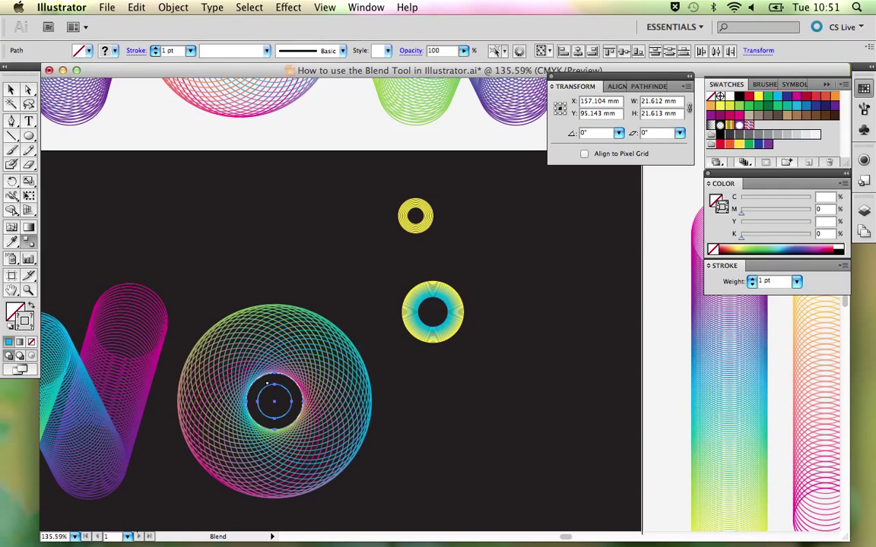
left_click(274, 377)
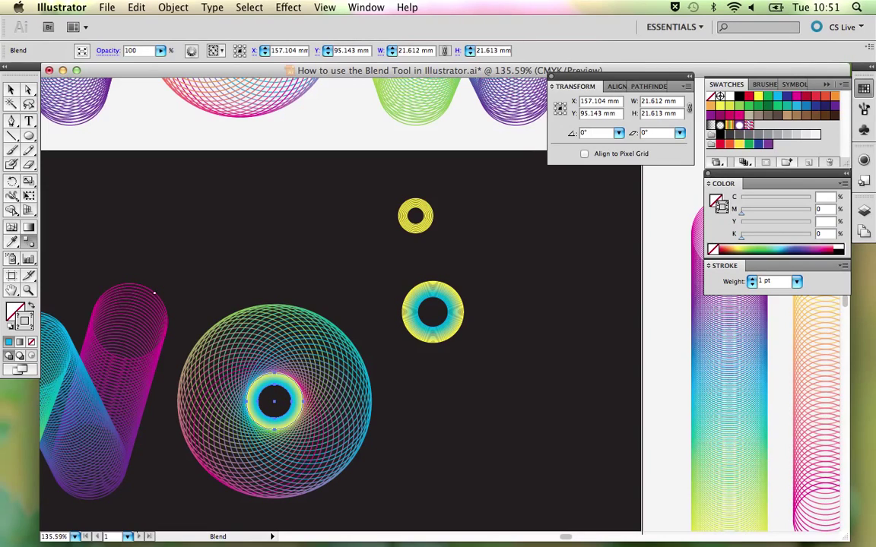
Set the inner ring blend's spacing to Specified Steps with 15 steps
double_click(28, 242)
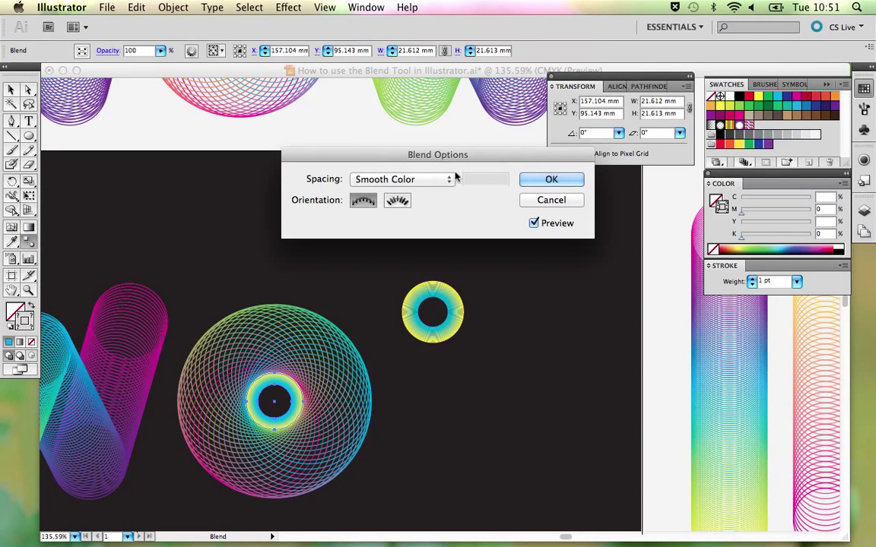
left_click(445, 179)
left_click(428, 189)
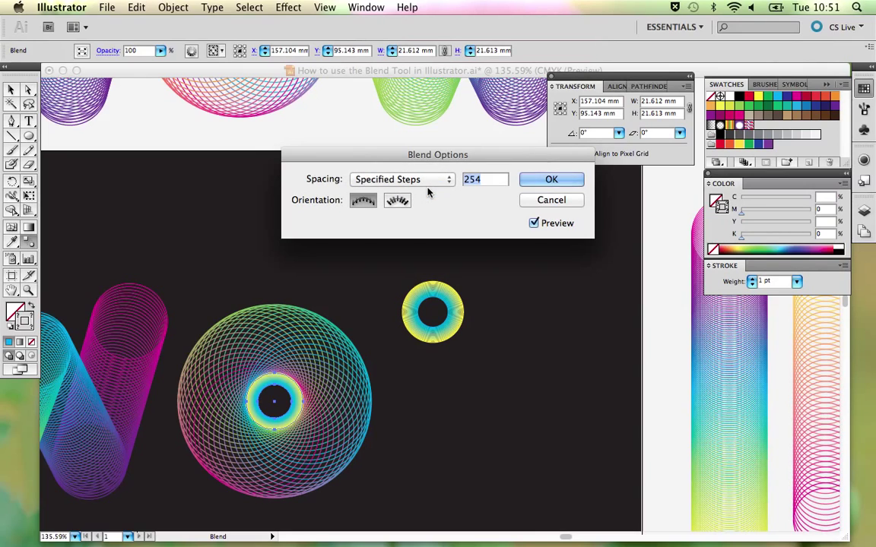
left_click_drag(406, 156, 291, 155)
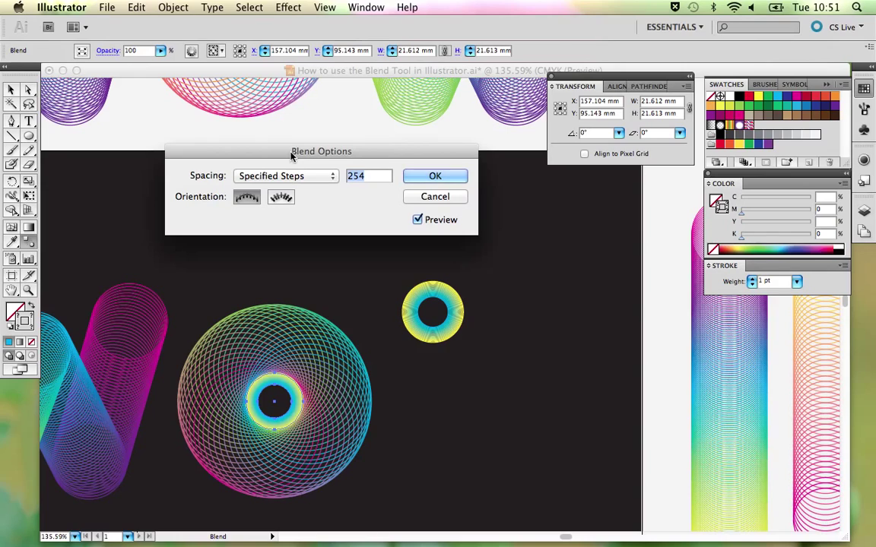
left_click(296, 176)
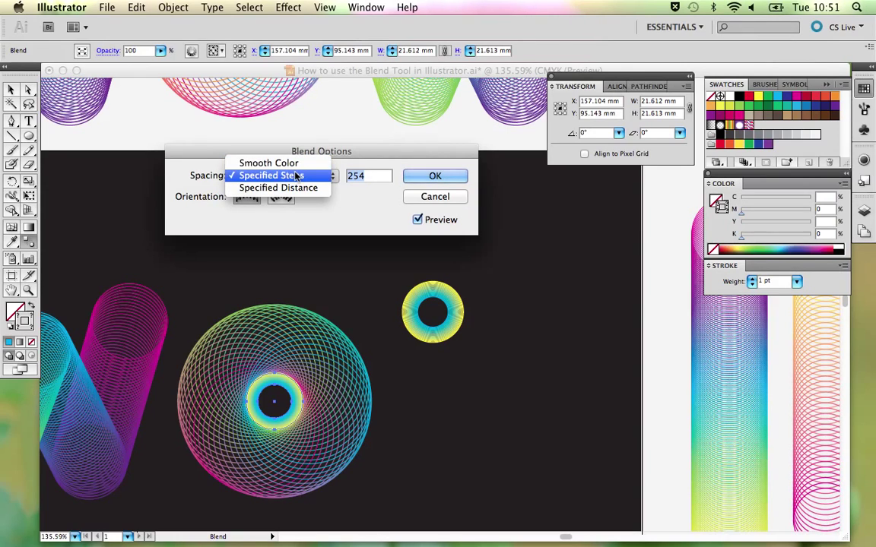
left_click(297, 175)
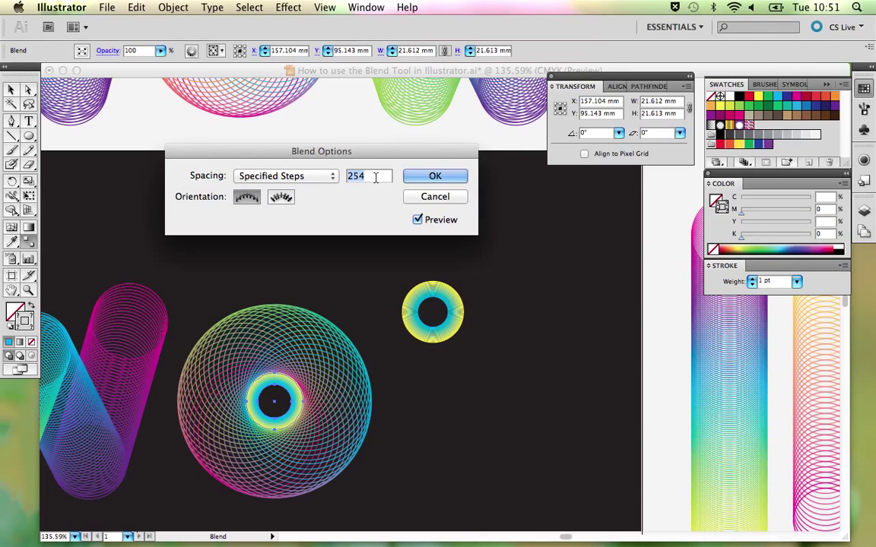
type("1")
type("5")
type("0")
key("BackSpace")
key("BackSpace")
key("BackSpace")
type("10")
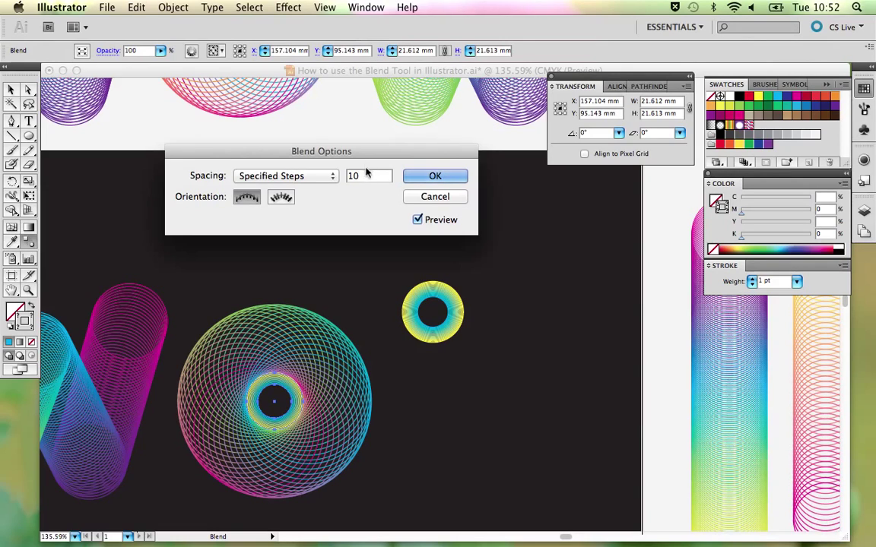
key("BackSpace")
type("3")
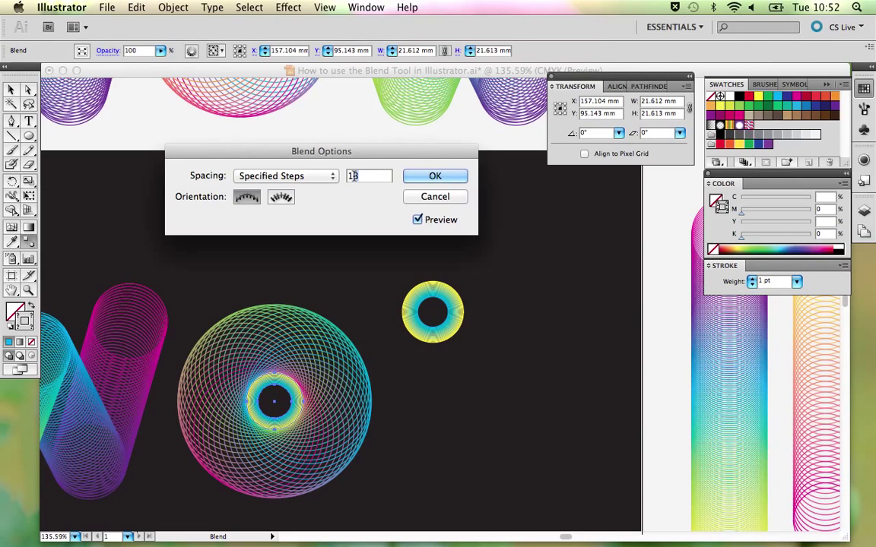
key("BackSpace")
type("5")
left_click(438, 179)
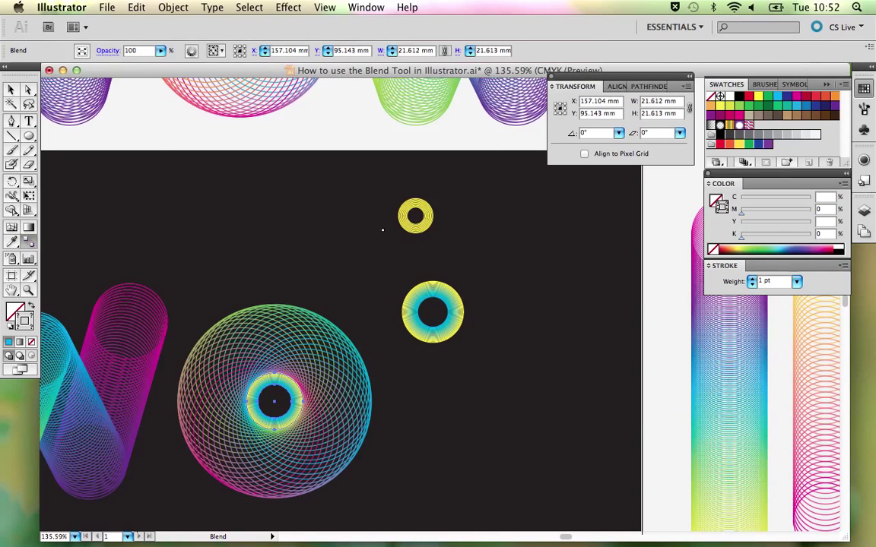
key("v")
left_click(332, 248)
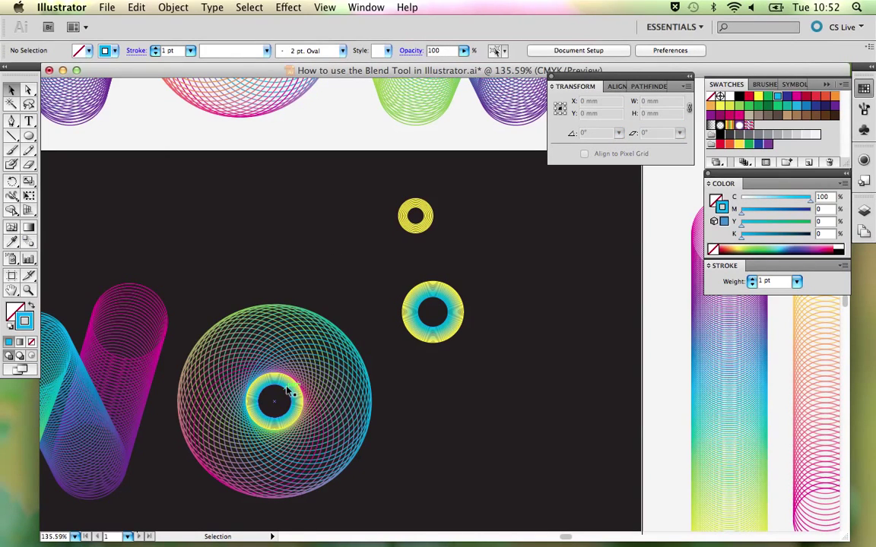
Move the small yellow ring blend into the O's centre, delete the spare ring, and zoom out
left_click(414, 224)
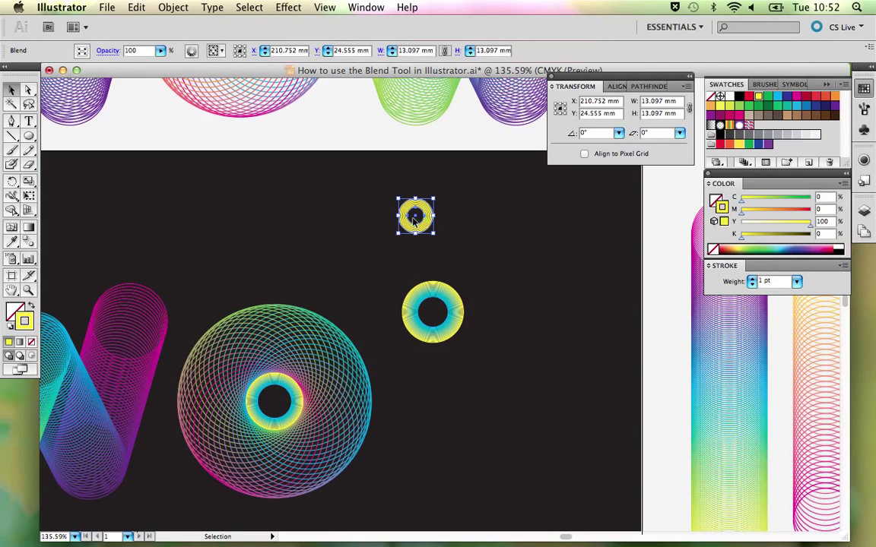
left_click_drag(415, 219, 274, 403)
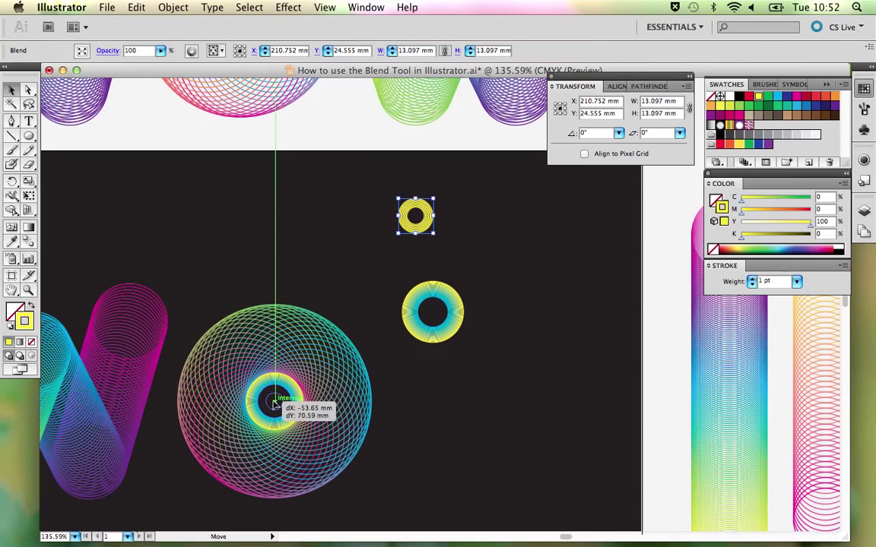
left_click(366, 260)
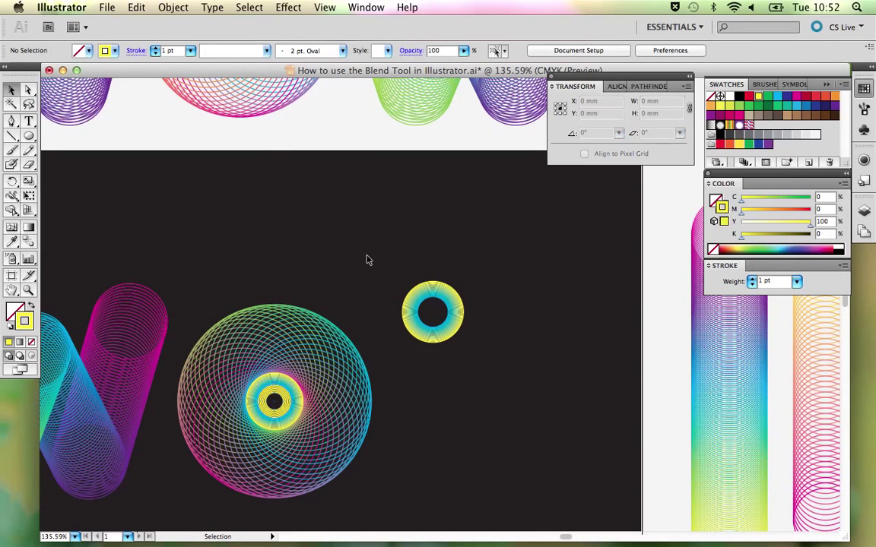
left_click_drag(391, 240, 460, 338)
key("Delete")
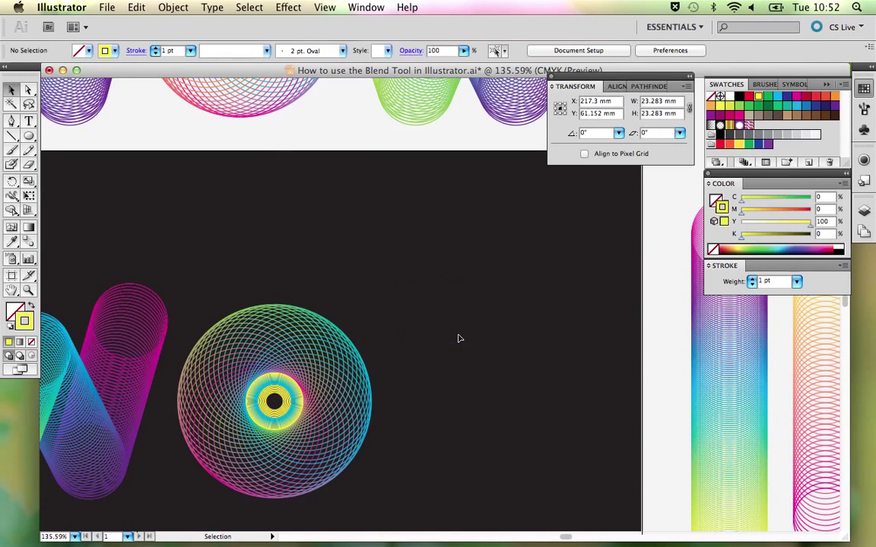
key("super+1")
key("super+minus")
key("super+minus")
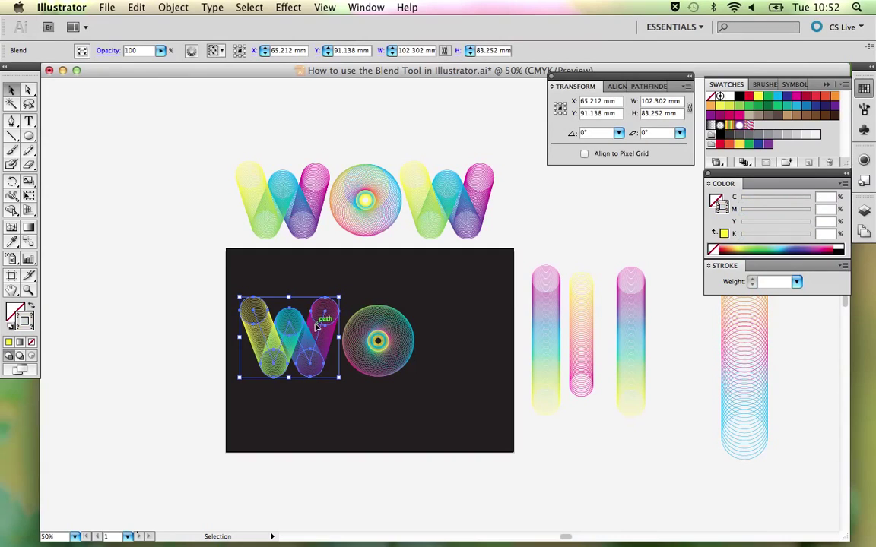
Place a copy of the W blend to the right of the O
left_click_drag(318, 327, 489, 325)
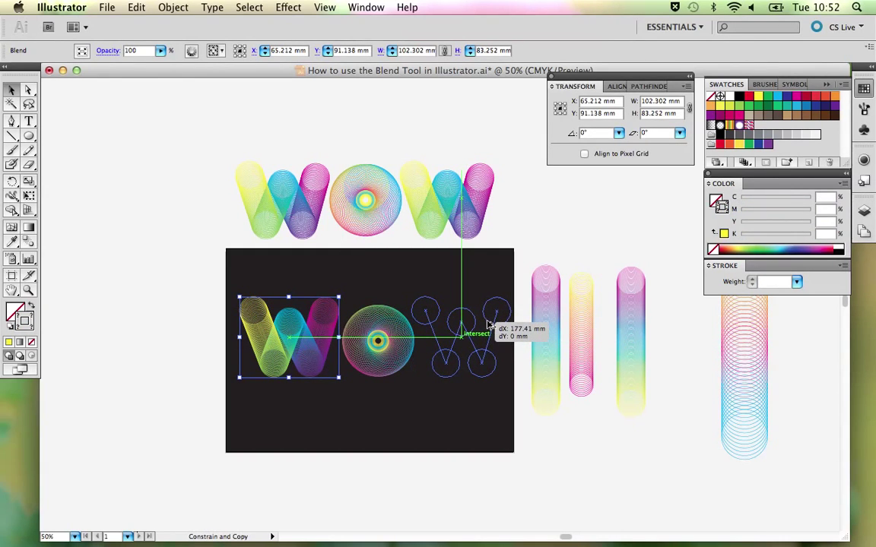
left_click_drag(489, 325, 489, 325)
left_click(437, 270)
left_click(429, 269)
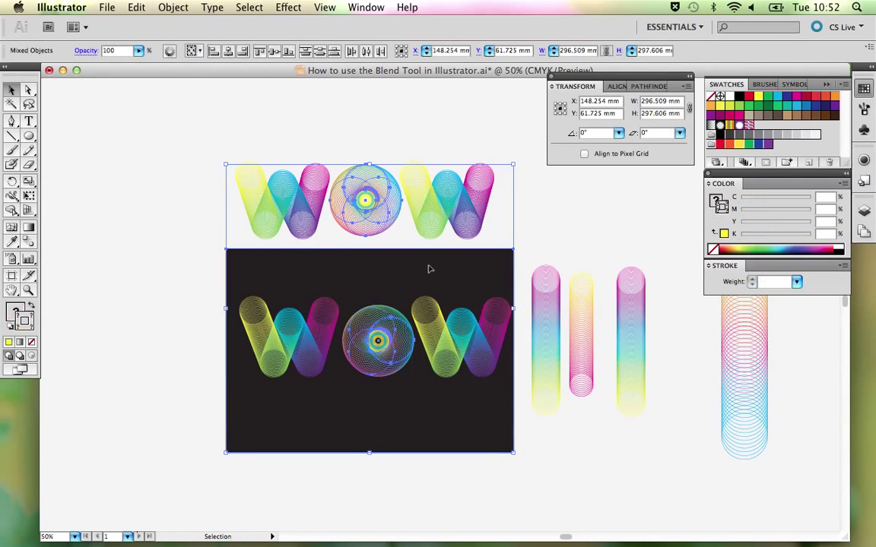
left_click(196, 264)
left_click(230, 267)
Nudge the whole lower WOW left and shift the first W slightly right for even spacing
key("ctrl+2")
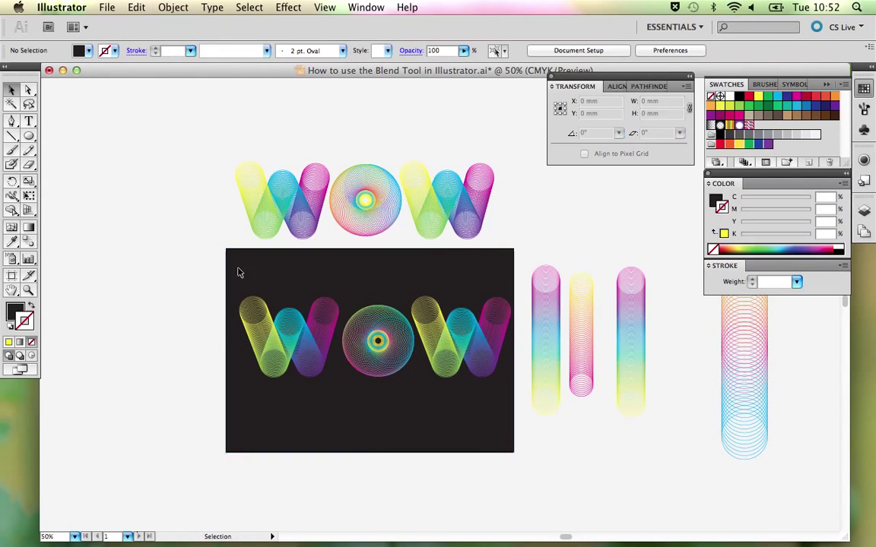
left_click_drag(256, 283, 477, 393)
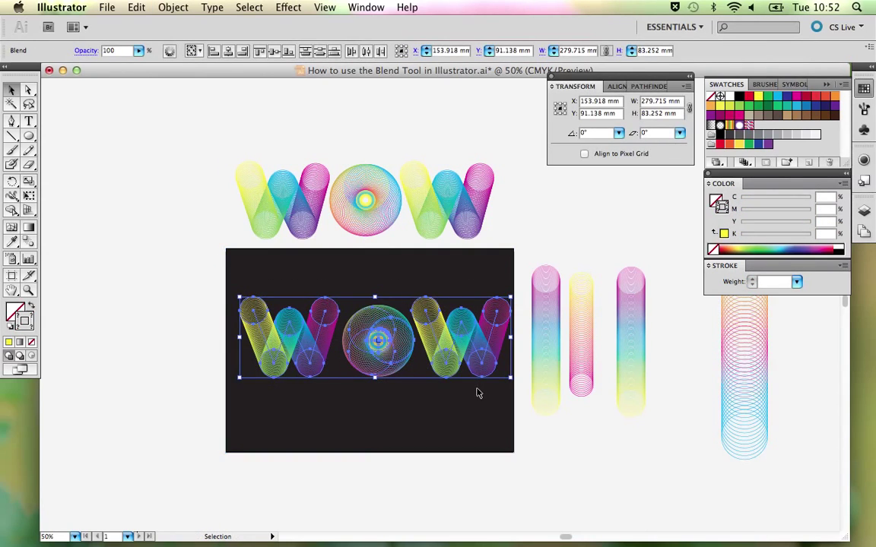
key("Left")
key("Left")
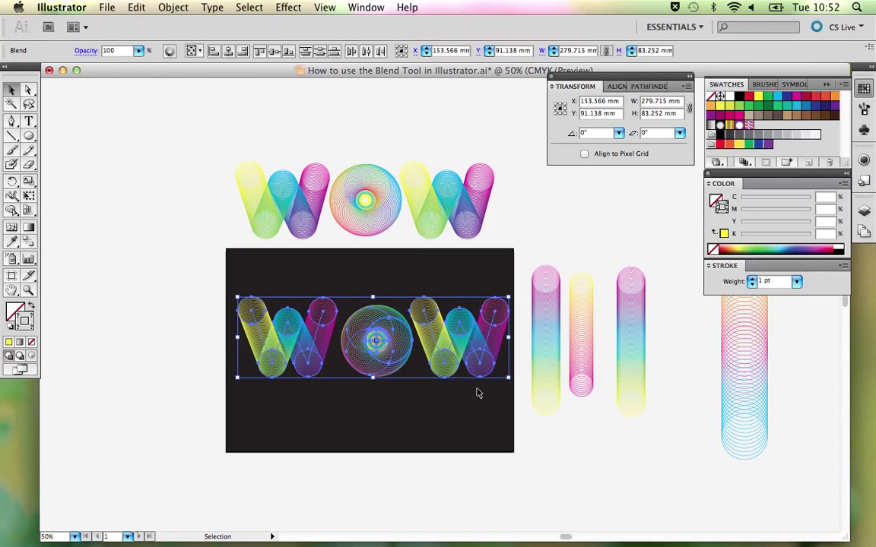
key("Left")
key("Left")
key("Left")
key("Left")
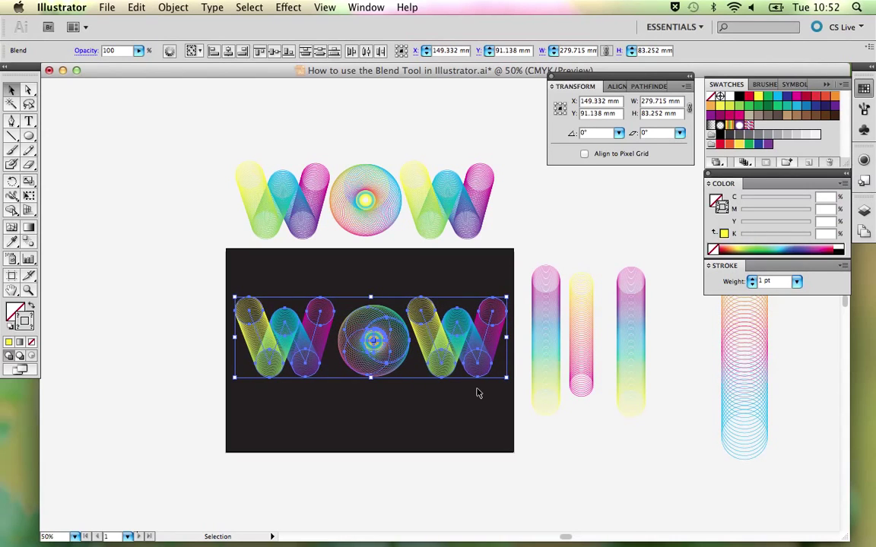
left_click(472, 280)
left_click(289, 338)
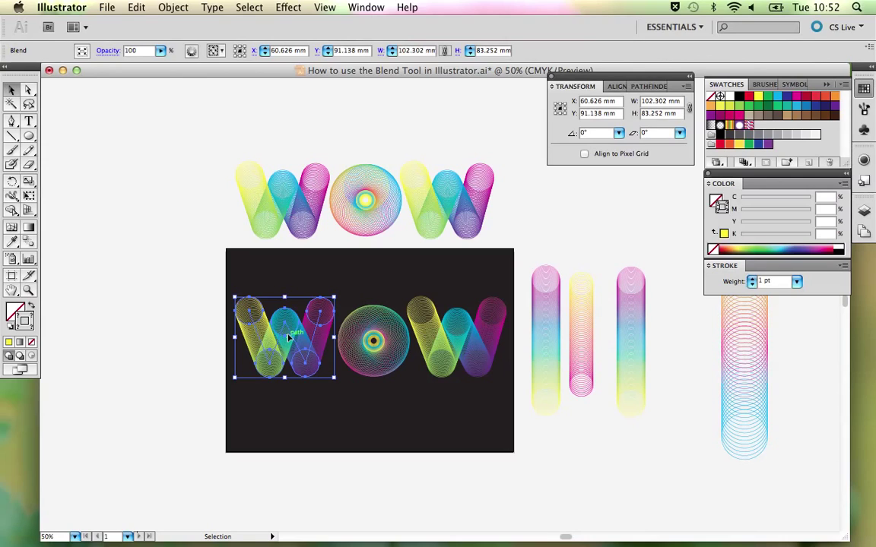
left_click_drag(288, 338, 290, 338)
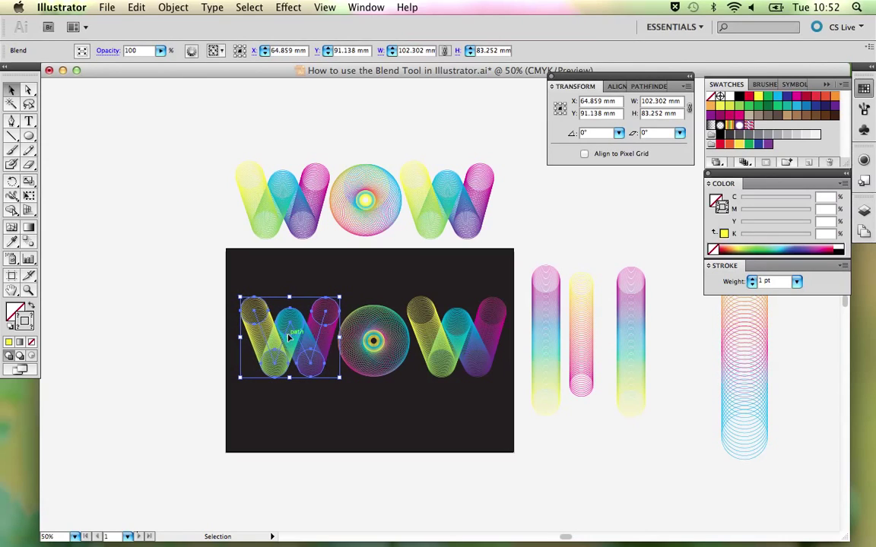
left_click(517, 225)
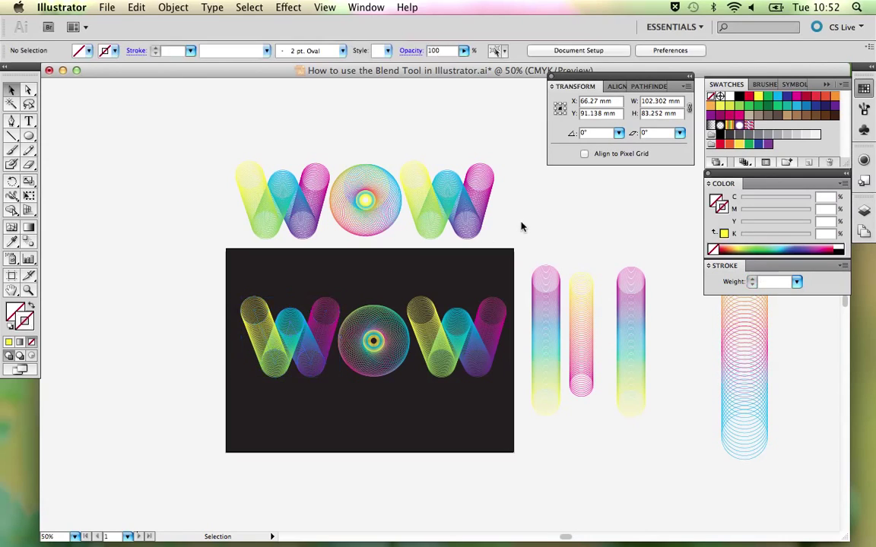
left_click(443, 344)
left_click(479, 245)
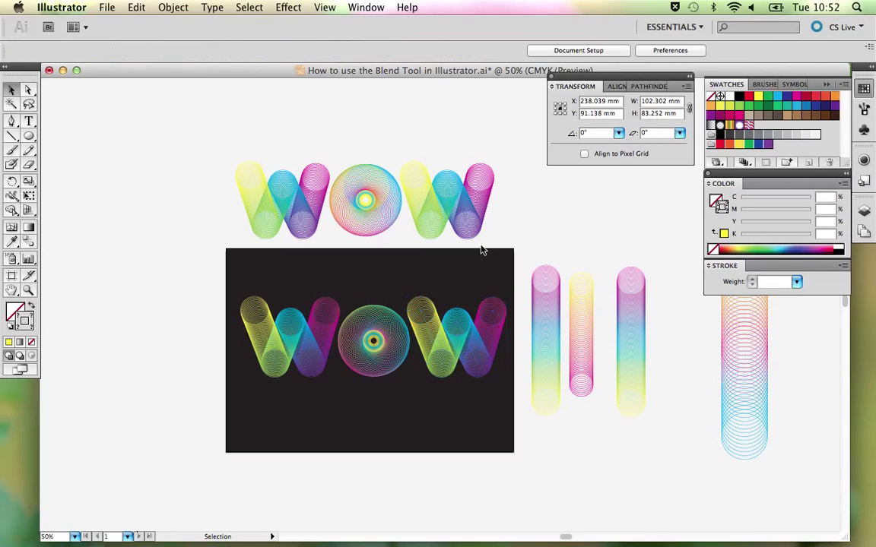
Reblend the spirograph O with 15 specified steps instead of 13
key("a")
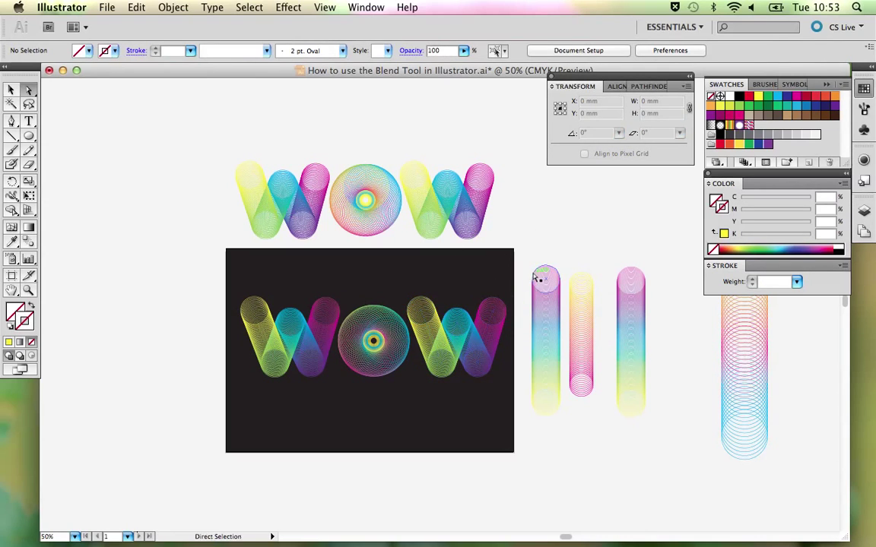
left_click(501, 305)
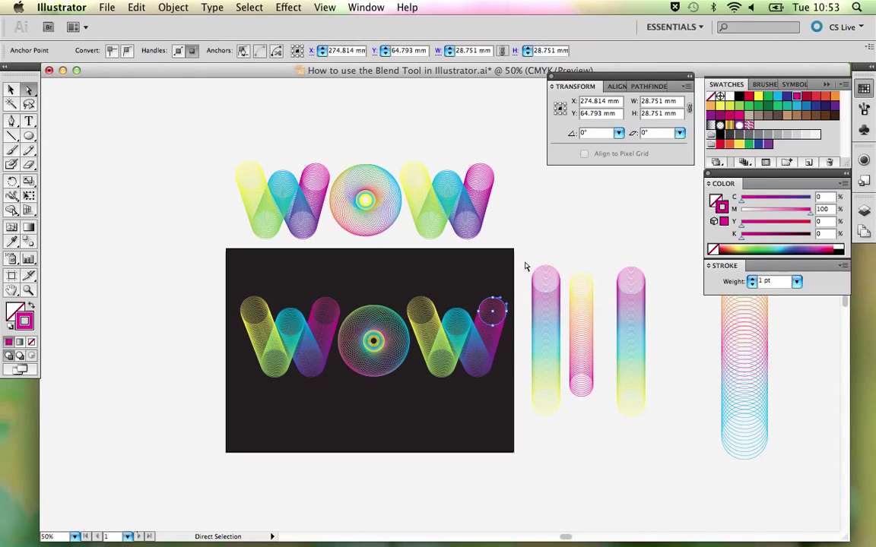
left_click(527, 239)
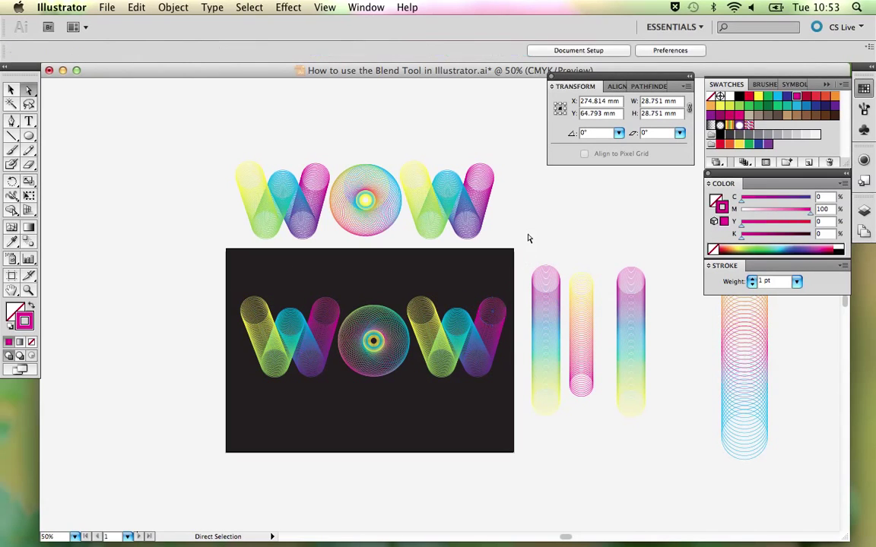
left_click(380, 313)
key("v")
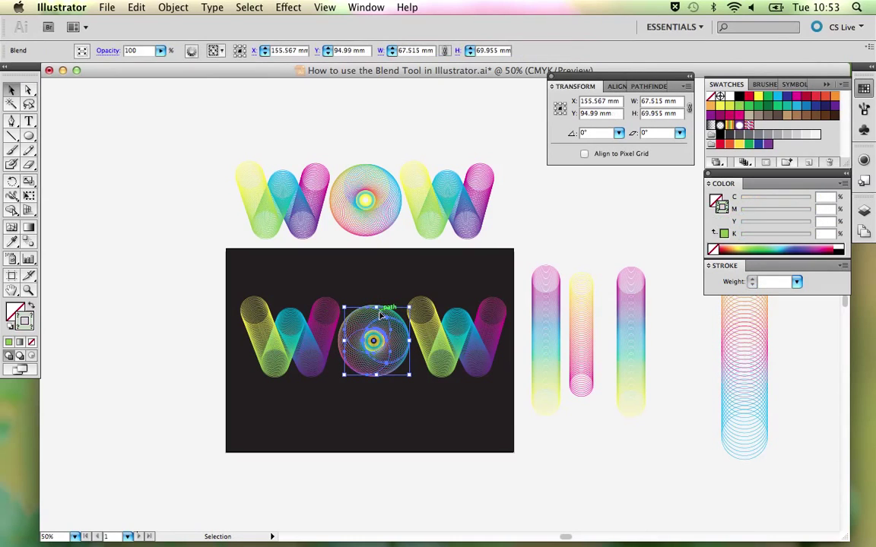
double_click(28, 241)
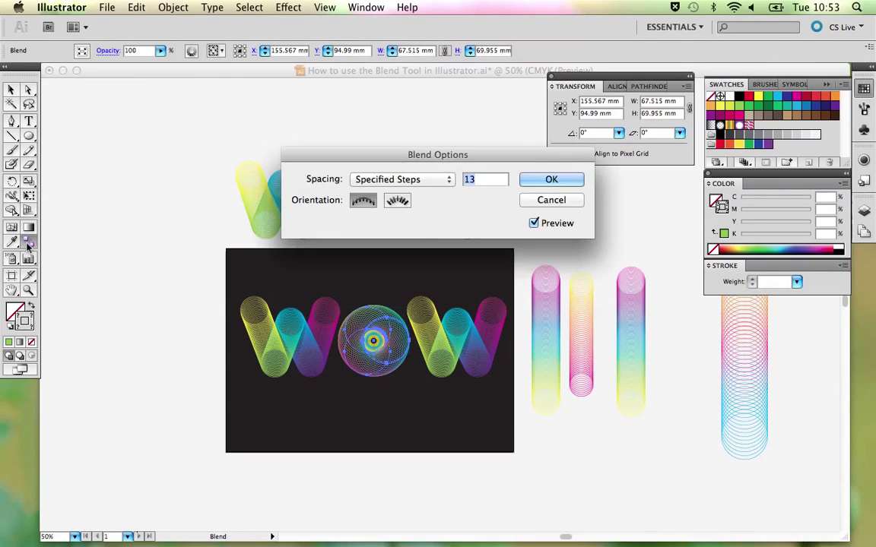
double_click(469, 179)
type("15")
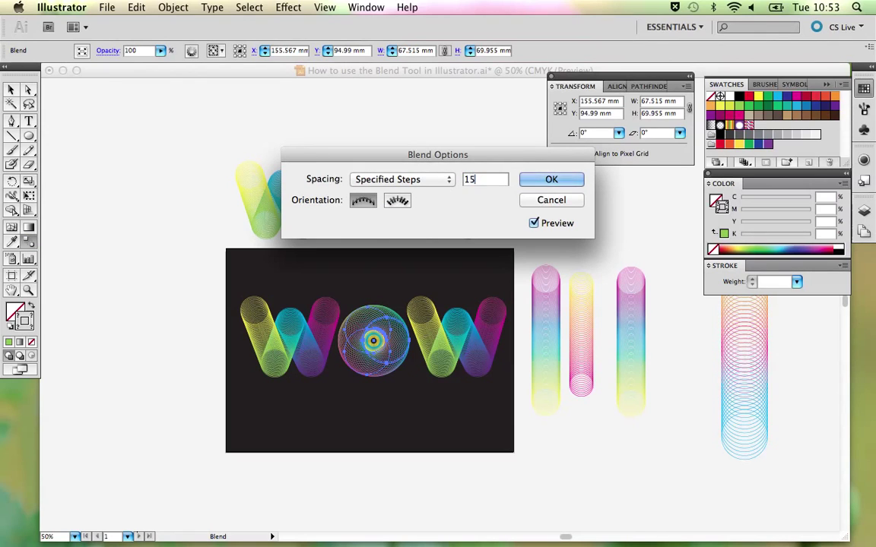
key("Return")
key("v")
left_click(442, 134)
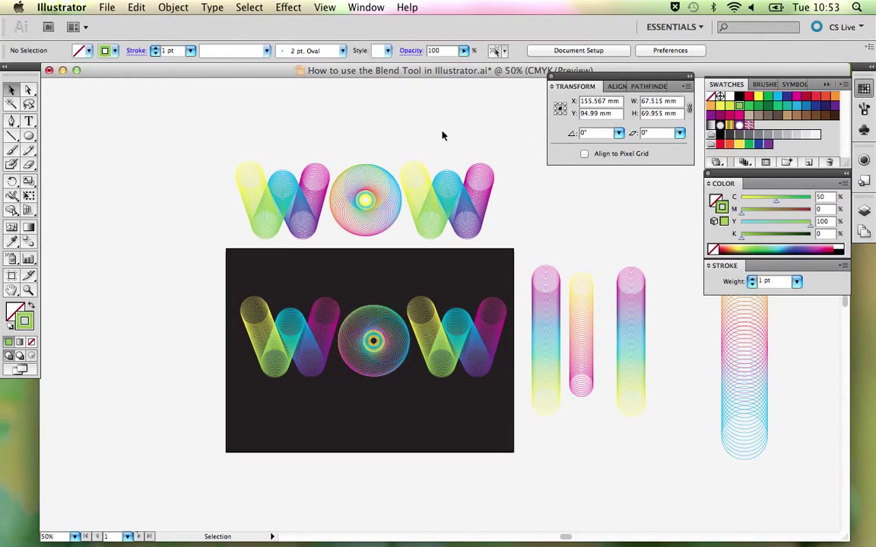
Zoom to 100%, centre the WOW artwork, then minimize Illustrator and bring QuickTime Player forward
key("super+equal")
key("super+equal")
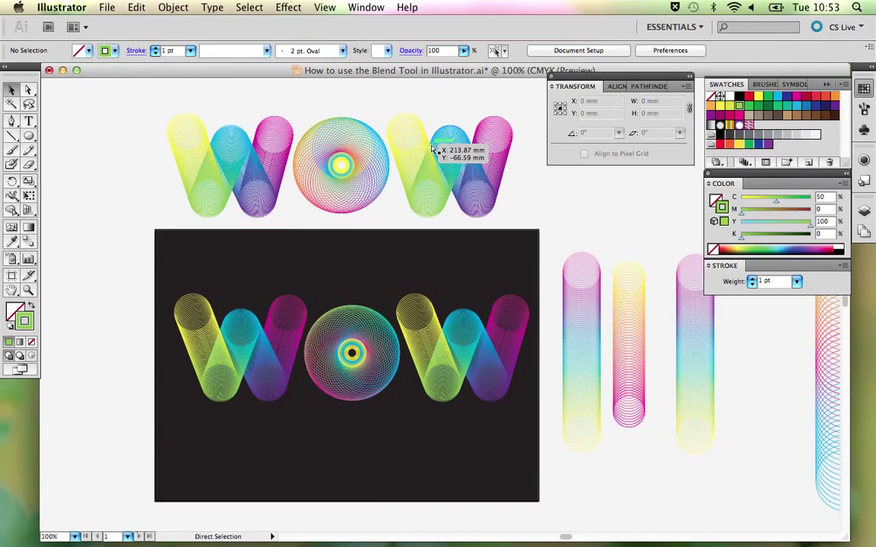
left_click_drag(355, 242, 440, 190)
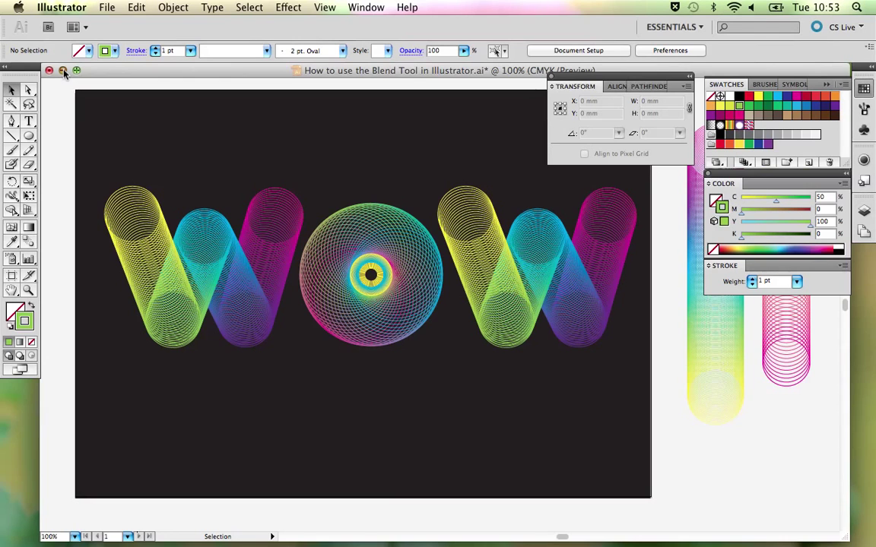
left_click(63, 71)
left_click(305, 372)
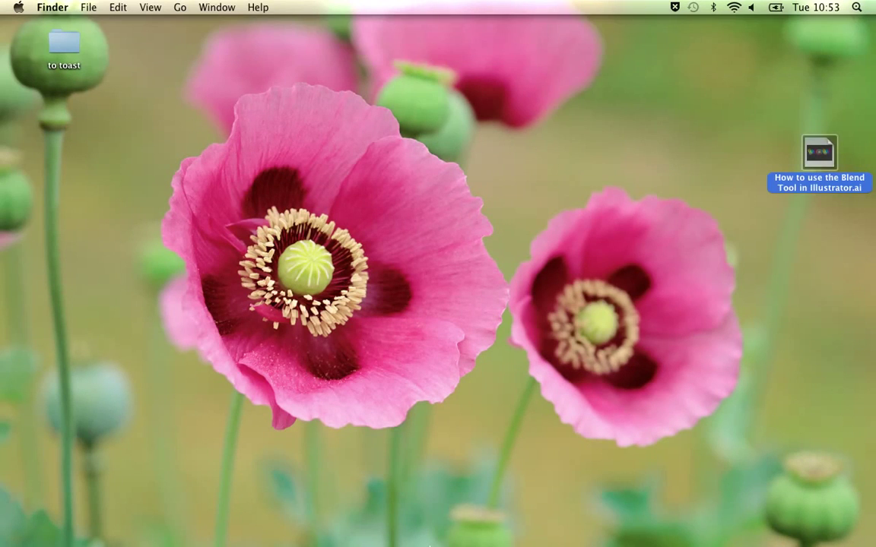
left_click(630, 529)
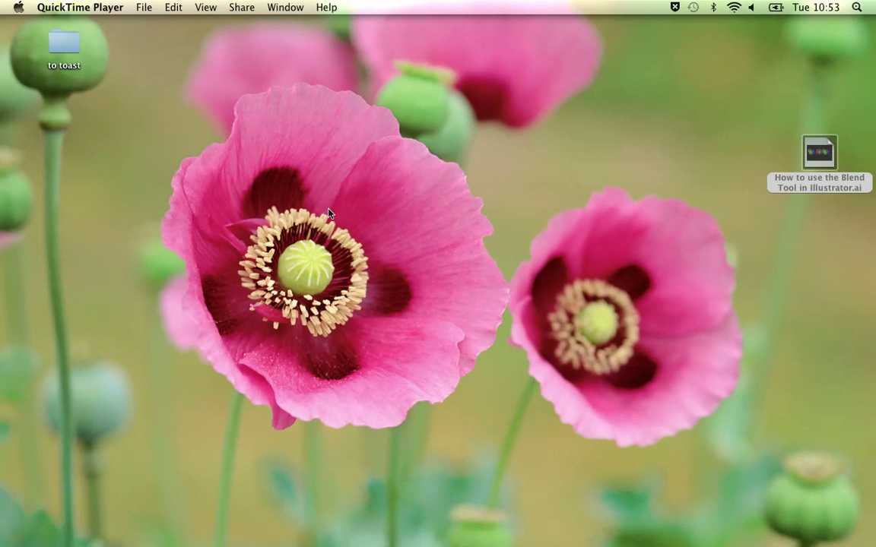